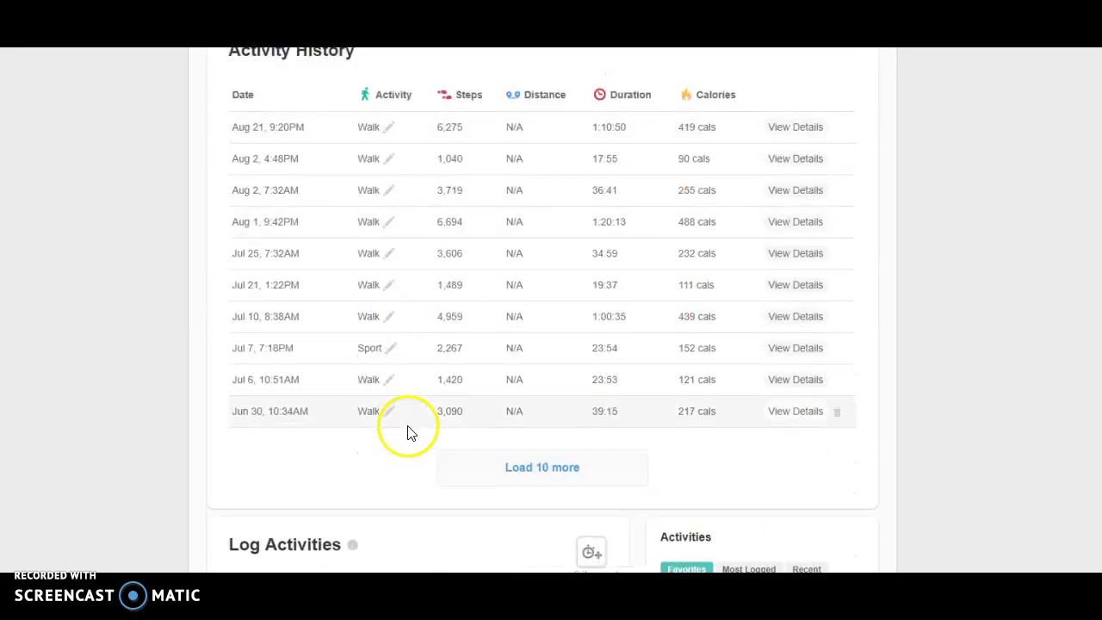
Step: Load 10 more entries in the Activity History and look through the logged walks and their step counts
click(539, 467)
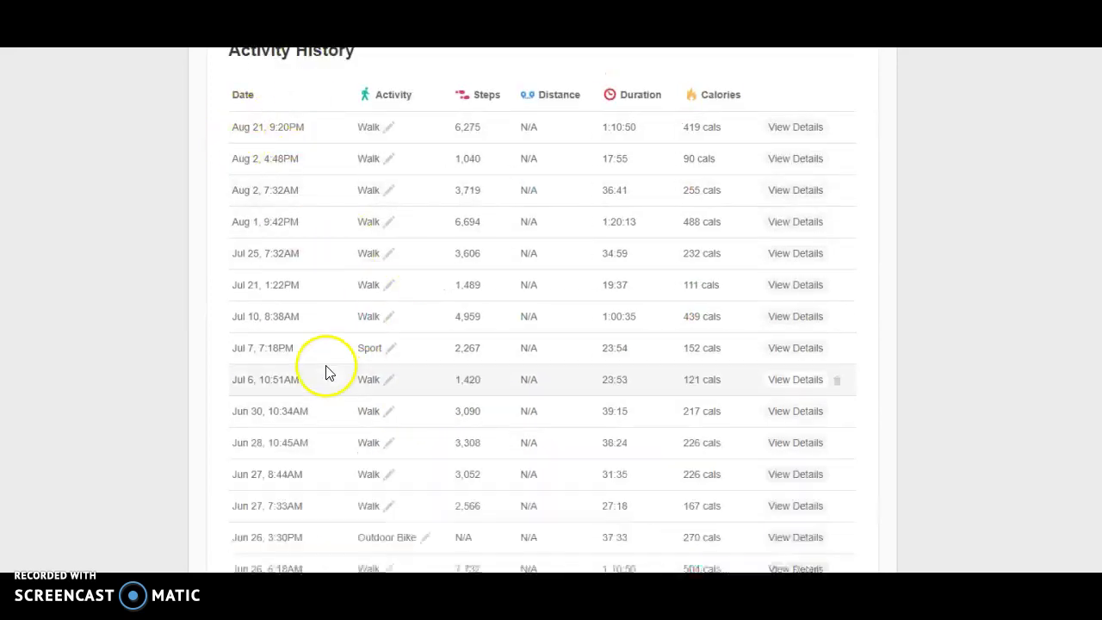
scroll(460, 251, down, 3)
scroll(461, 253, up, 3)
scroll(460, 253, up, 2)
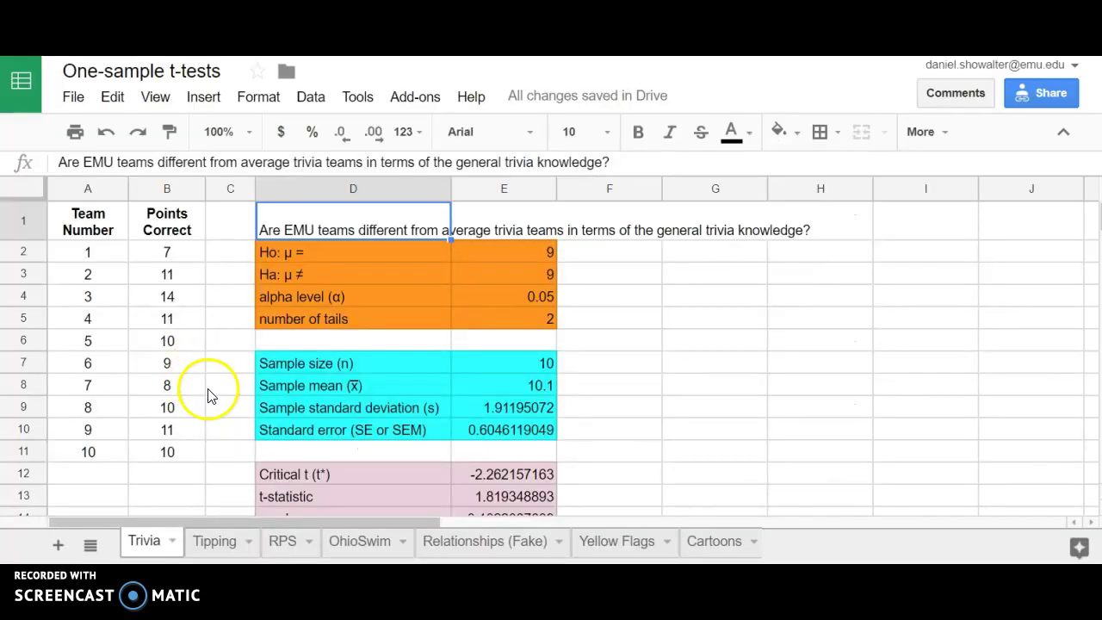
Step: Copy the Trivia worksheet into the "God- Judge or Lover" spreadsheet
right_click(152, 544)
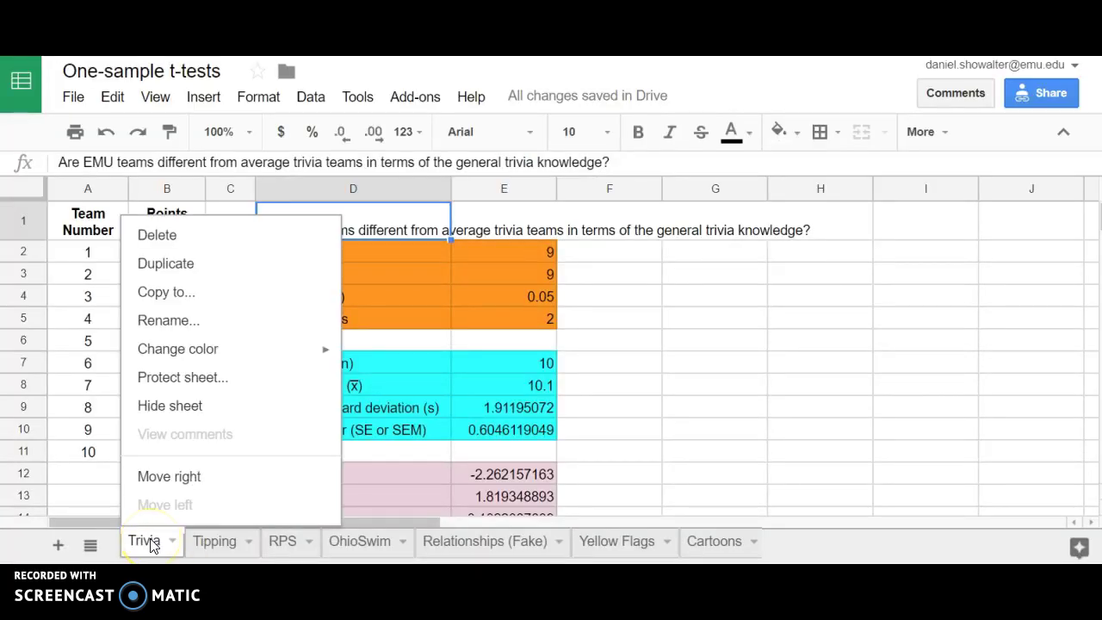
click(197, 300)
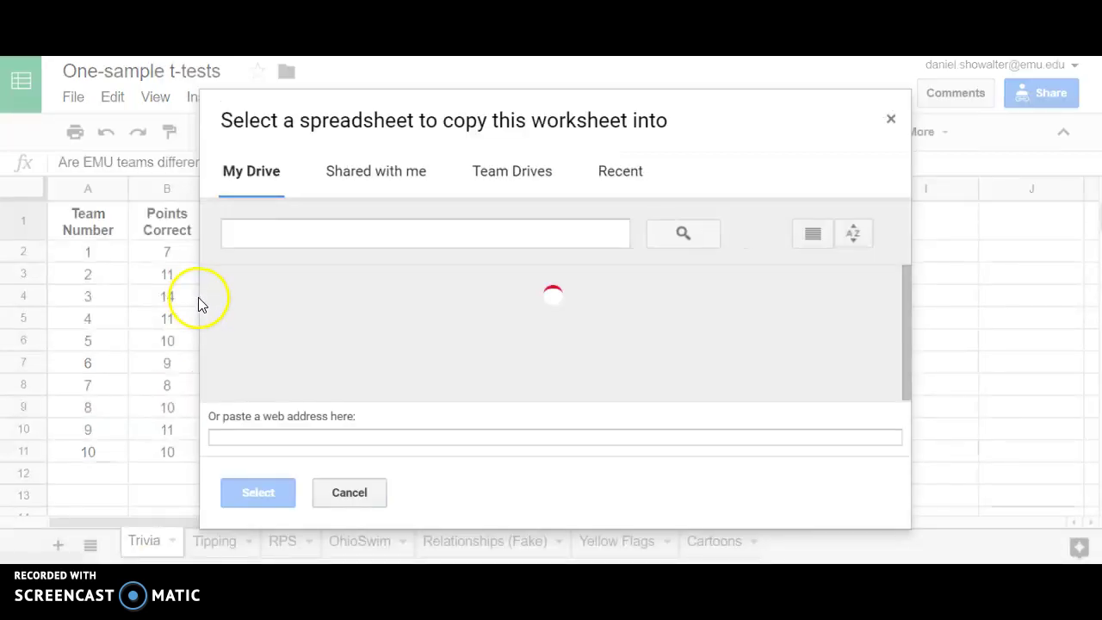
scroll(446, 286, down, 1)
scroll(446, 286, down, 5)
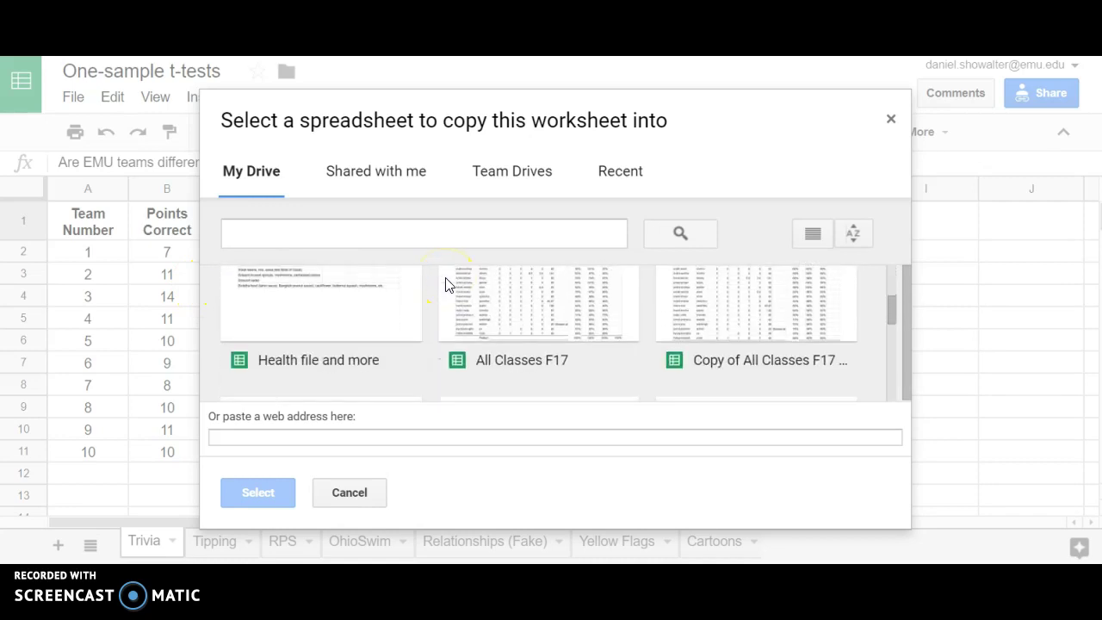
scroll(578, 327, down, 1)
scroll(579, 327, down, 1)
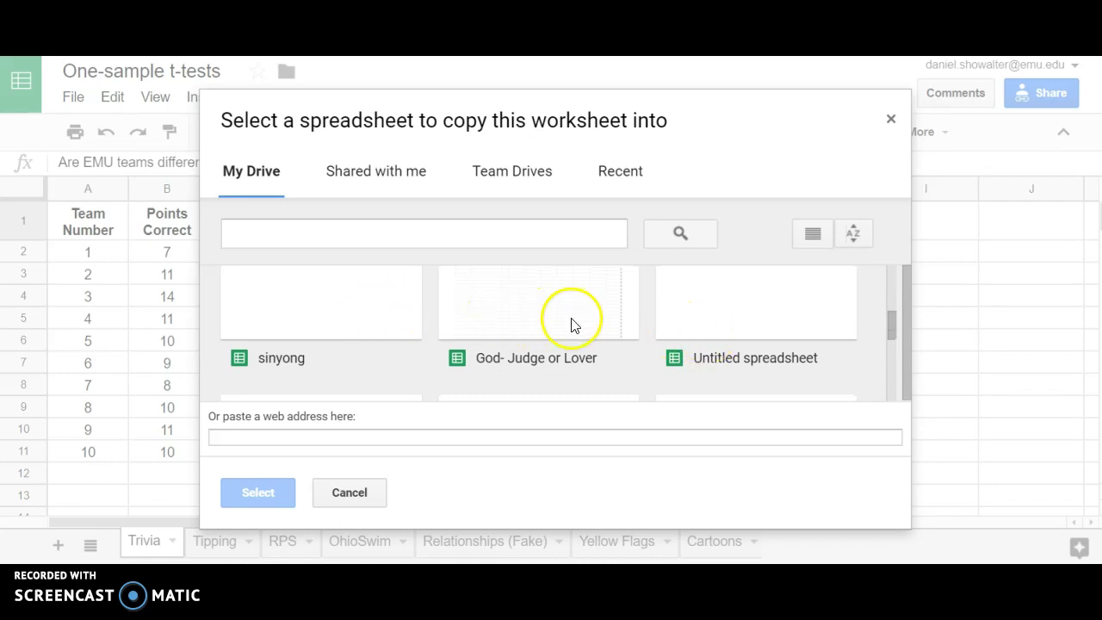
click(570, 324)
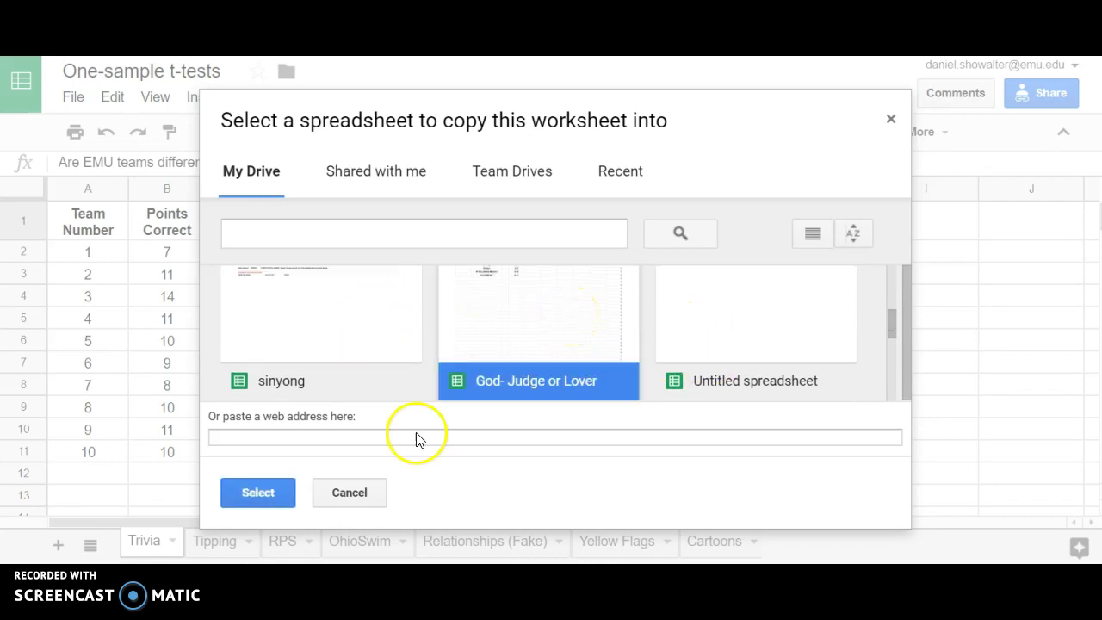
click(278, 494)
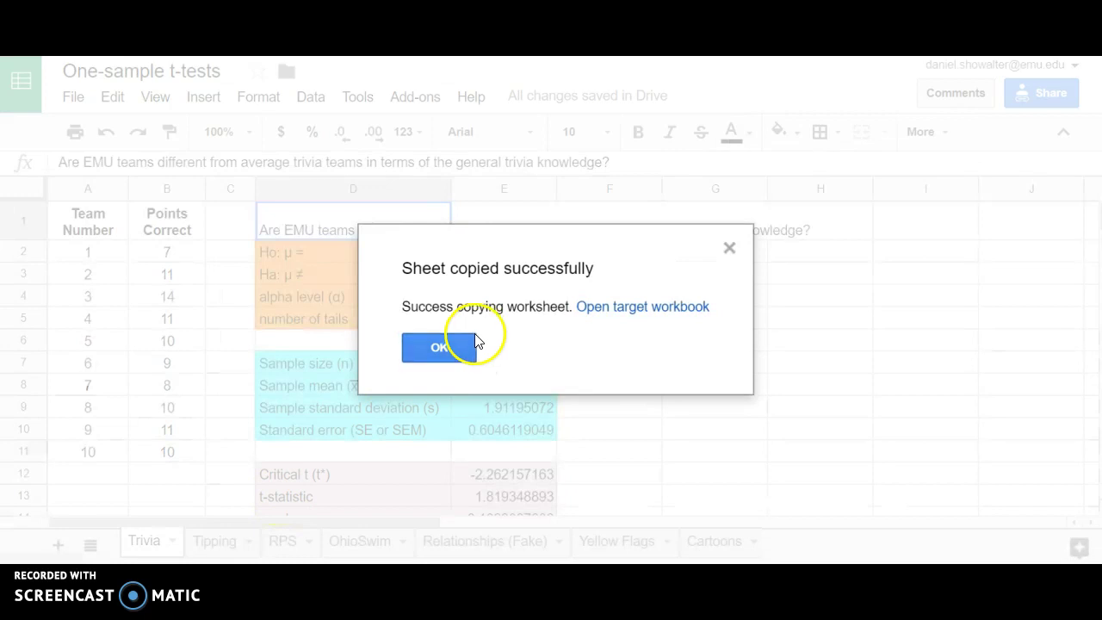
click(470, 338)
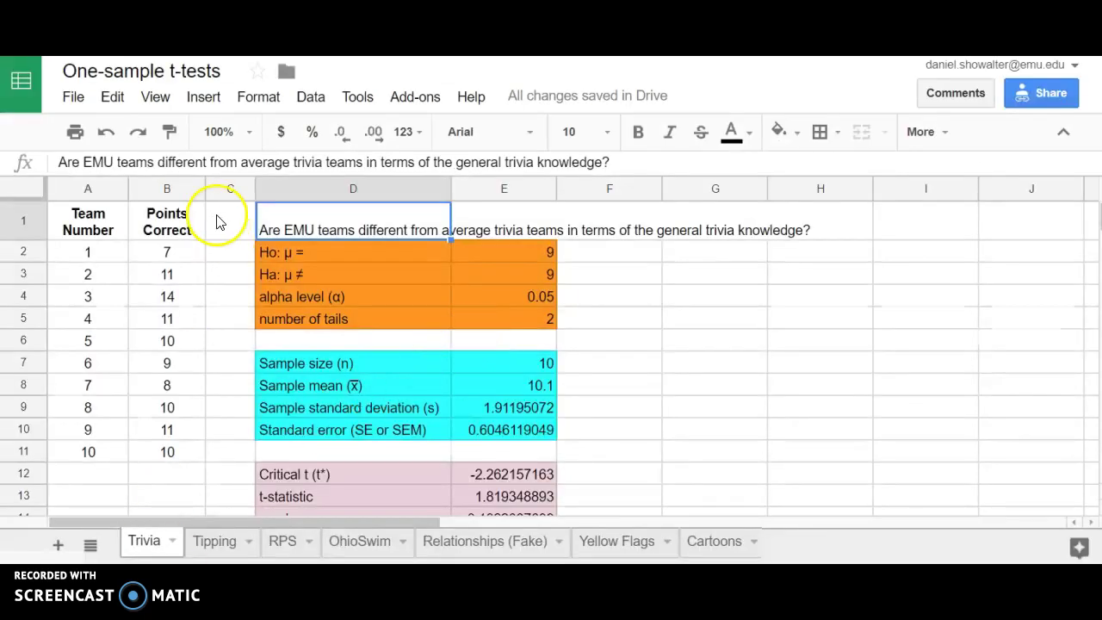
Step: In the "God- Judge or Lover" spreadsheet, rename the "Copy of Trivia" sheet as SA9
click(348, 541)
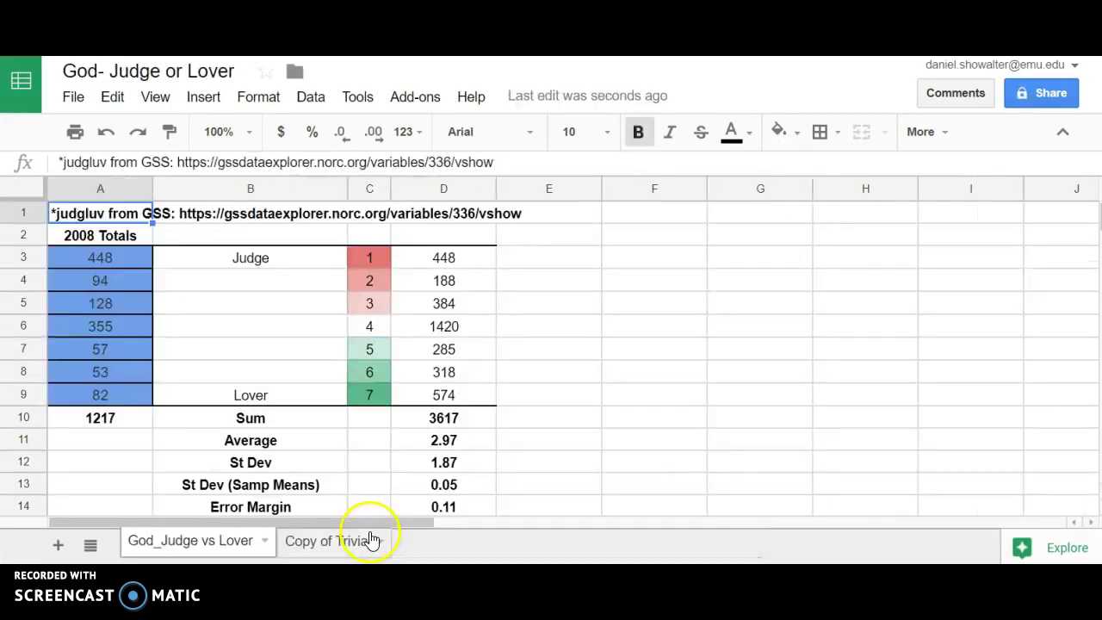
double_click(326, 542)
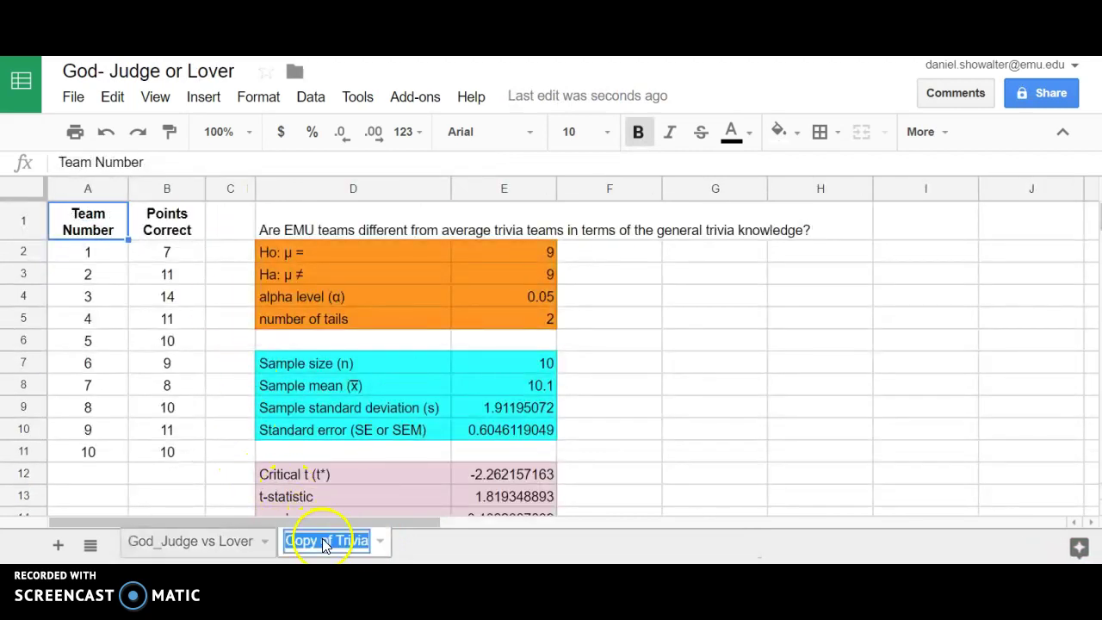
text(SA9)
key(Return)
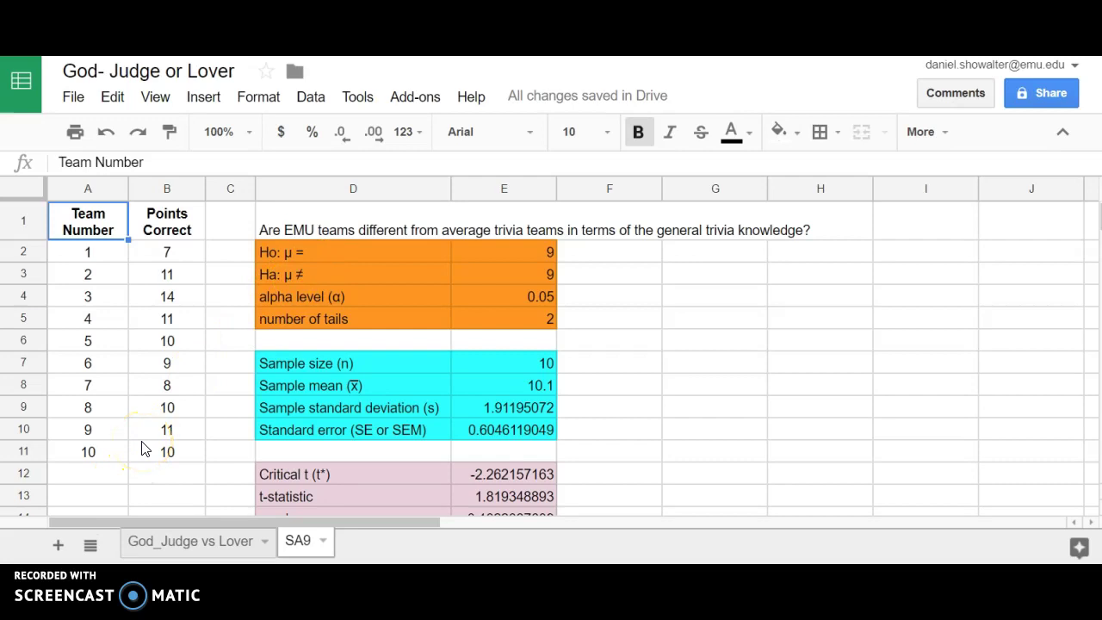
Step: Replace the research question in cell D1 with "Do I take a different amount of steps per day than the average male?"
click(318, 222)
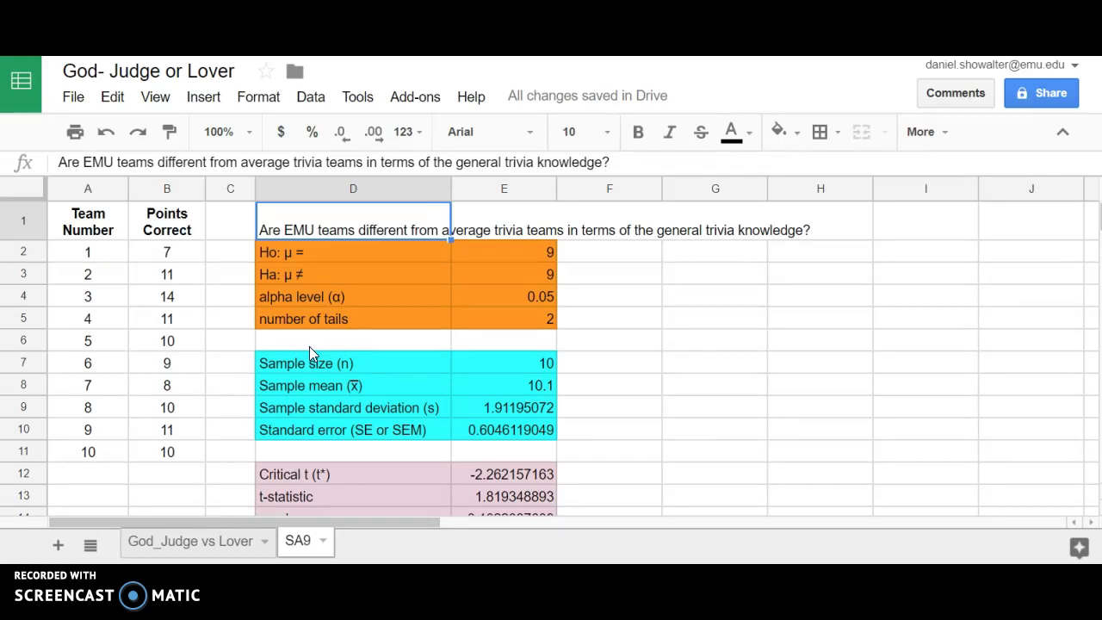
text(A)
key(BackSpace)
key(BackSpace)
text(Do I take a different amount of step)
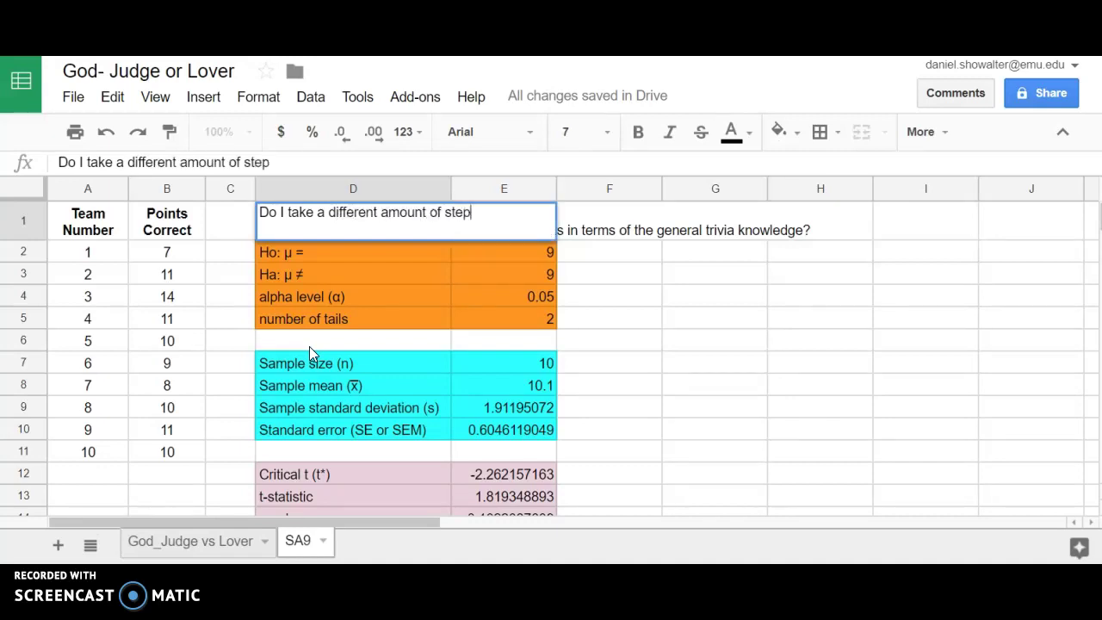
text(s per day than the average)
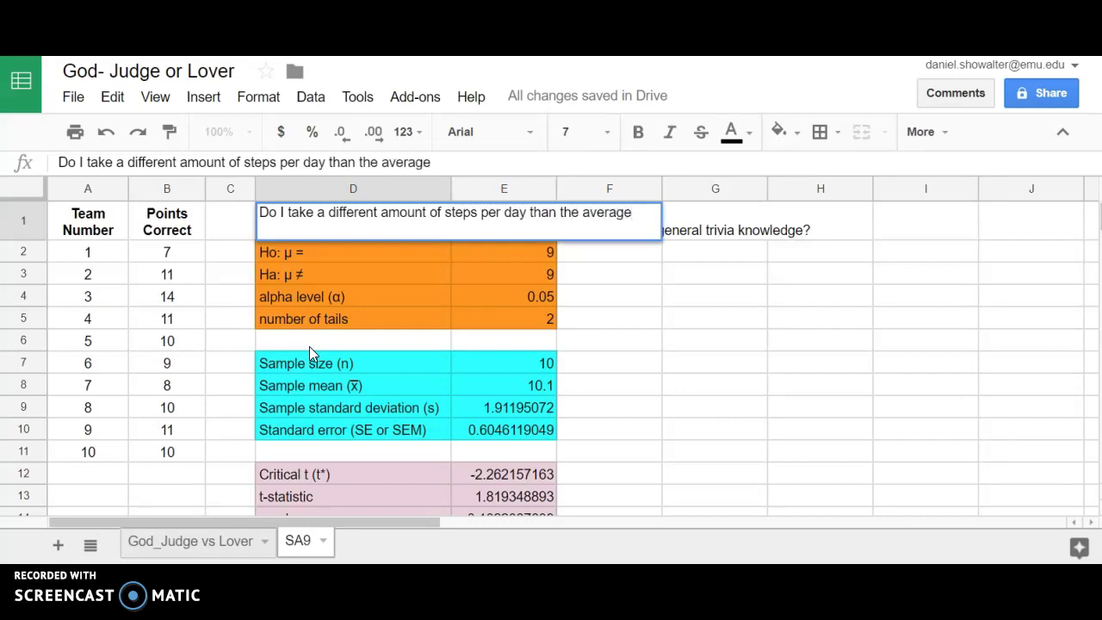
text( male?)
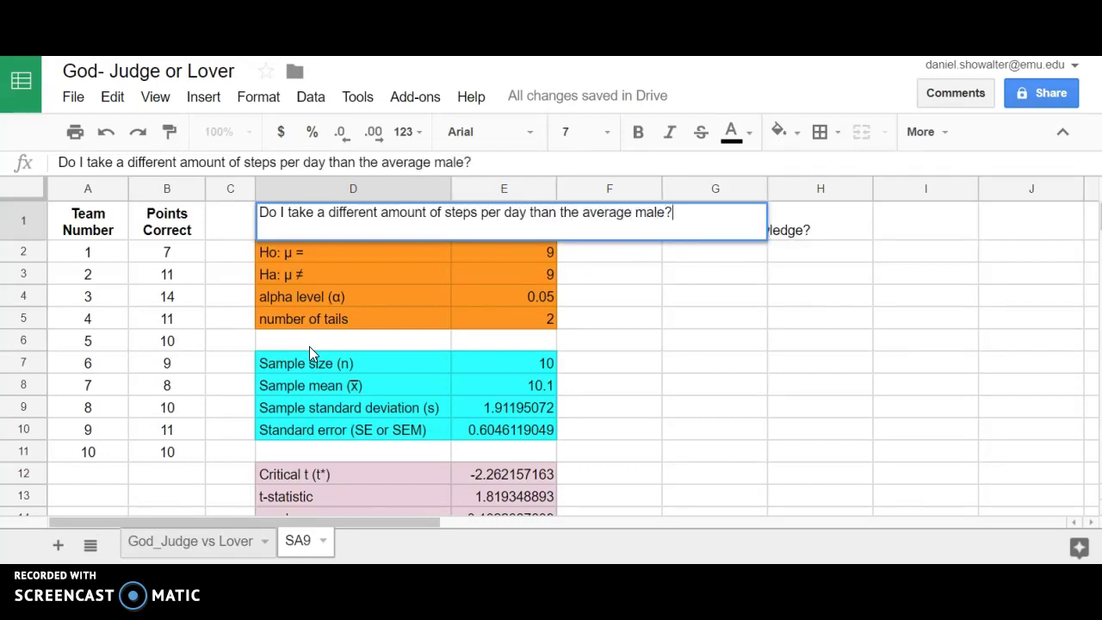
key(Return)
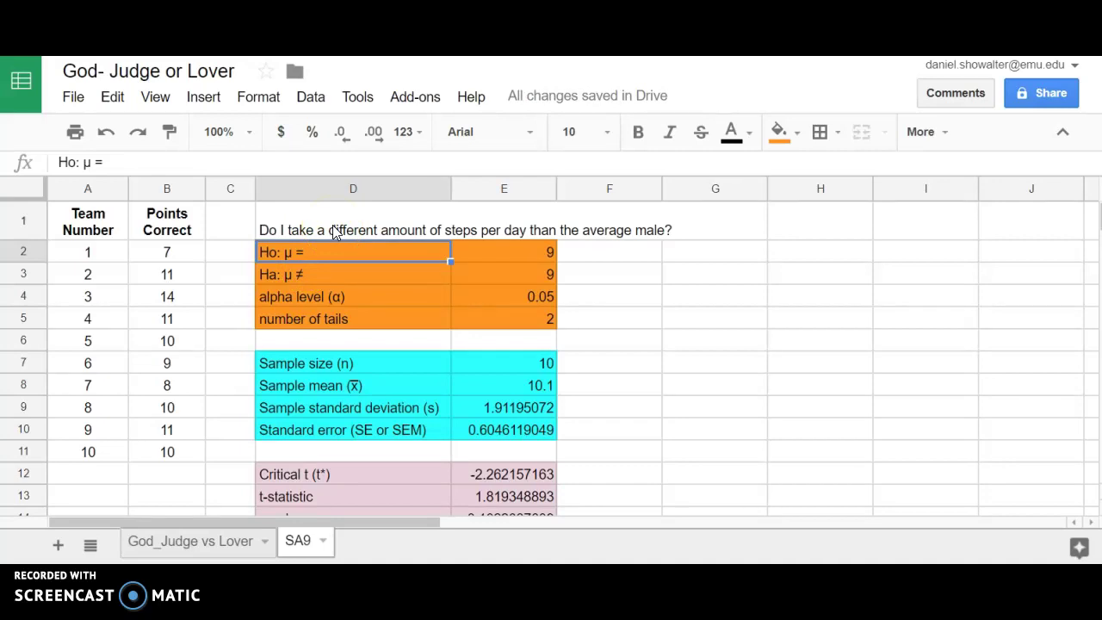
click(338, 229)
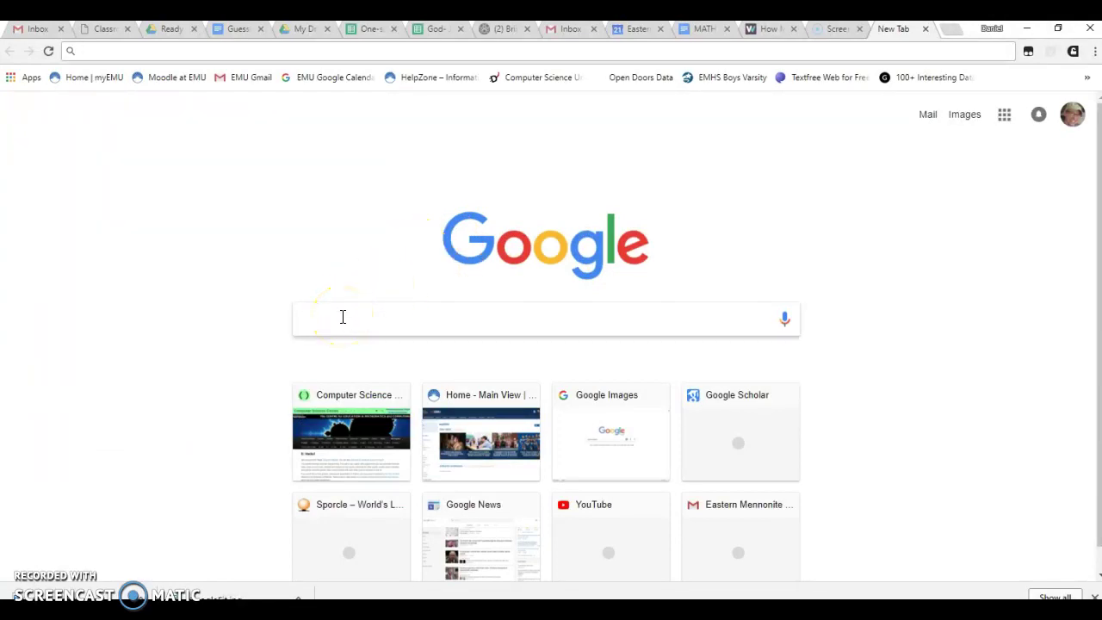
Step: Search Google for "average number of steps per day, males" in a new browser tab
text(average numb)
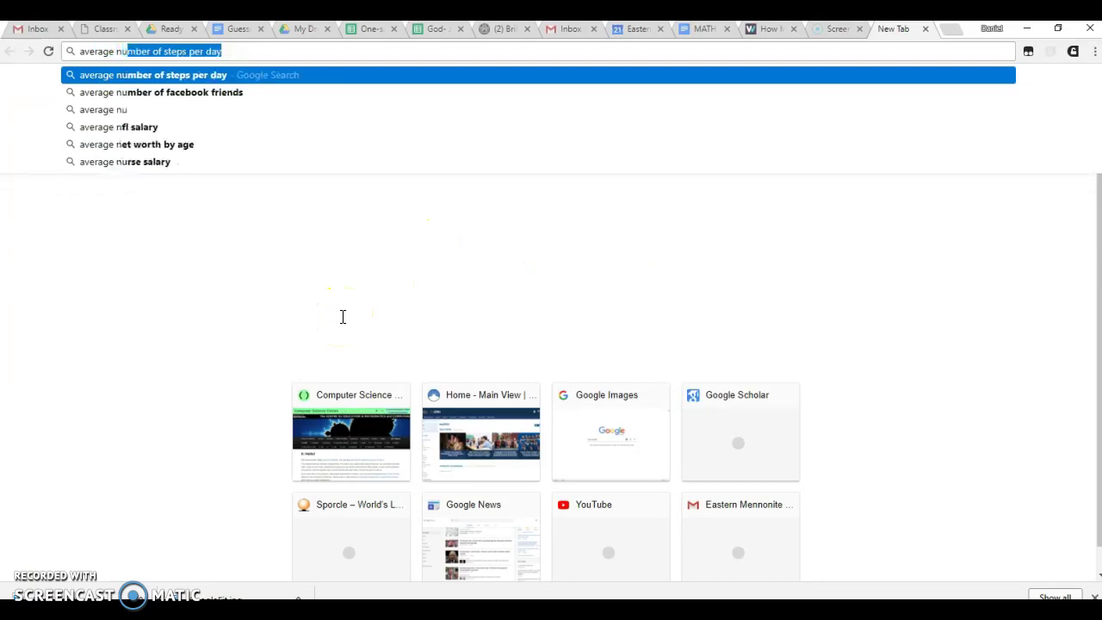
text(er of steps)
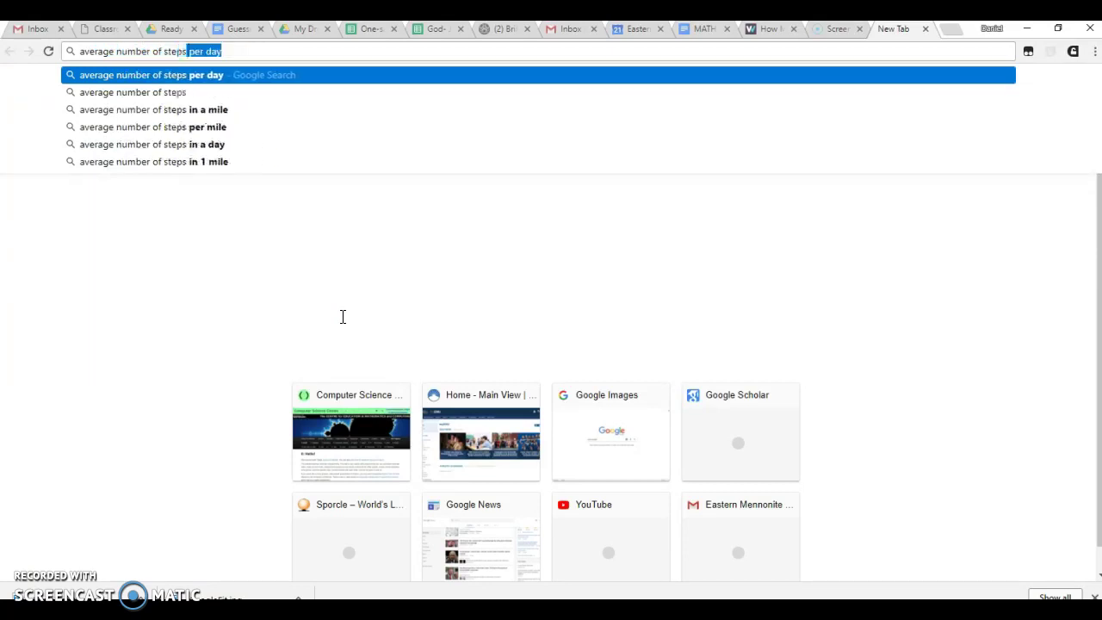
text( per day, males)
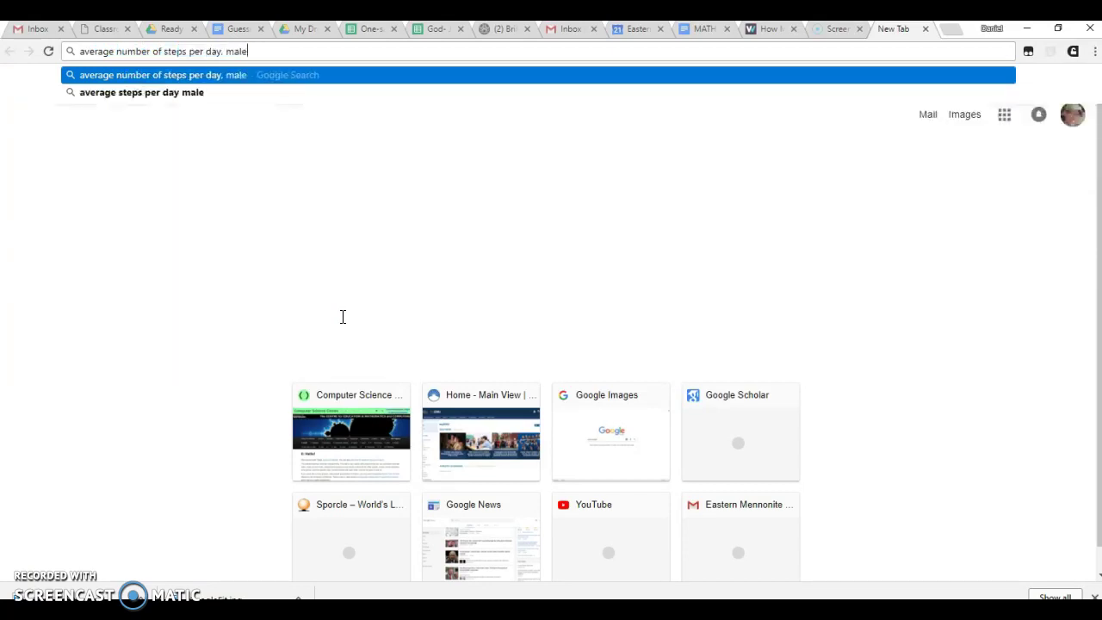
key(Return)
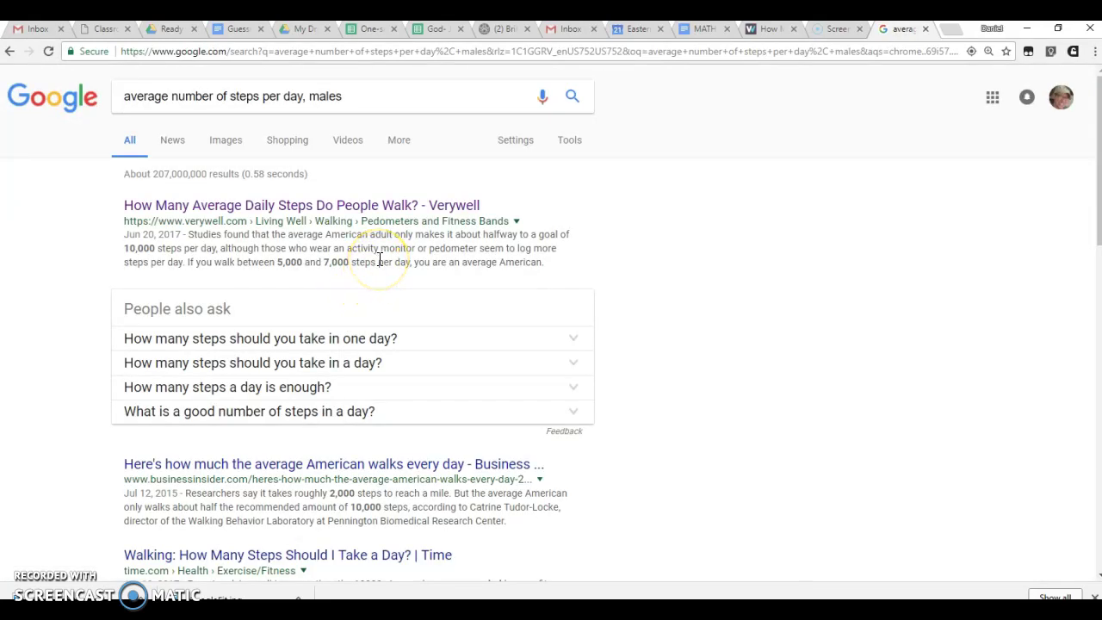
Step: Open the Business Insider article on how much the average American walks every day and read its daily step figures
scroll(379, 260, down, 1)
scroll(379, 265, down, 1)
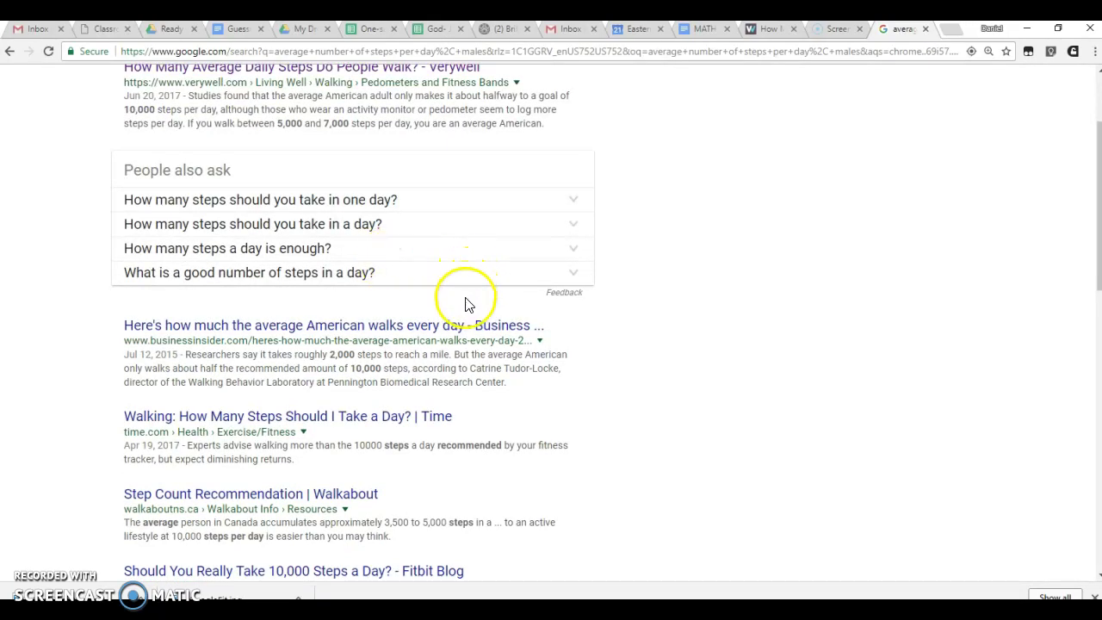
scroll(465, 303, up, 1)
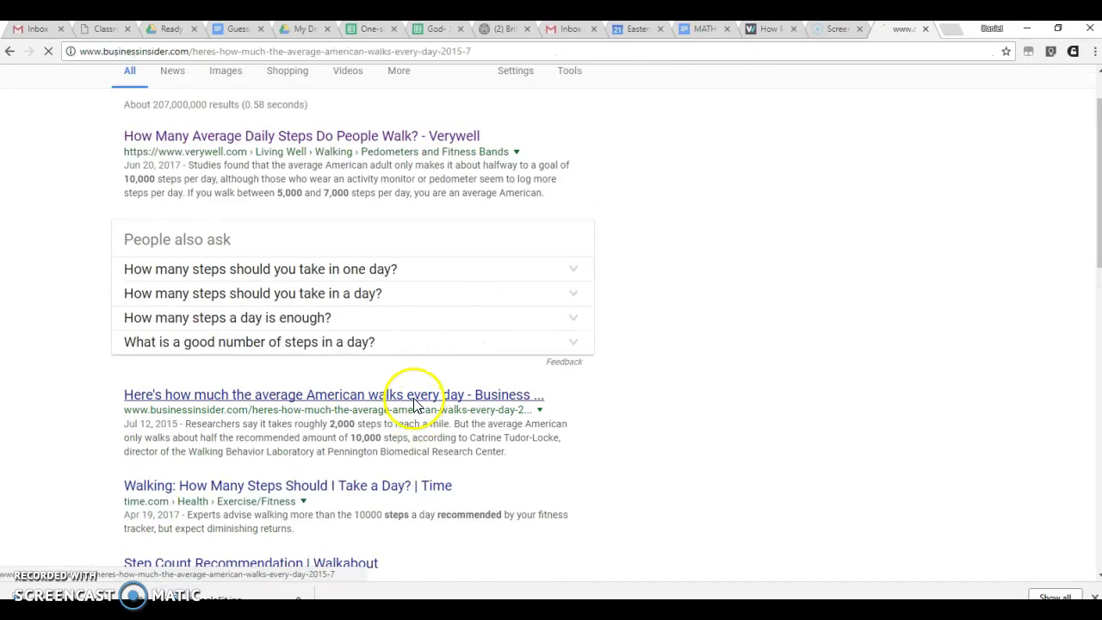
click(414, 401)
scroll(379, 305, down, 3)
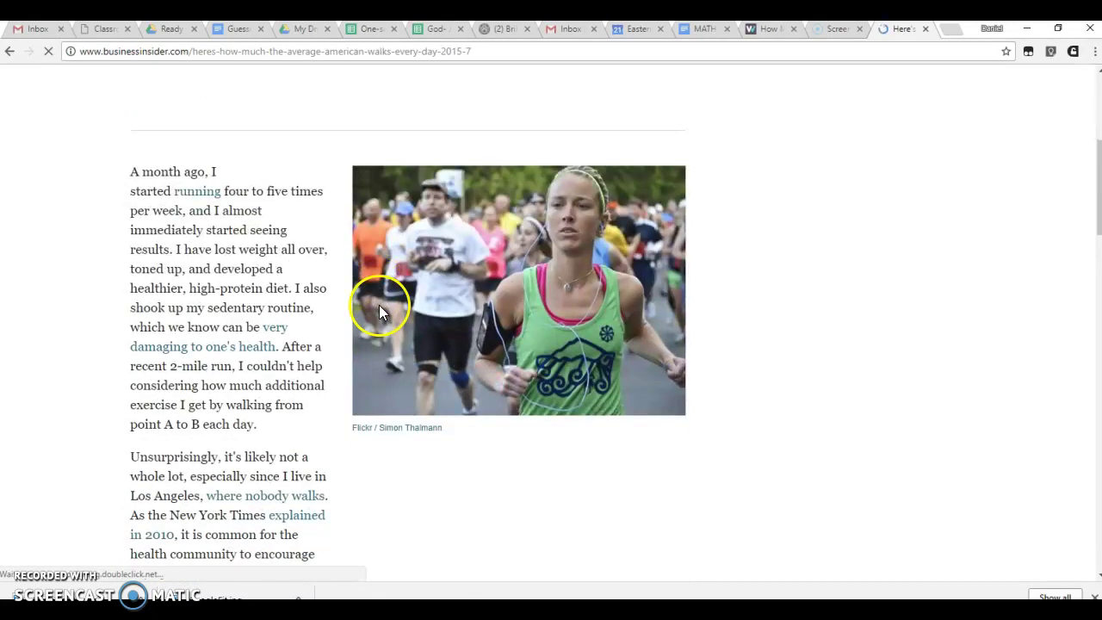
scroll(336, 327, down, 3)
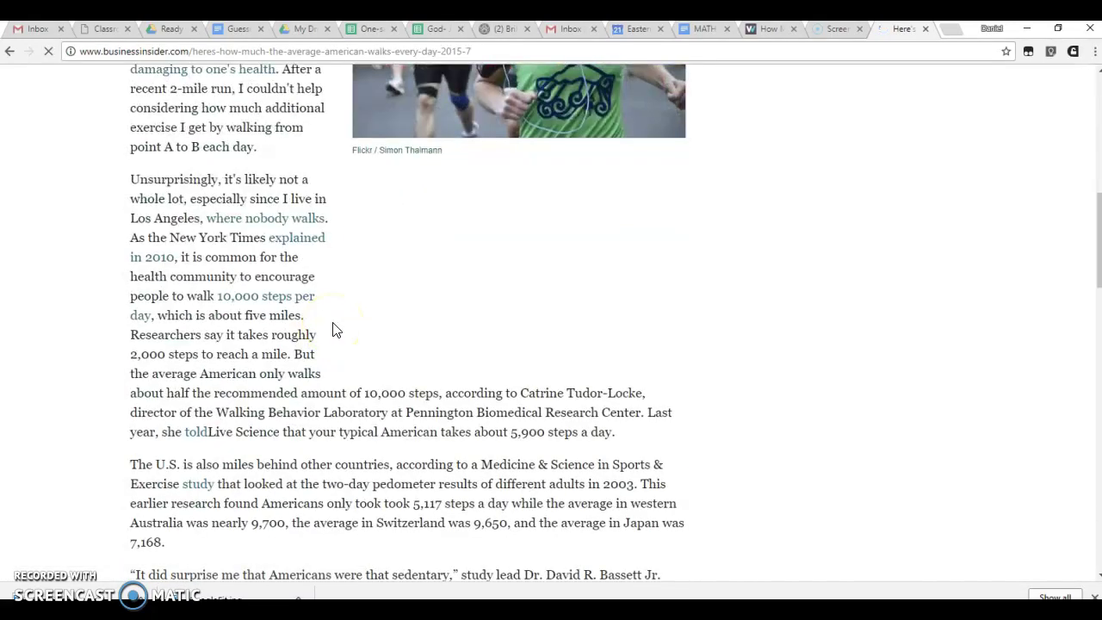
click(337, 334)
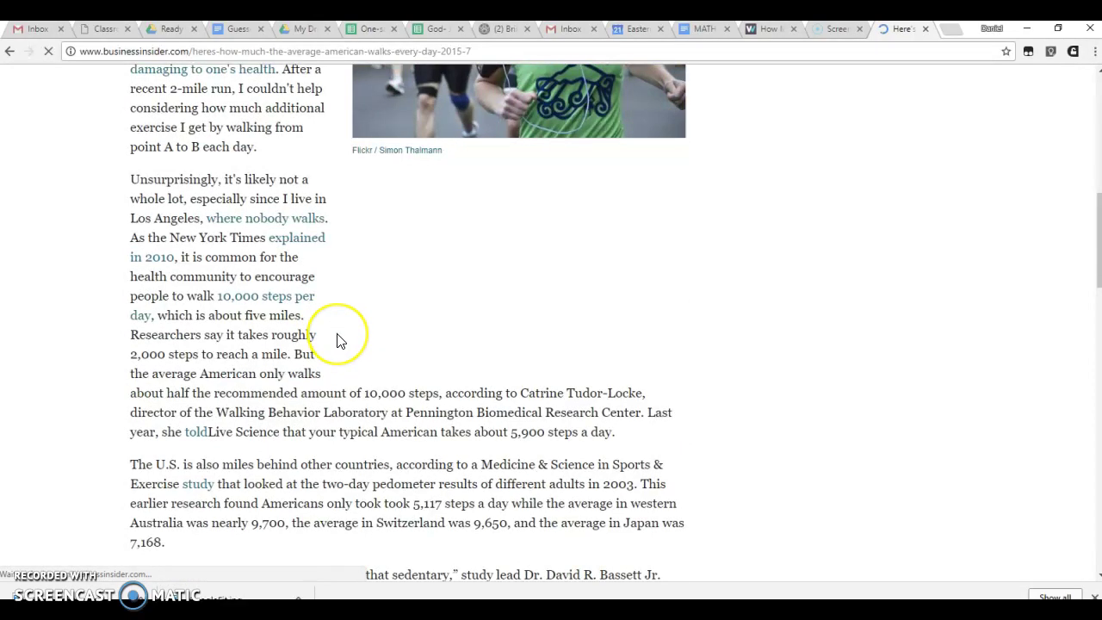
scroll(345, 338, down, 2)
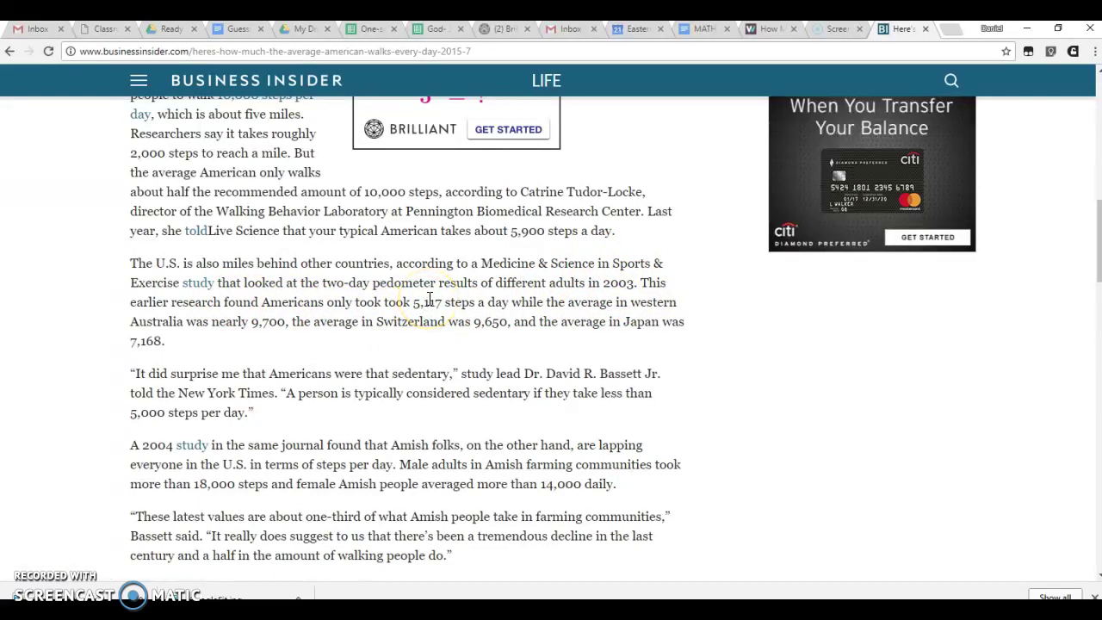
Step: Open the Medicine & Science in Sports & Exercise study linked in the article, review its abstract and display the full text
click(207, 283)
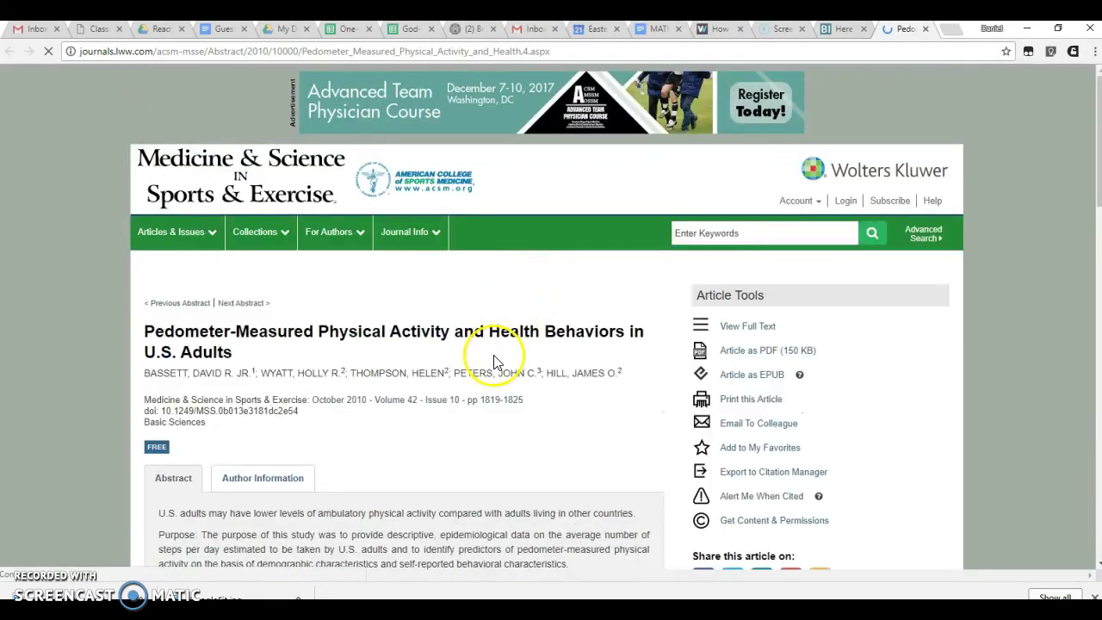
scroll(494, 355, down, 3)
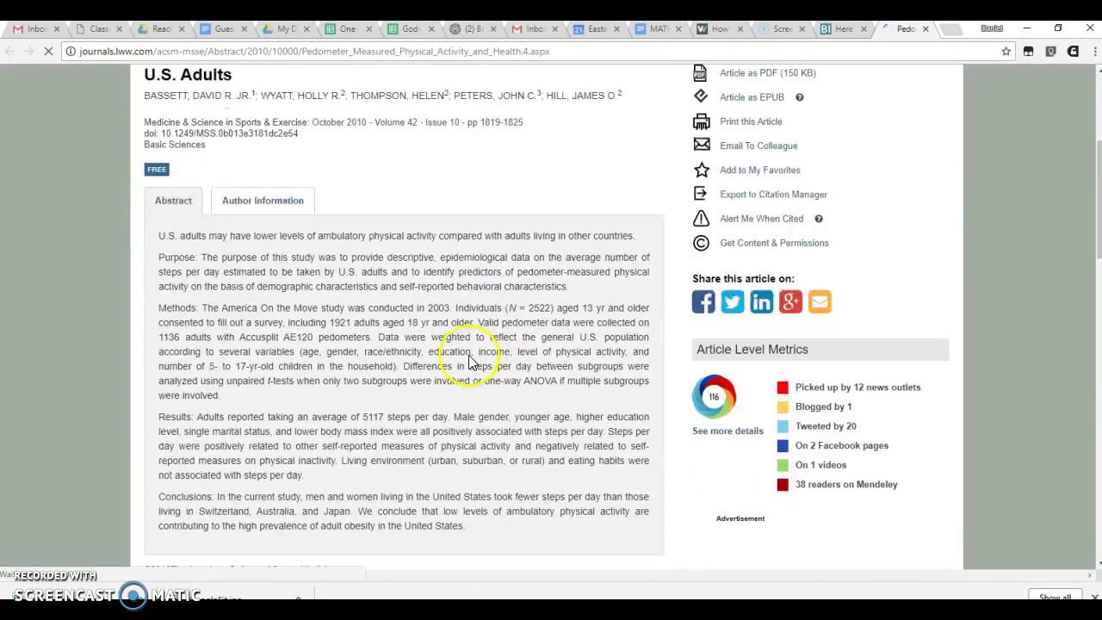
scroll(345, 336, down, 4)
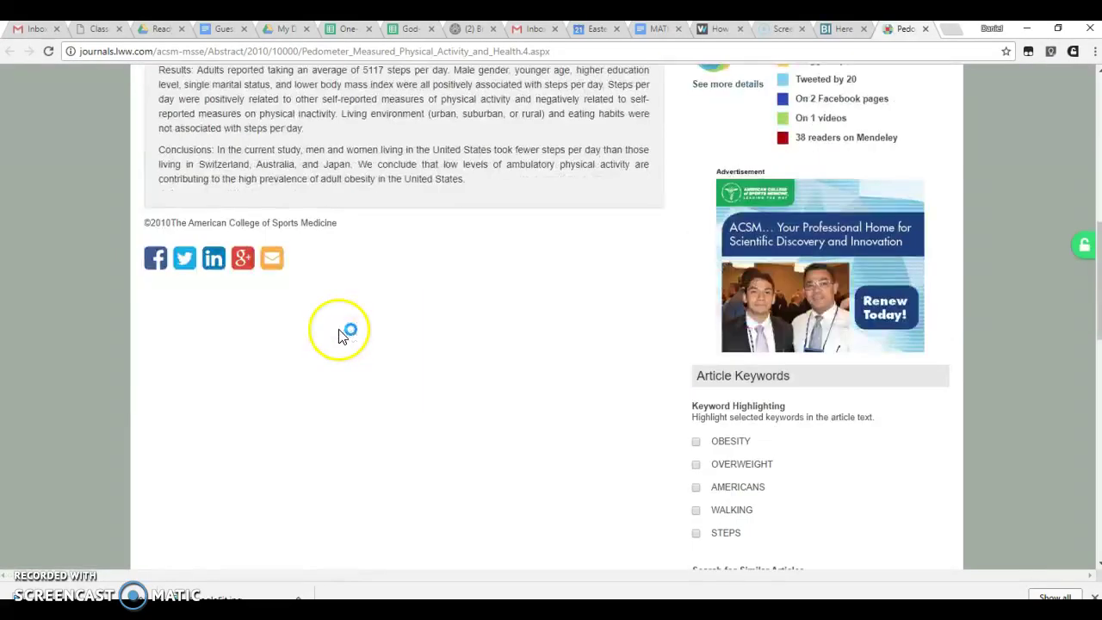
scroll(340, 336, up, 5)
click(739, 120)
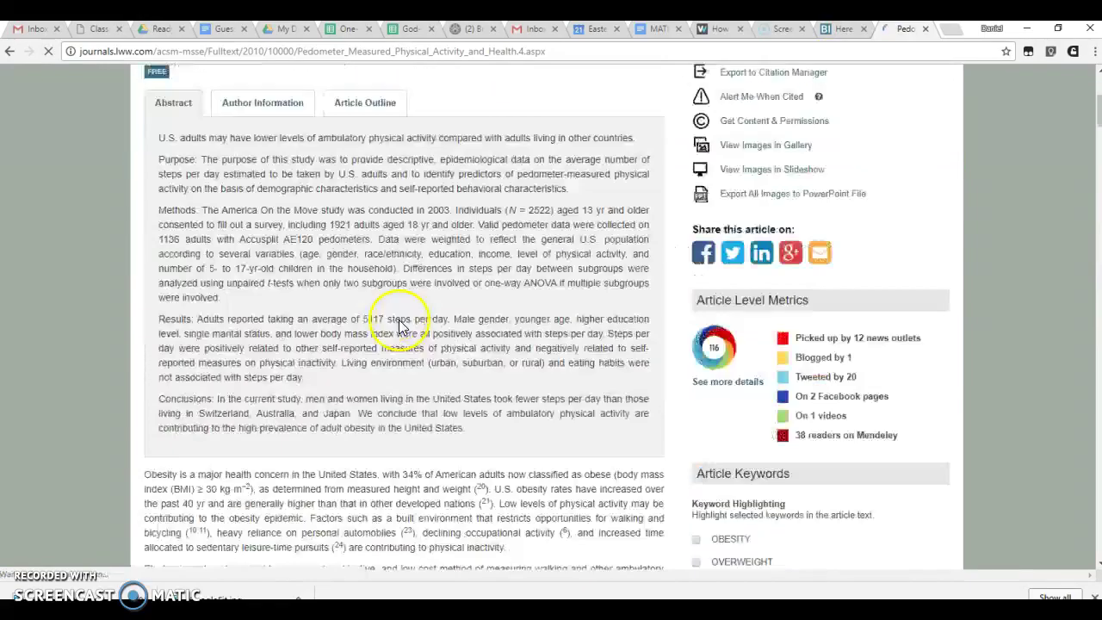
Step: Search the study's full text for "male" and examine the results section with its figure and tables
scroll(401, 330, down, 8)
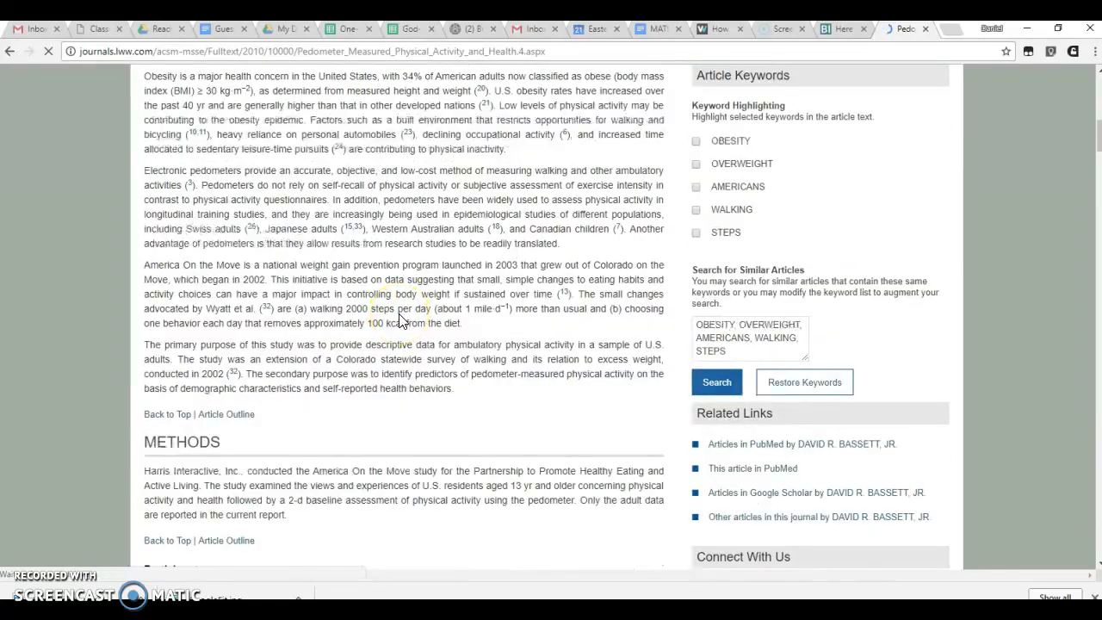
scroll(401, 317, up, 3)
click(321, 320)
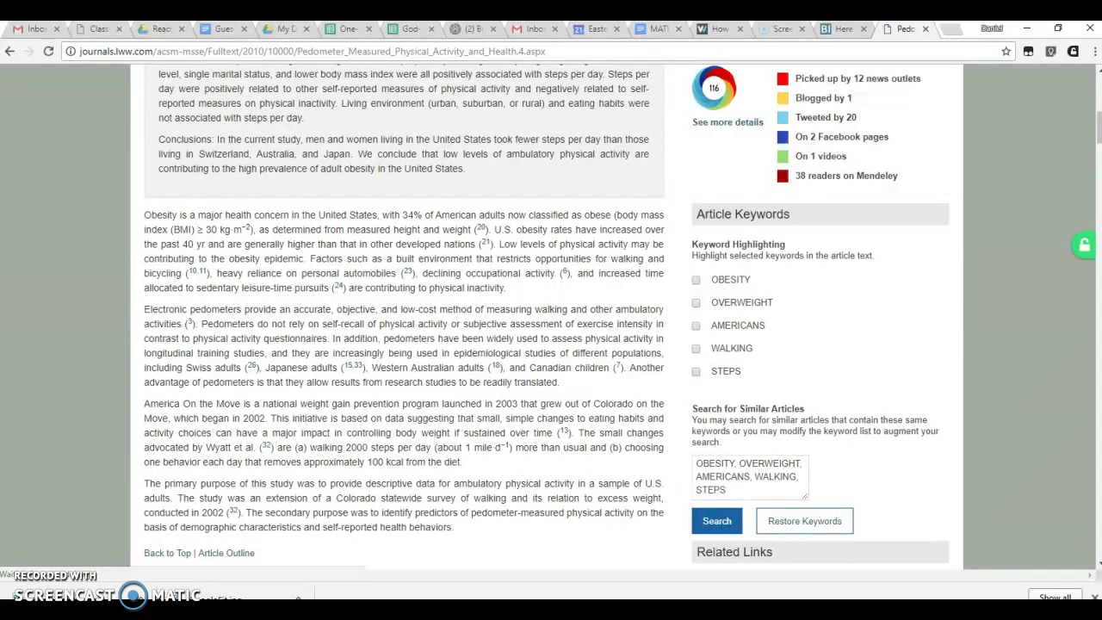
key(ctrl+f)
text(male)
scroll(394, 221, down, 1)
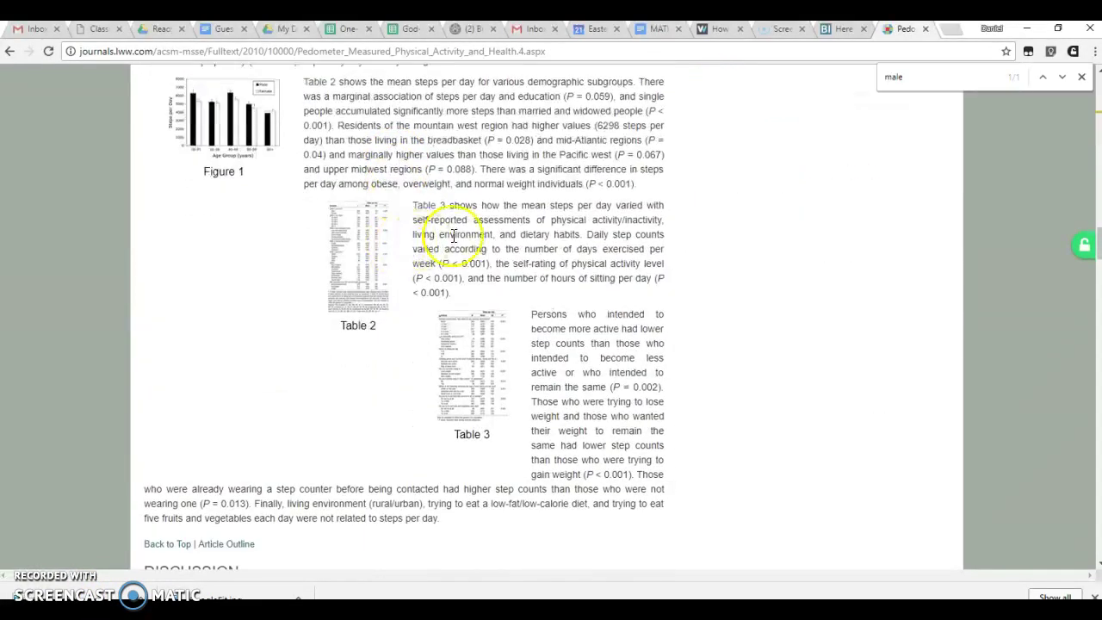
Step: Open the study's Table 2 at full size and read the mean steps per day by sex and age
click(358, 258)
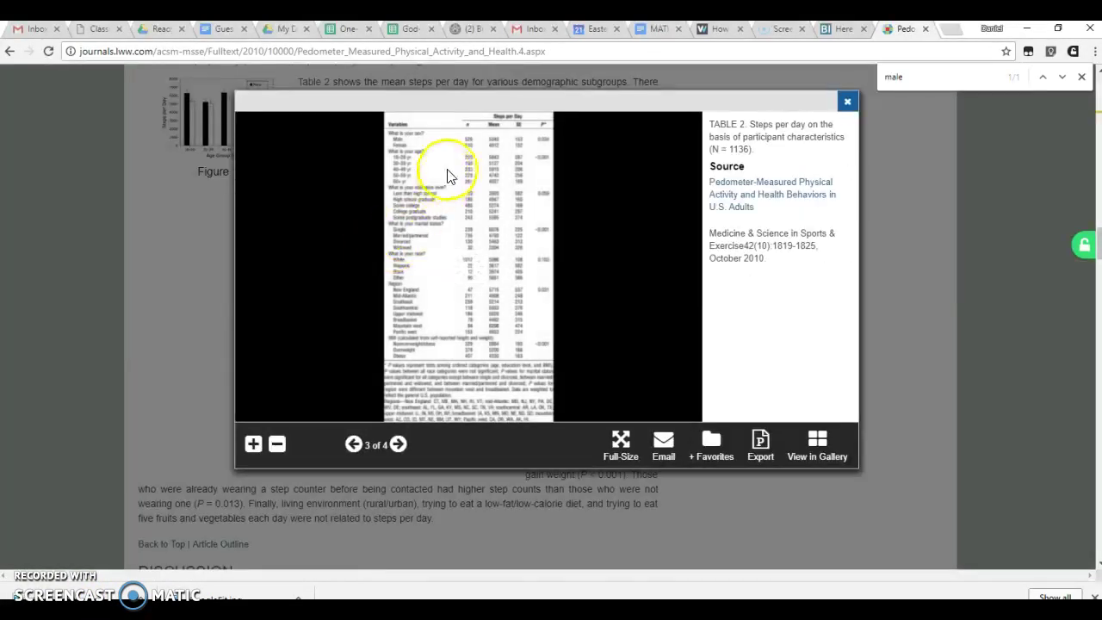
click(620, 445)
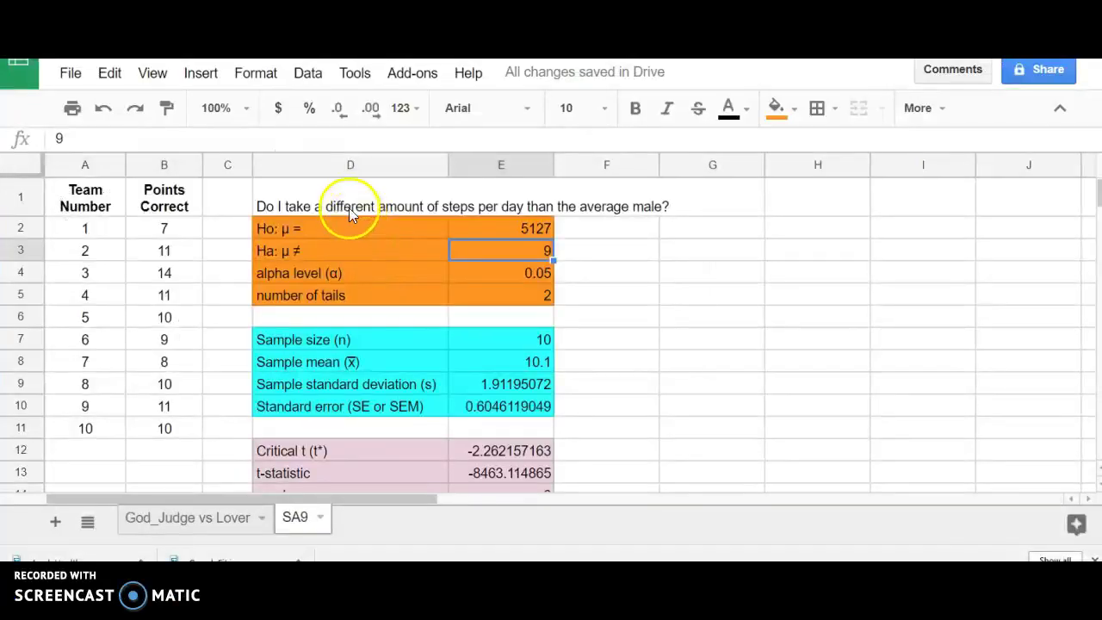
Step: Extend the research question in D1 so it compares against the average male aged 30-39
click(340, 196)
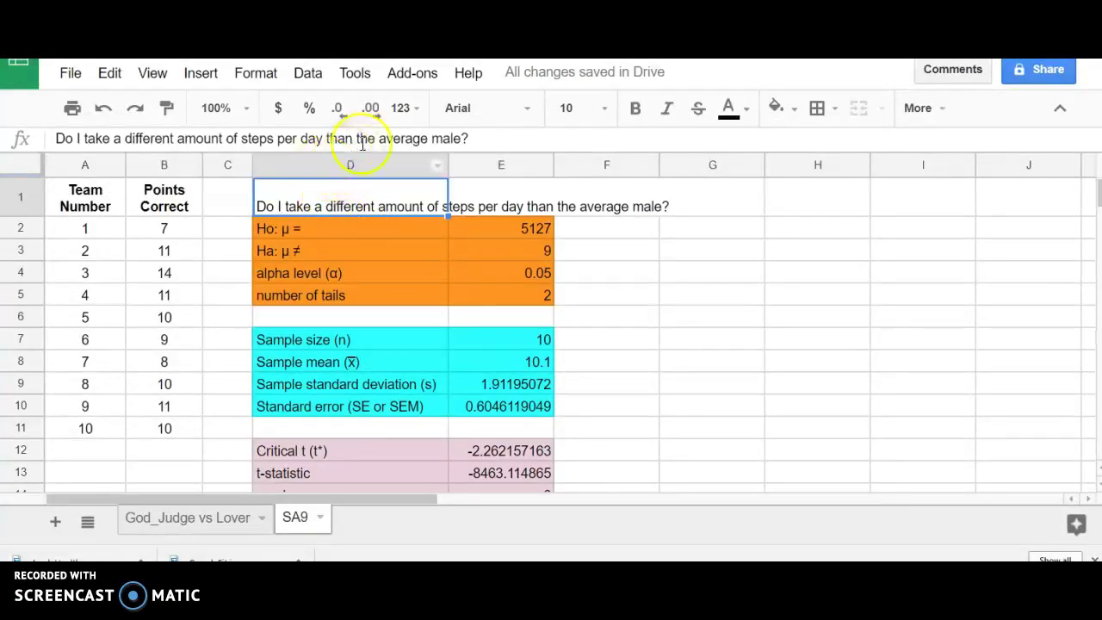
click(465, 138)
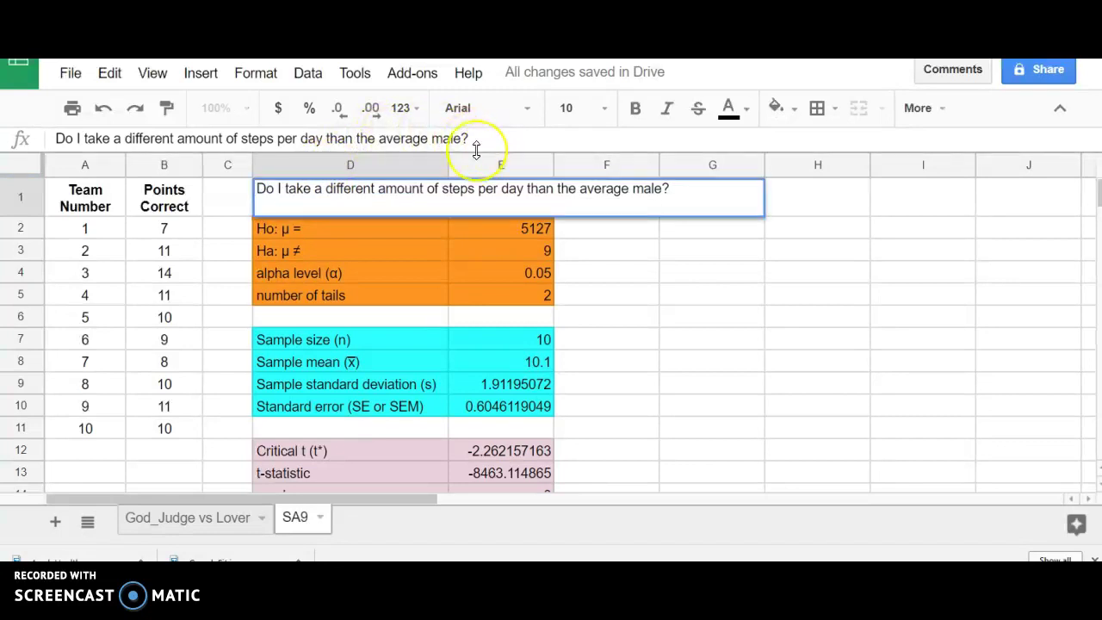
text(aged 30-)
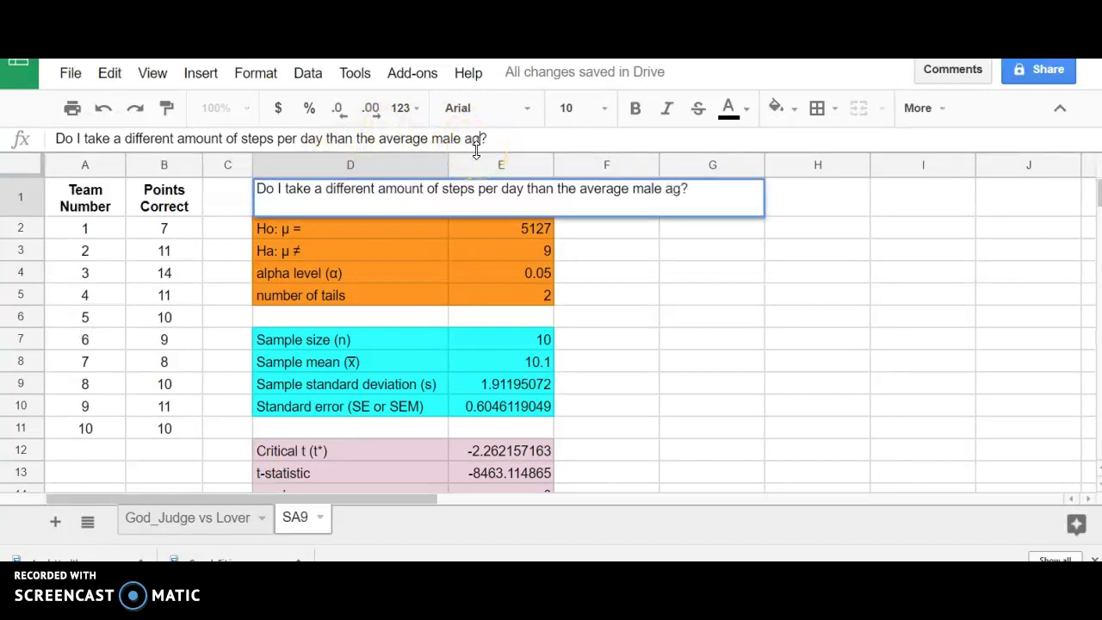
text(39)
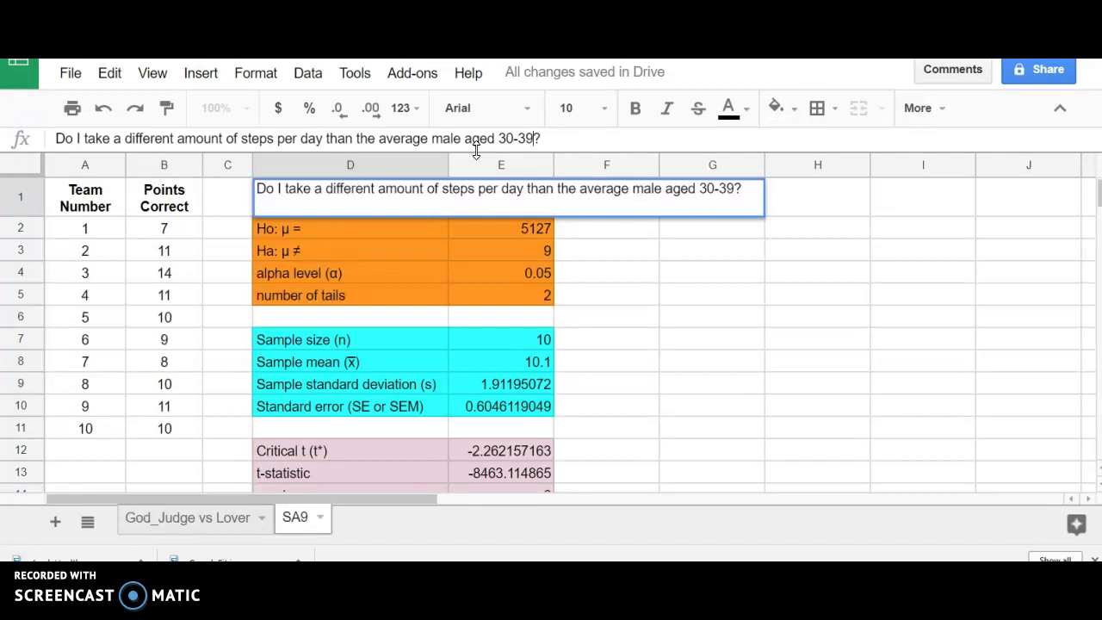
Step: Set the alternative hypothesis mean in E3 to 5127 and check the number of tails against the research question
click(468, 252)
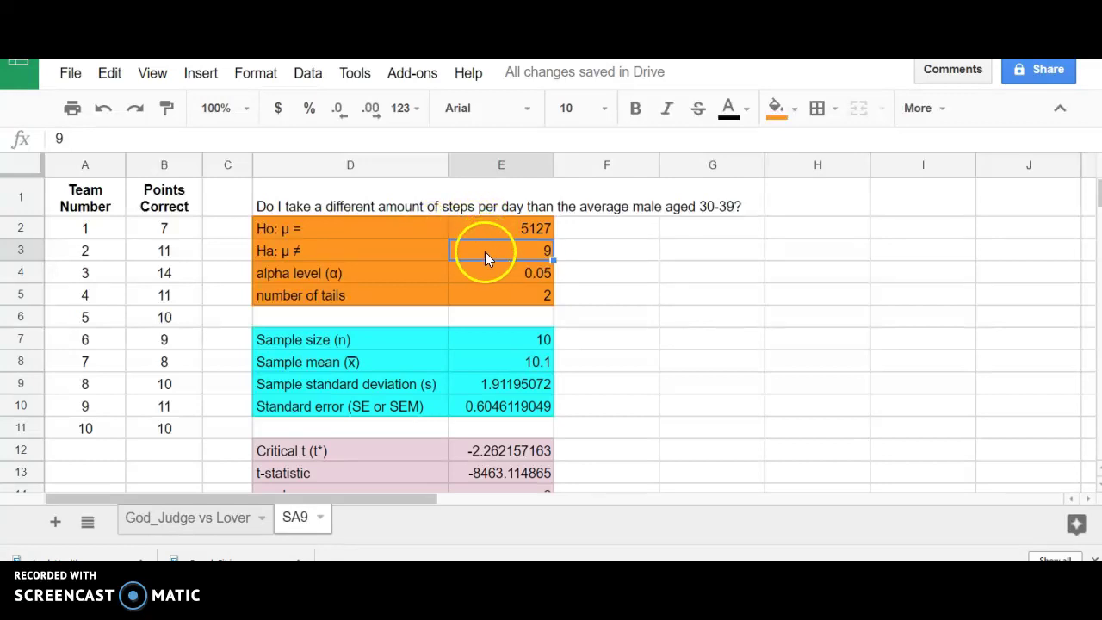
text(5127)
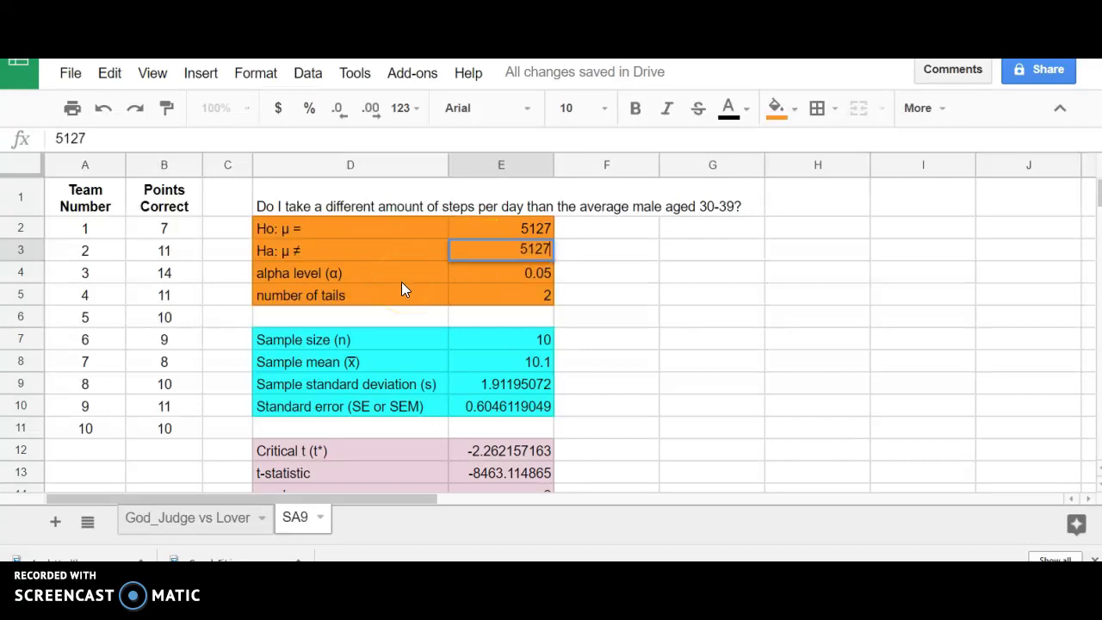
key(Return)
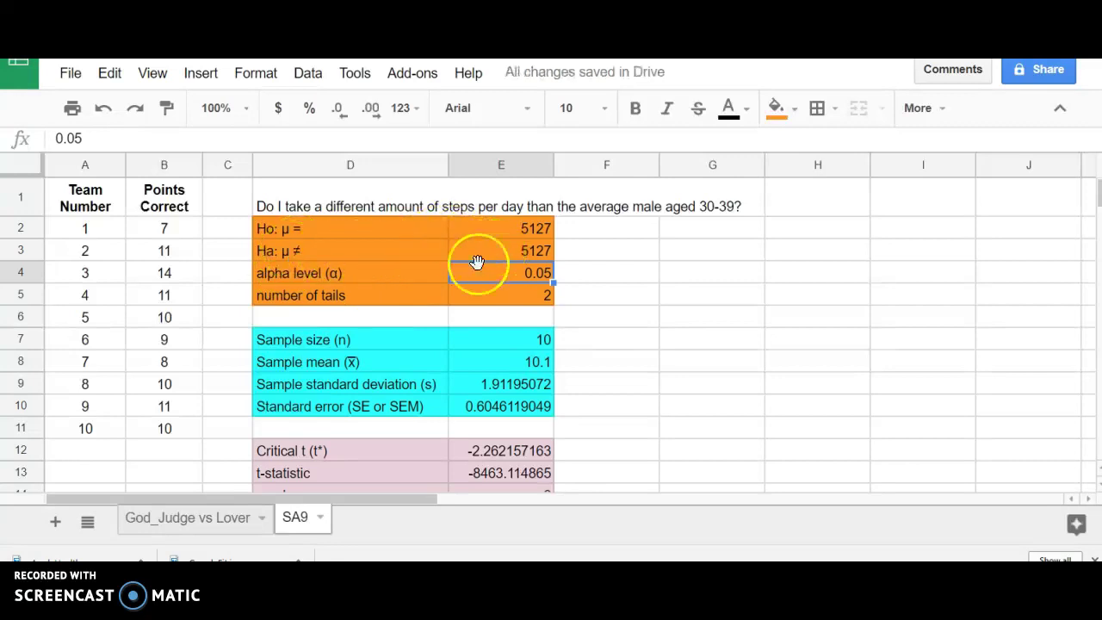
click(536, 295)
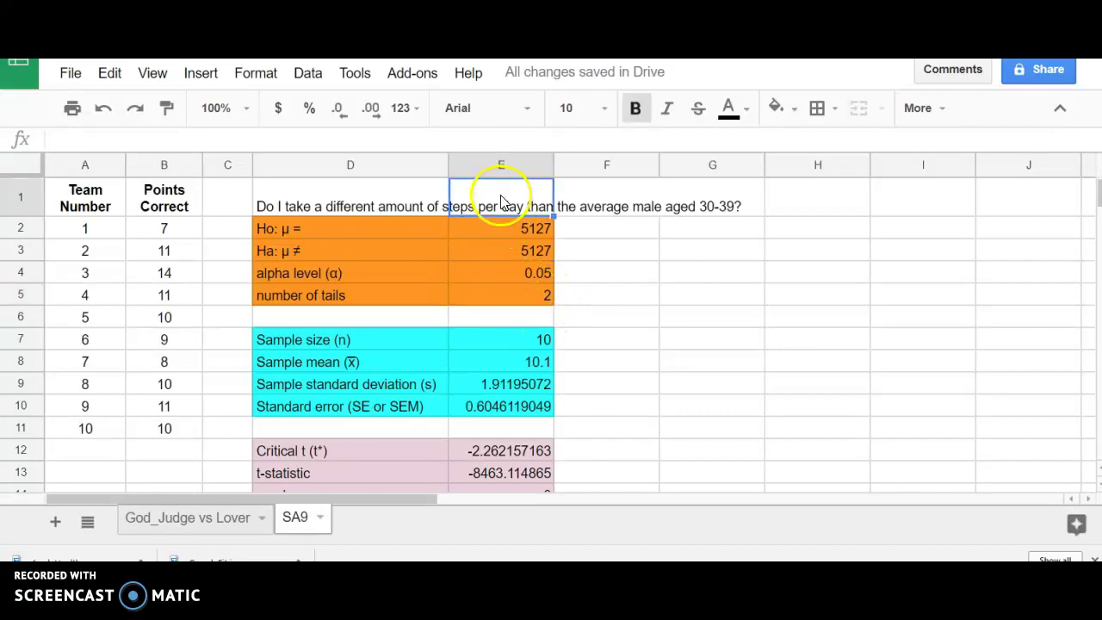
click(325, 195)
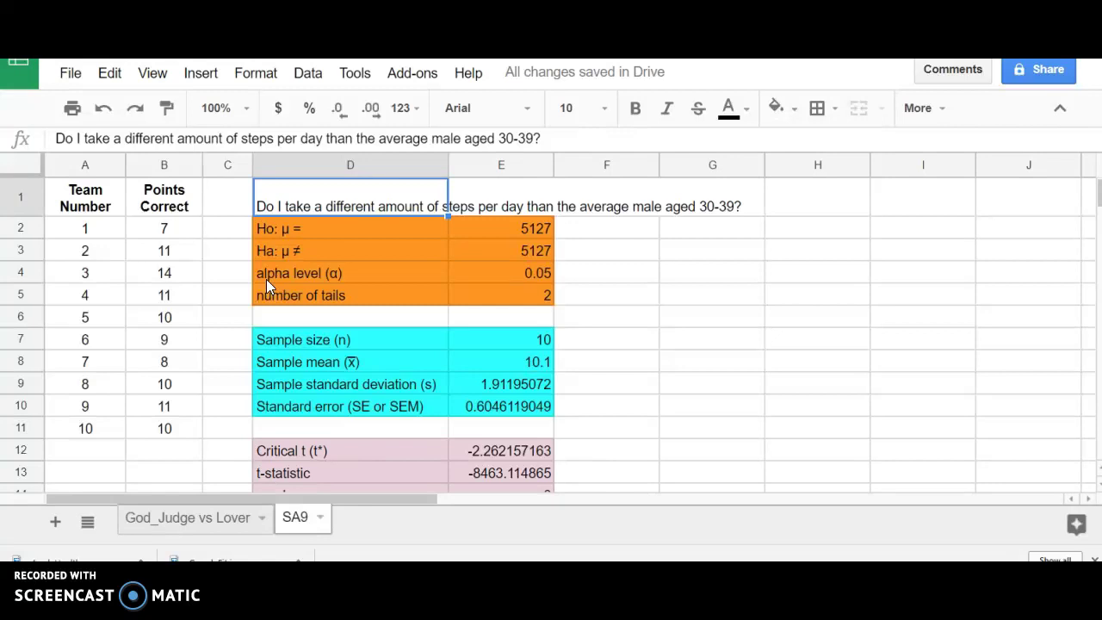
click(509, 291)
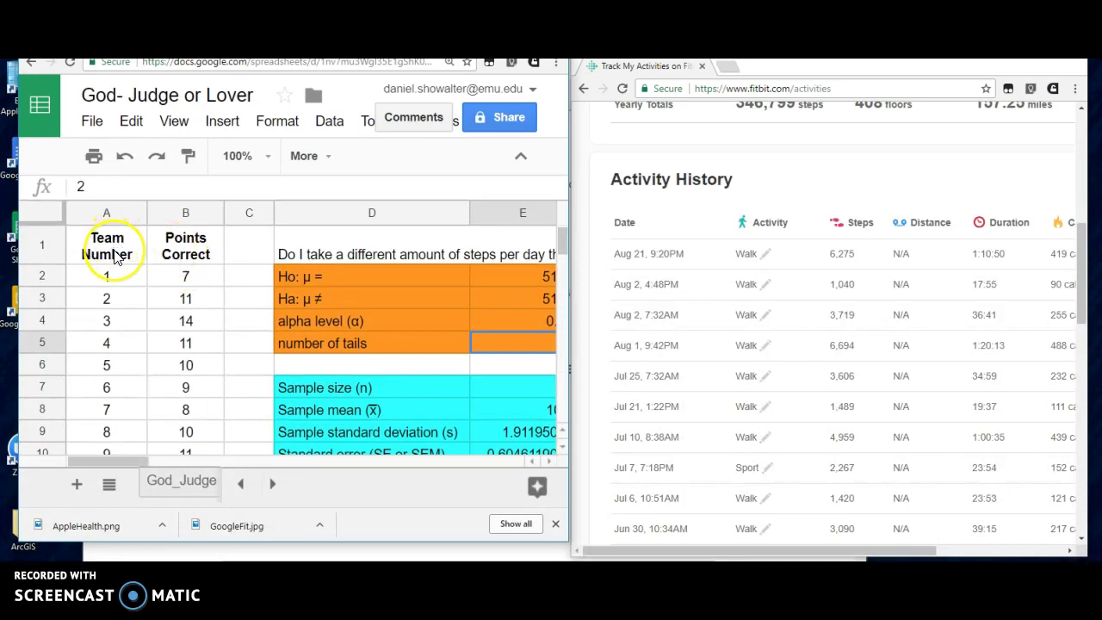
Step: Replace the headers of columns A and B with Date and Steps
click(114, 256)
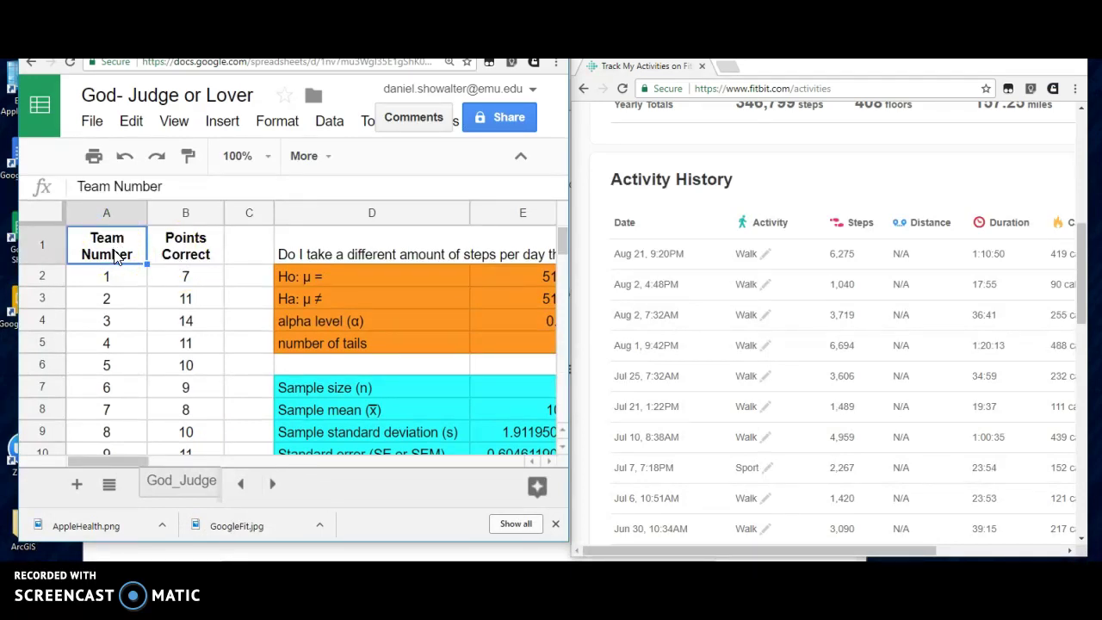
text(Date)
key(Tab)
text(Steps)
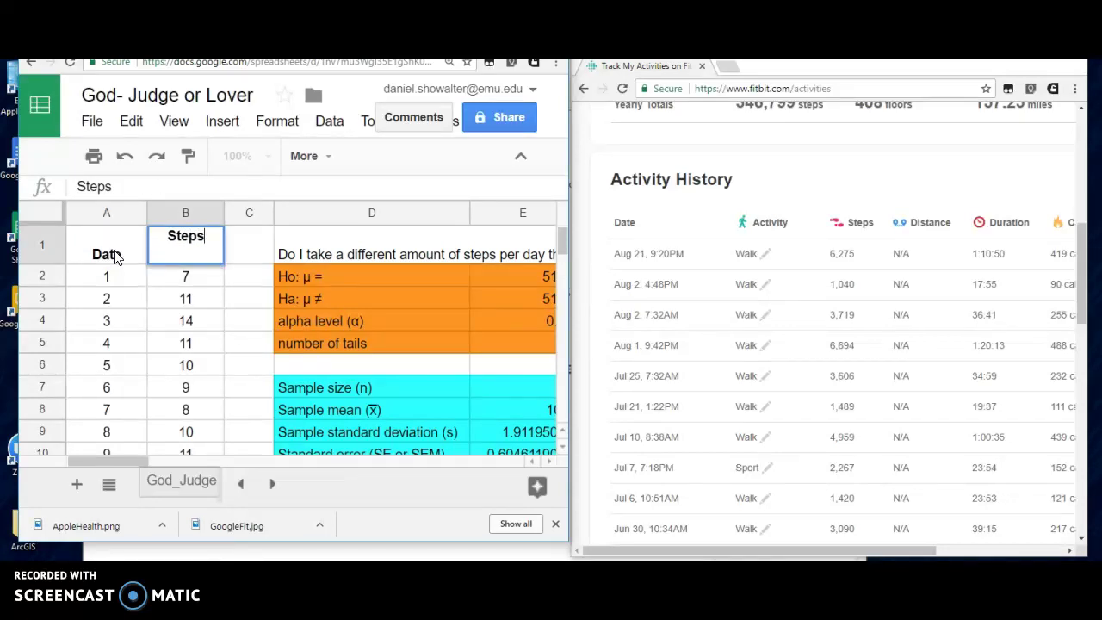
key(Return)
key(Down)
key(Up)
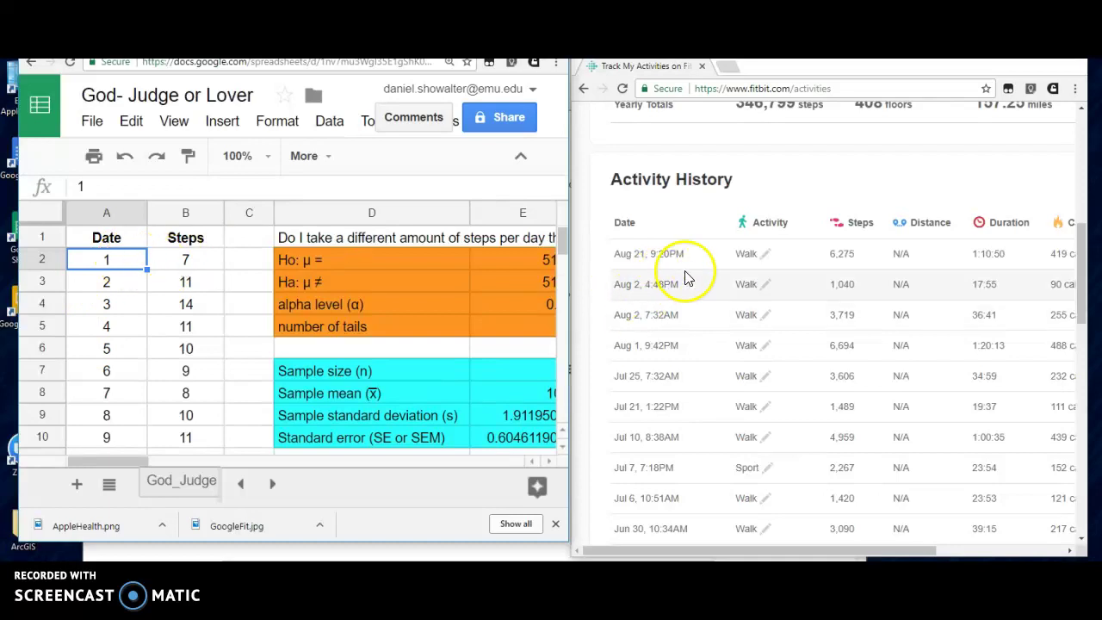
Step: Enter the latest walk from the Fitbit activity history in row 2, with date 8/21 and 6275 steps
scroll(665, 258, up, 2)
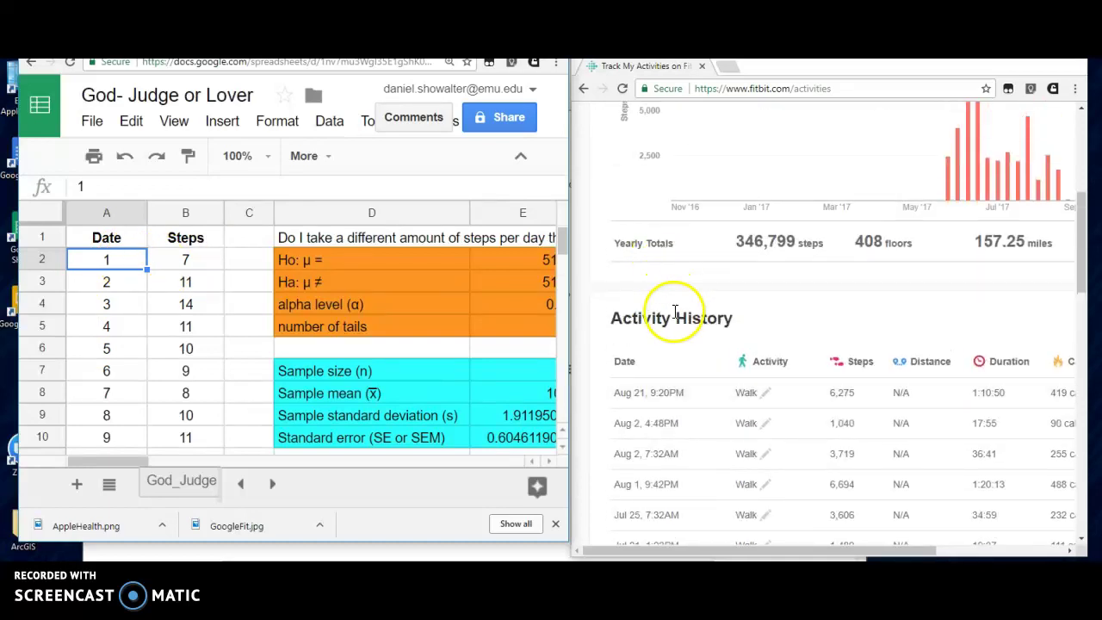
scroll(689, 310, down, 2)
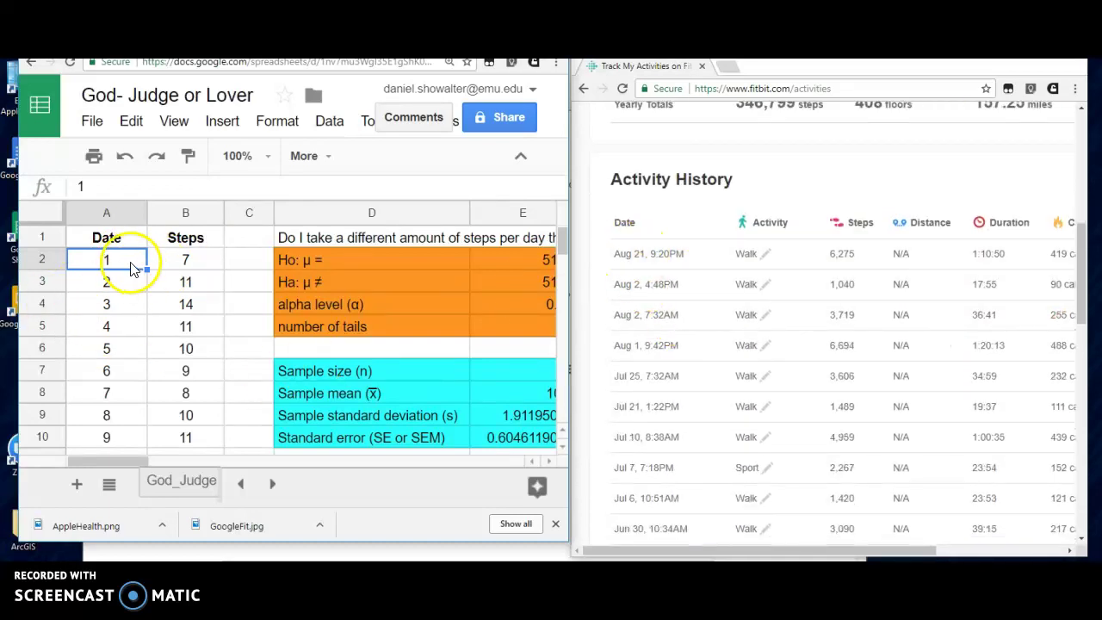
text(8/21)
key(Tab)
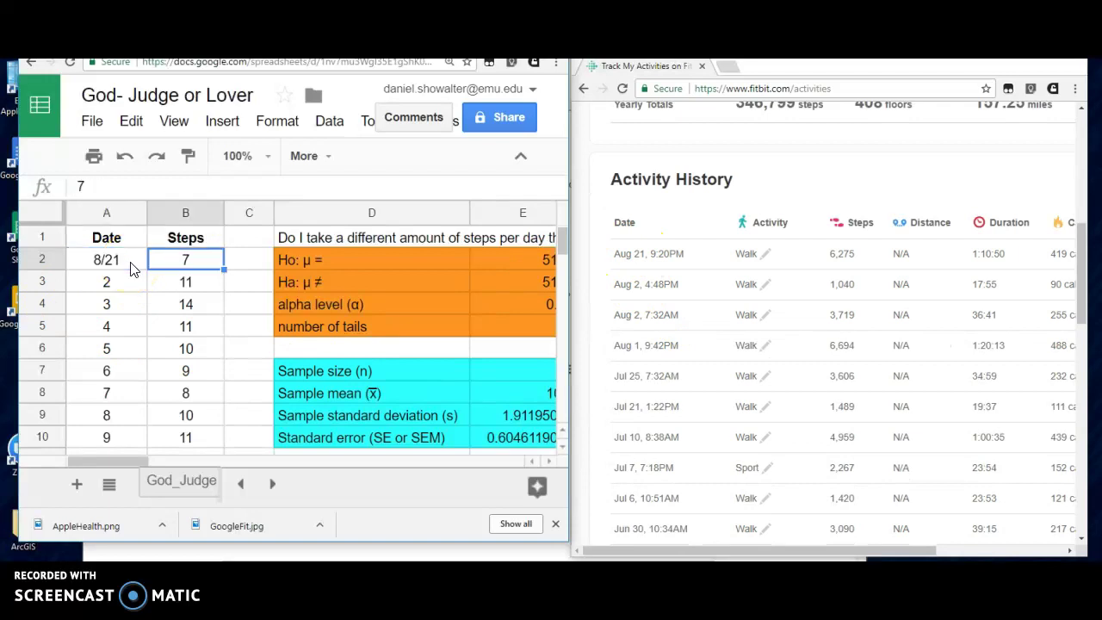
text(6275)
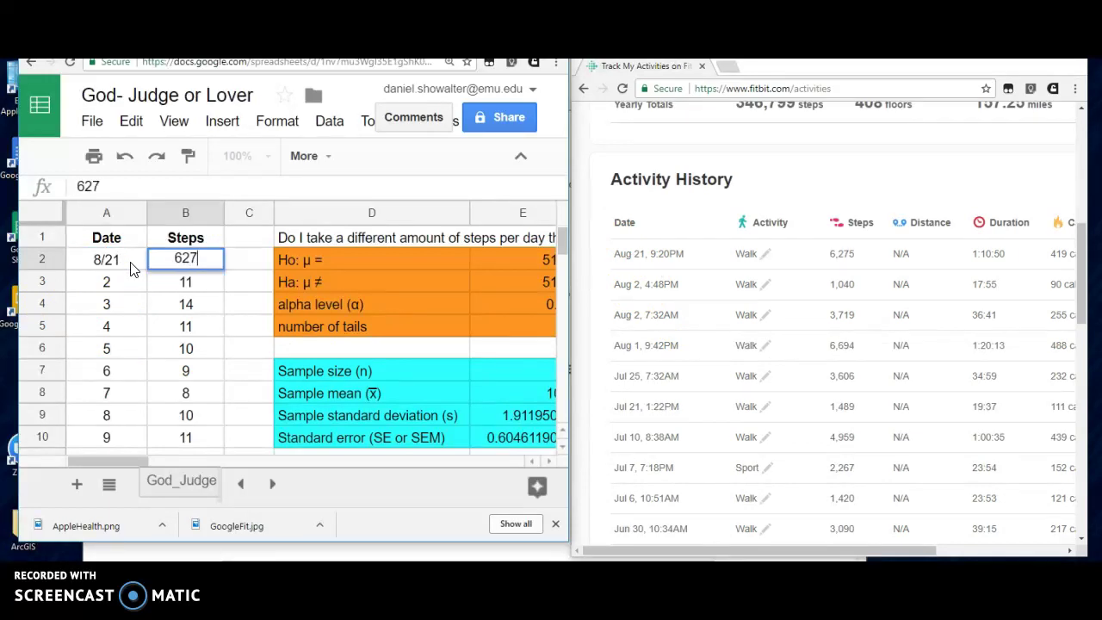
key(Return)
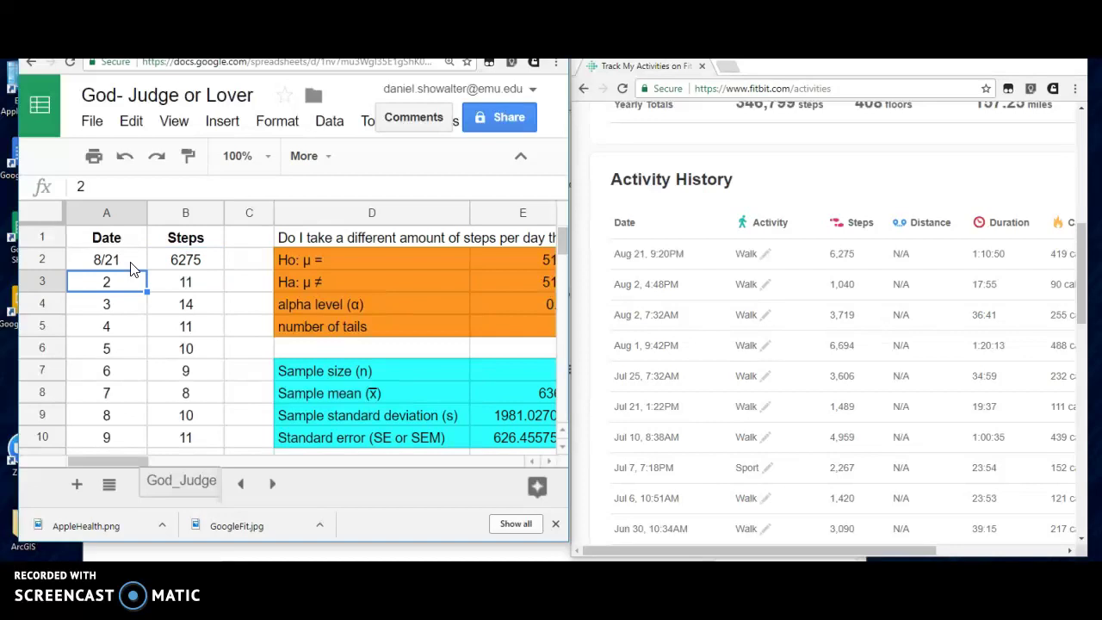
Step: Enter the next two days from the activity history in rows 3 and 4: 8/2 with 4759 steps and 8/1 with 6694 steps
click(125, 284)
text(8/2)
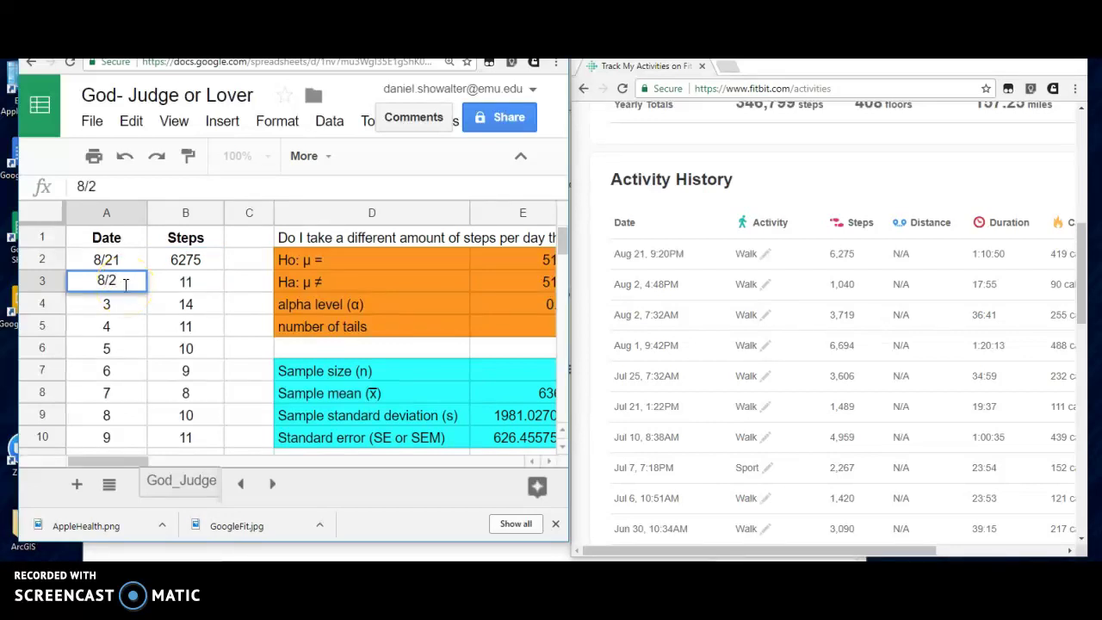
key(Tab)
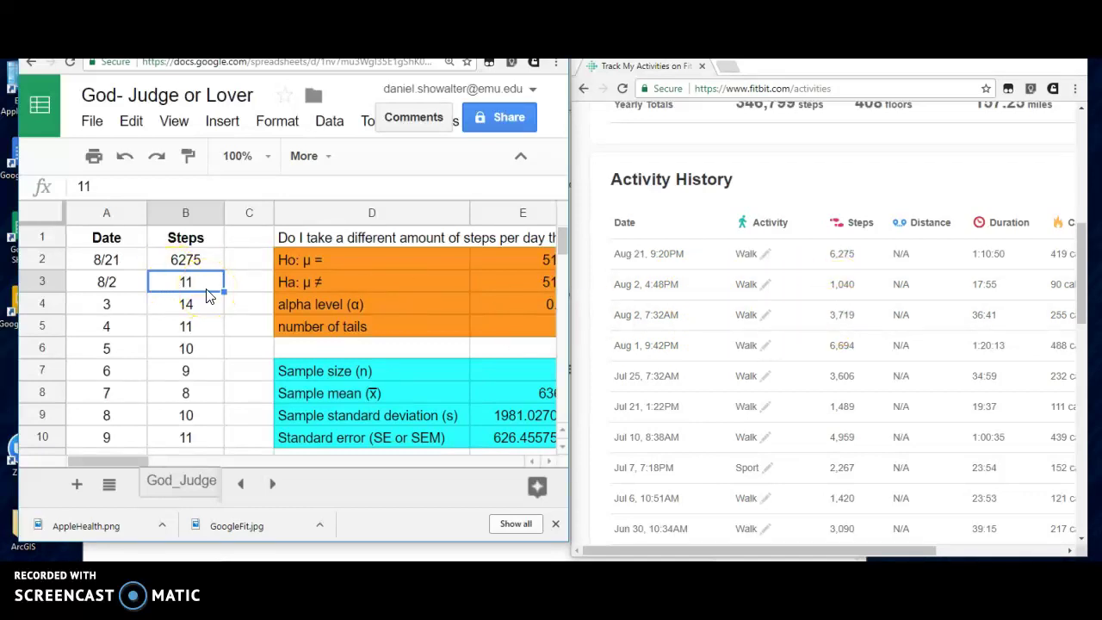
text(4759)
key(Return)
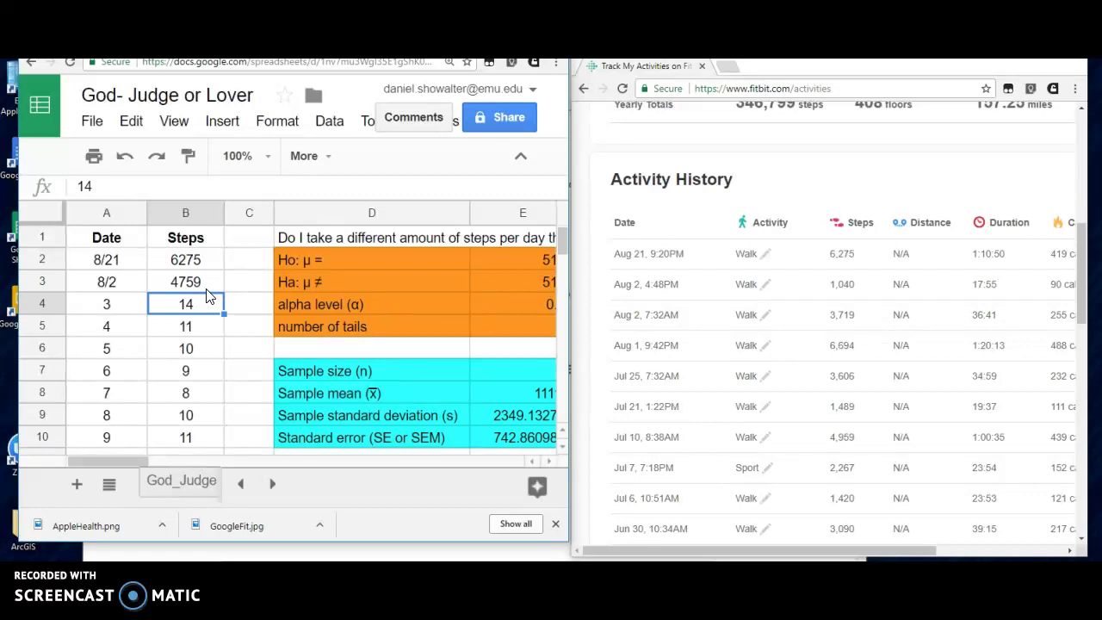
key(Left)
text(8/1)
key(Tab)
text(6694)
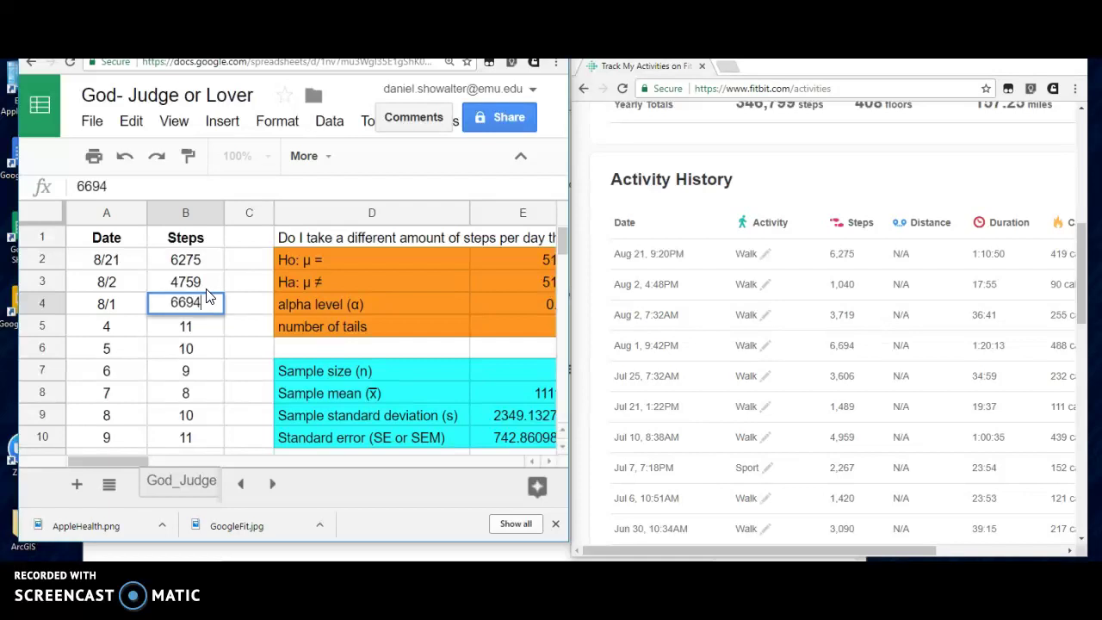
click(109, 533)
click(323, 262)
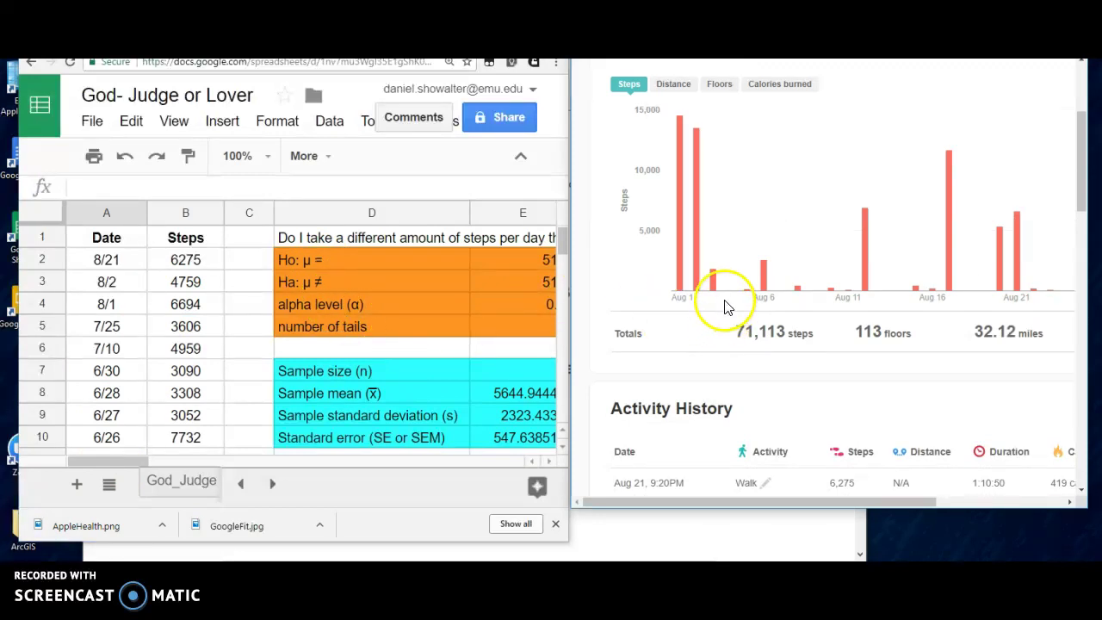
Step: Examine the daily step totals in Fitbit's August chart and compare them with the activity history and the recorded dates
mouse_move(842, 297)
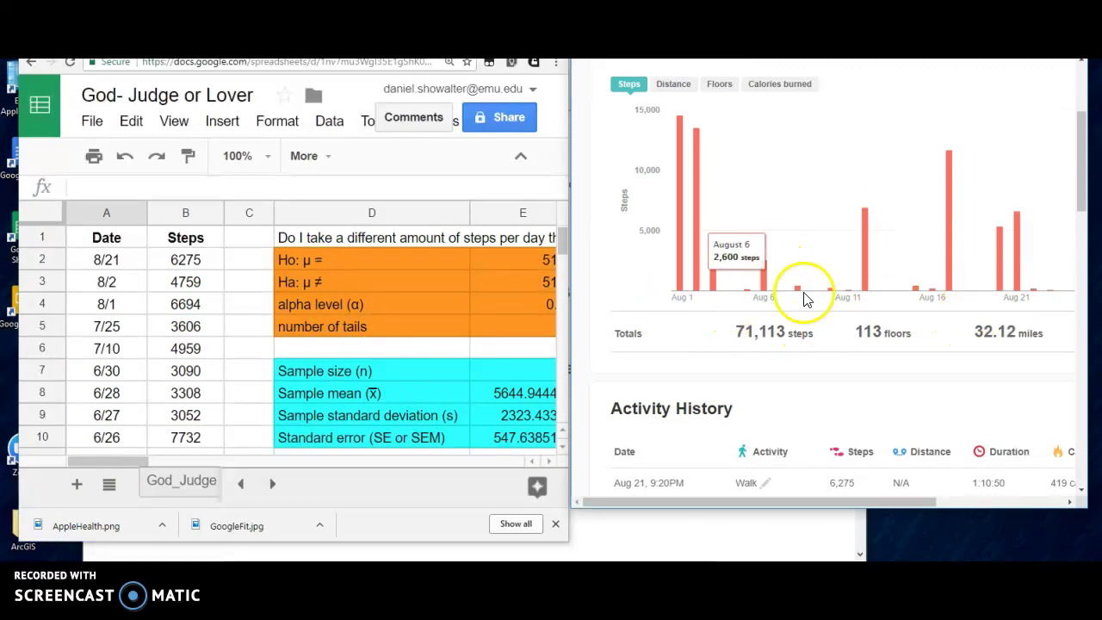
mouse_move(957, 209)
mouse_move(1019, 236)
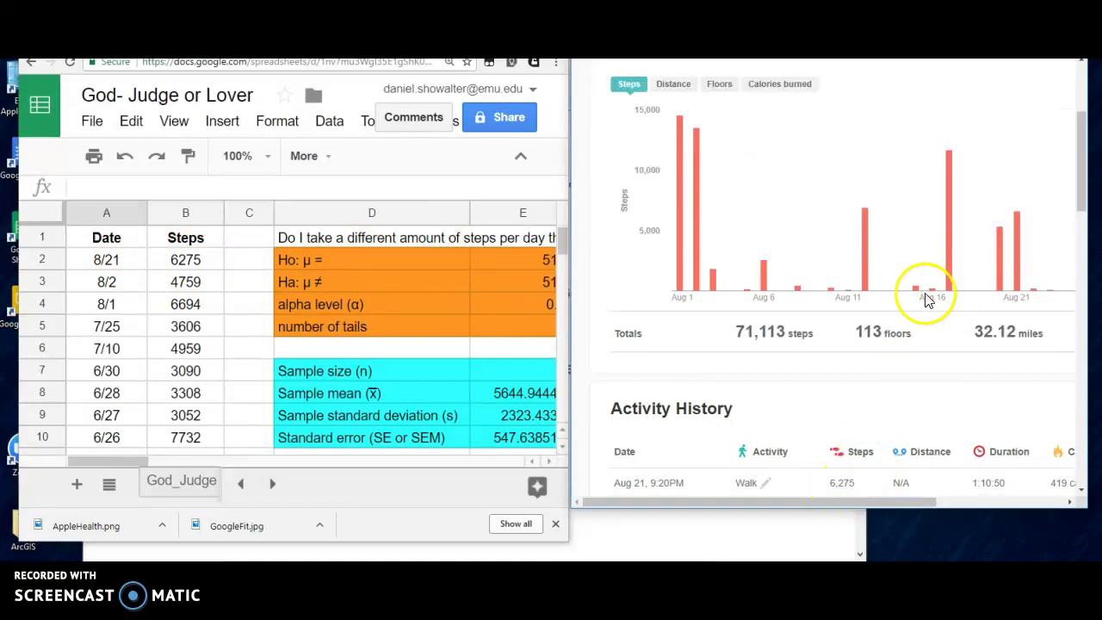
scroll(921, 302, down, 1)
mouse_move(1001, 183)
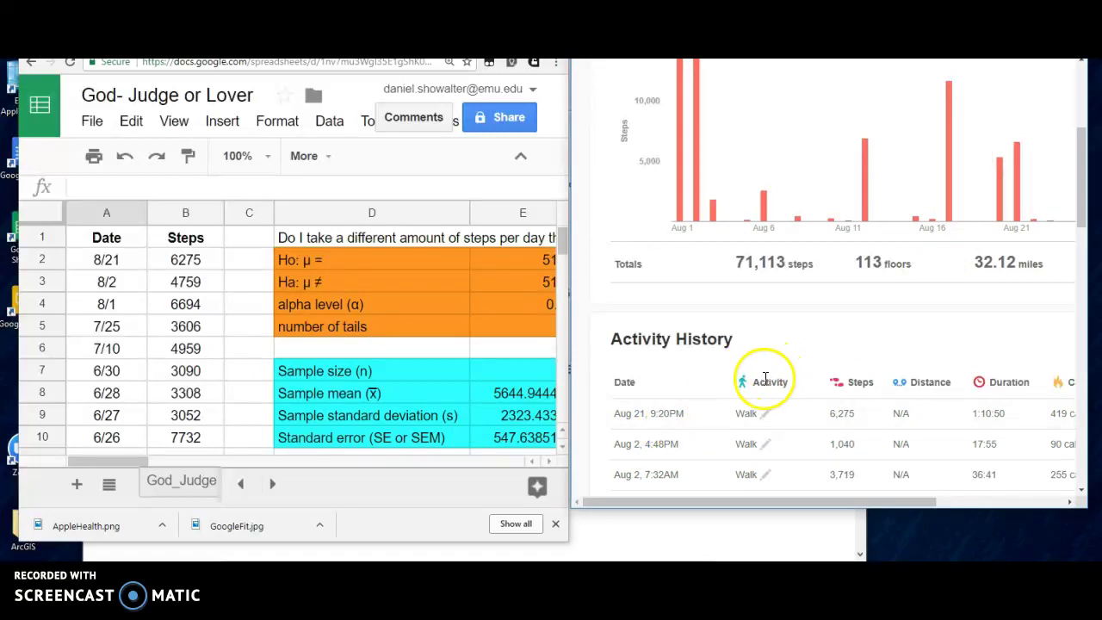
scroll(763, 387, down, 3)
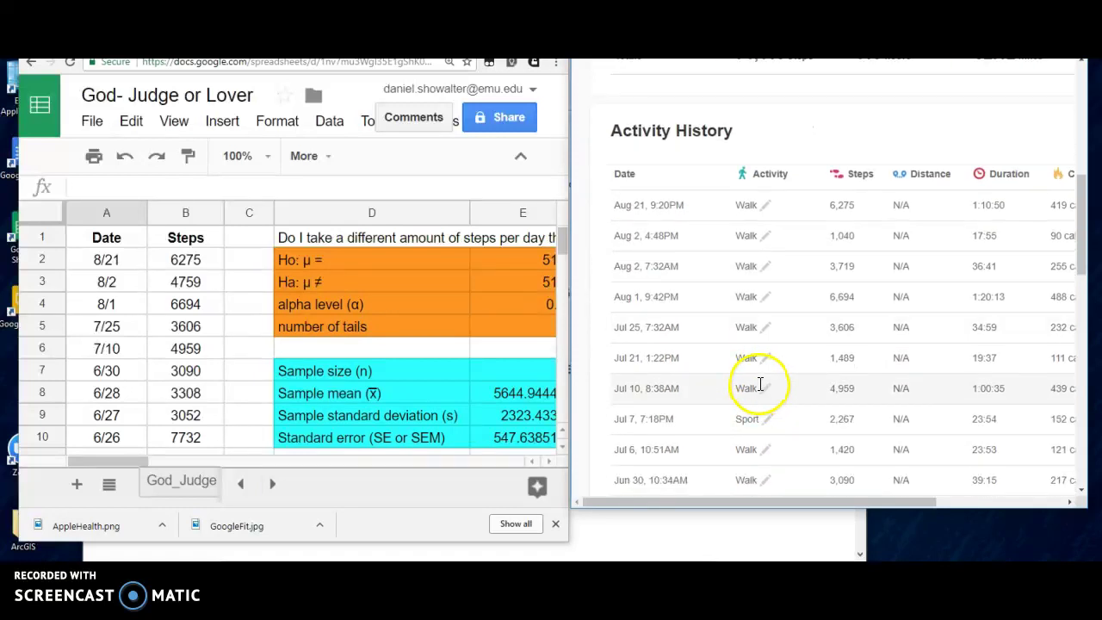
scroll(763, 387, up, 1)
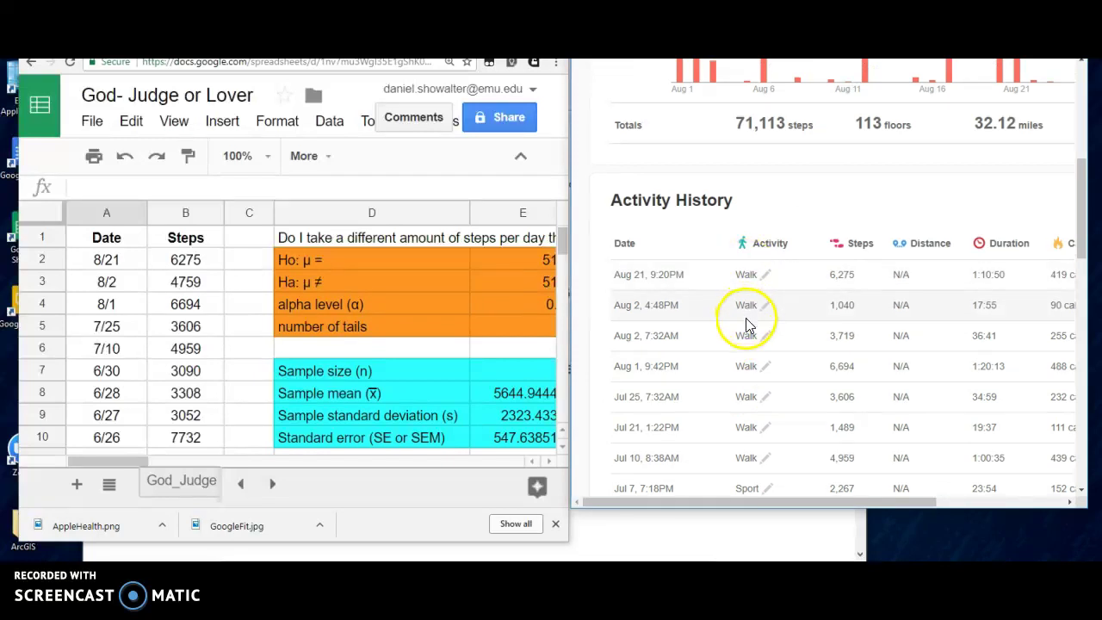
scroll(749, 349, down, 5)
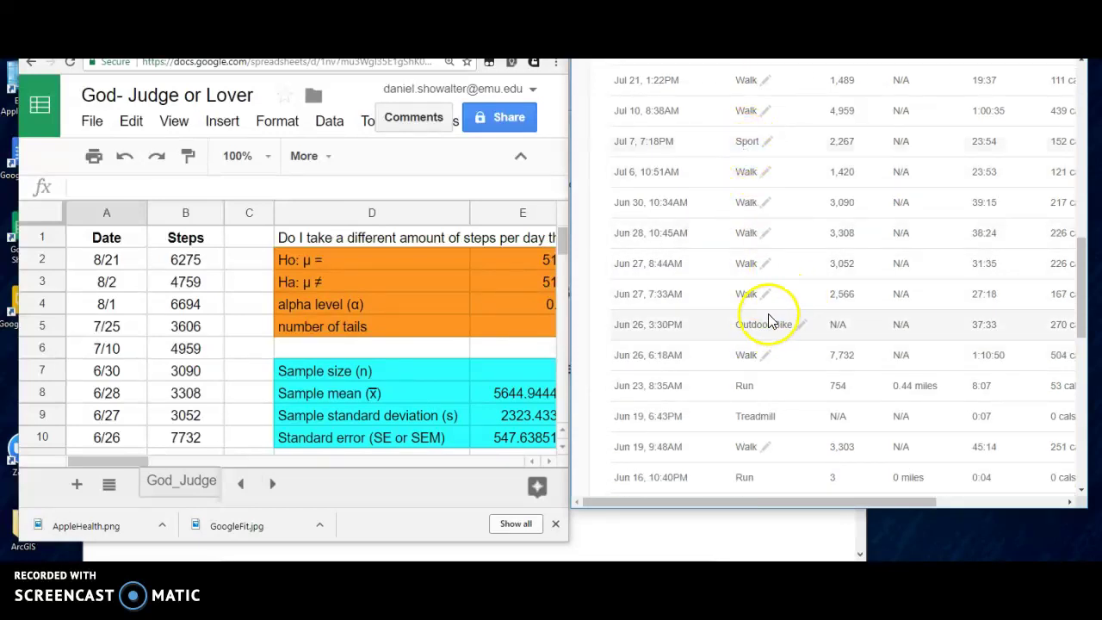
scroll(772, 321, up, 5)
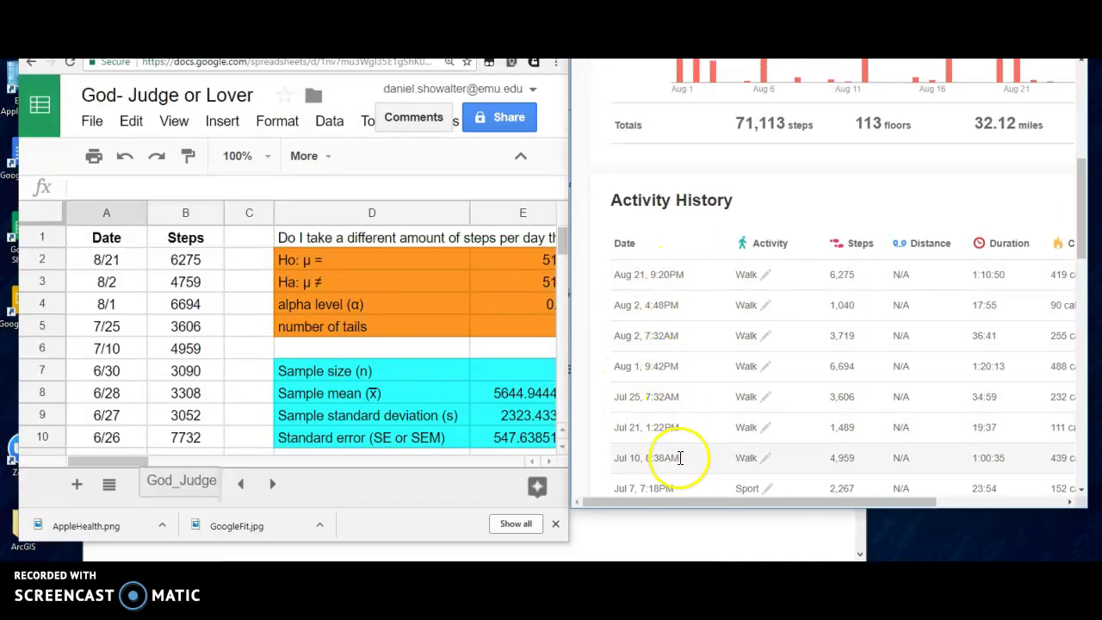
scroll(677, 452, up, 3)
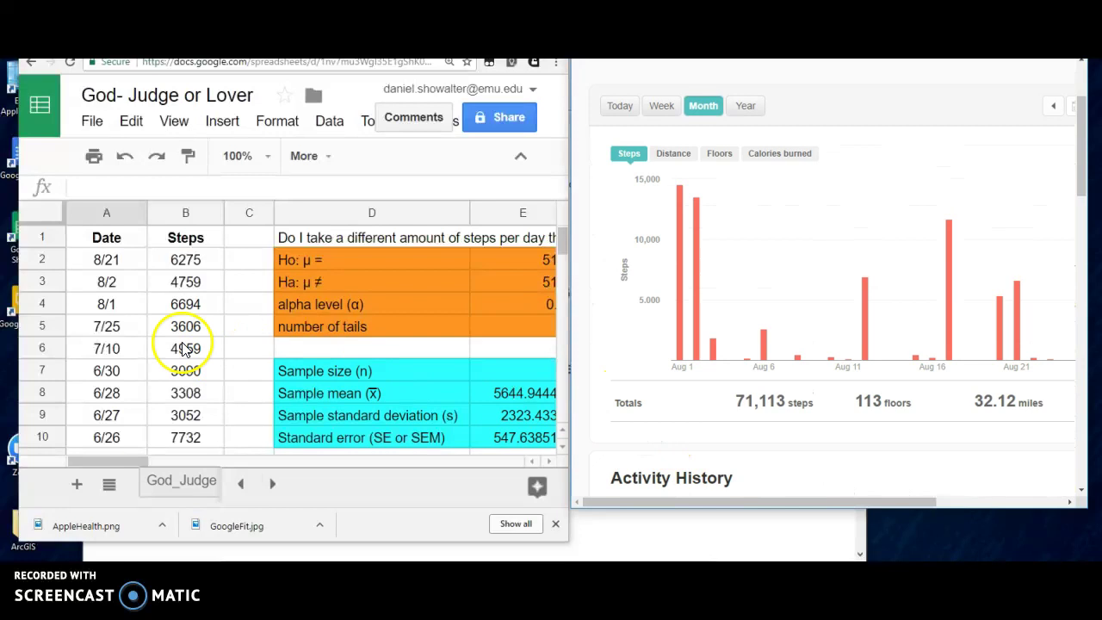
mouse_move(977, 328)
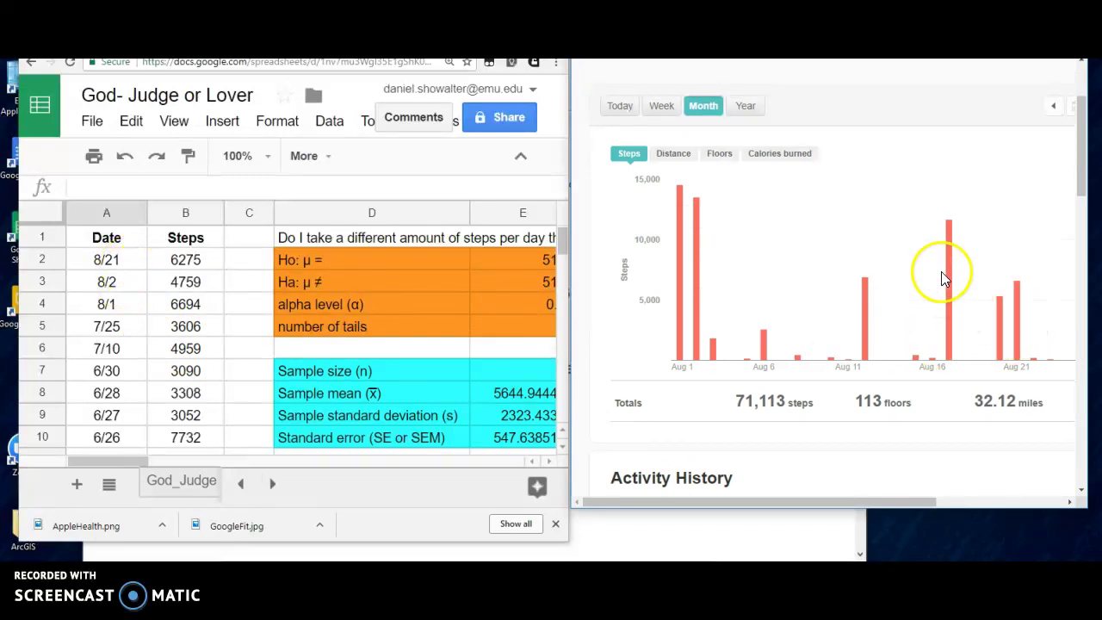
mouse_move(866, 295)
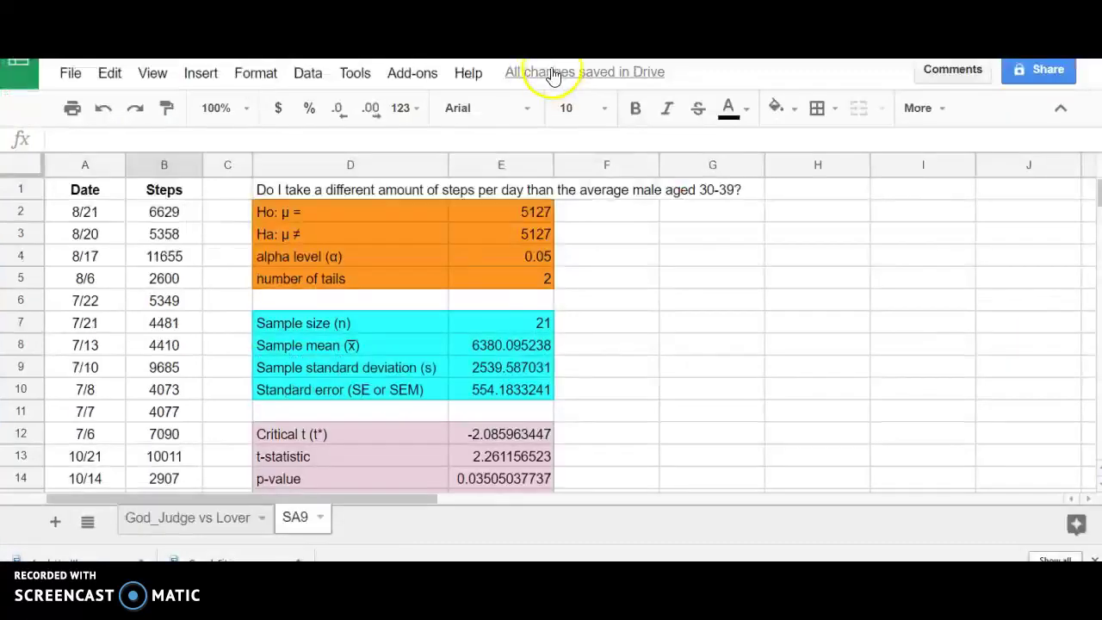
Step: Review the full list of dates and step counts alongside the t-test results on the SA9 sheet
scroll(135, 304, down, 2)
scroll(135, 304, down, 2)
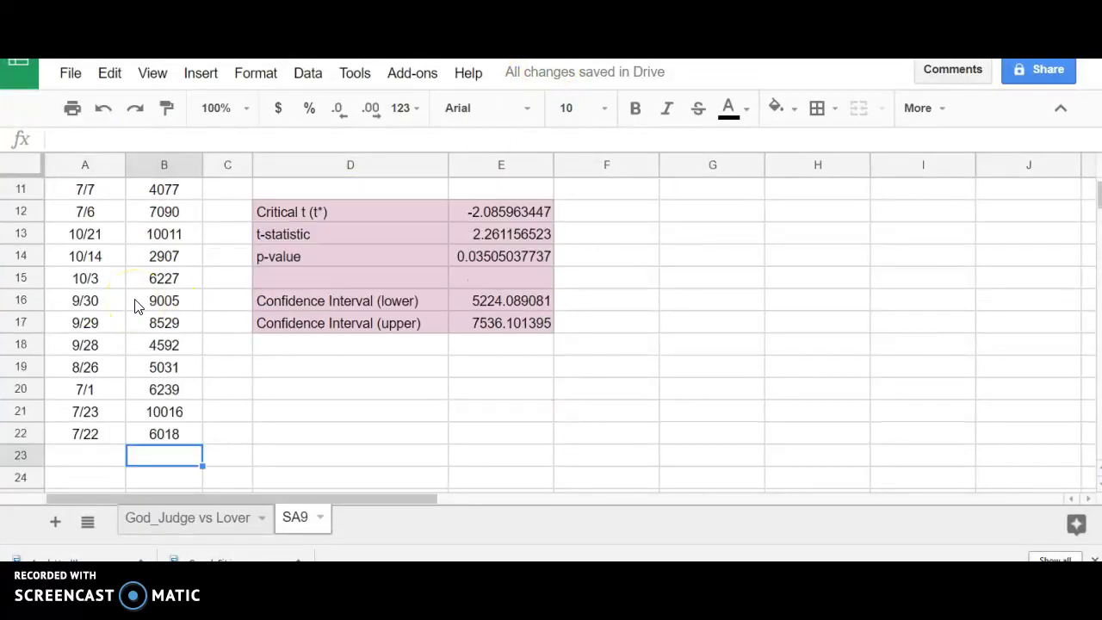
scroll(135, 303, up, 4)
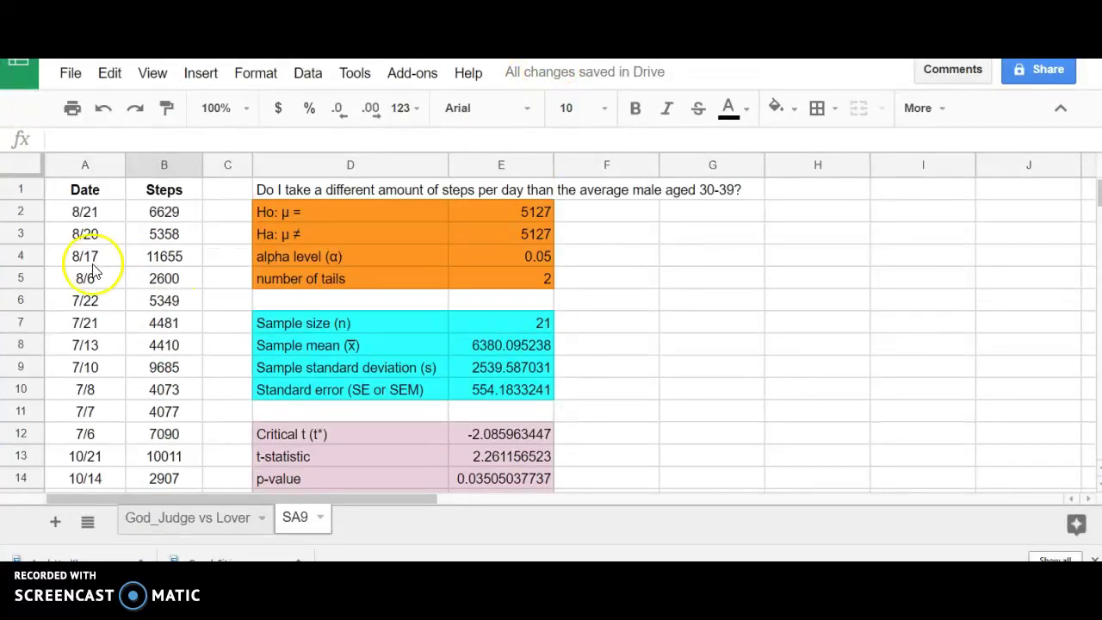
scroll(73, 256, down, 4)
scroll(103, 405, up, 4)
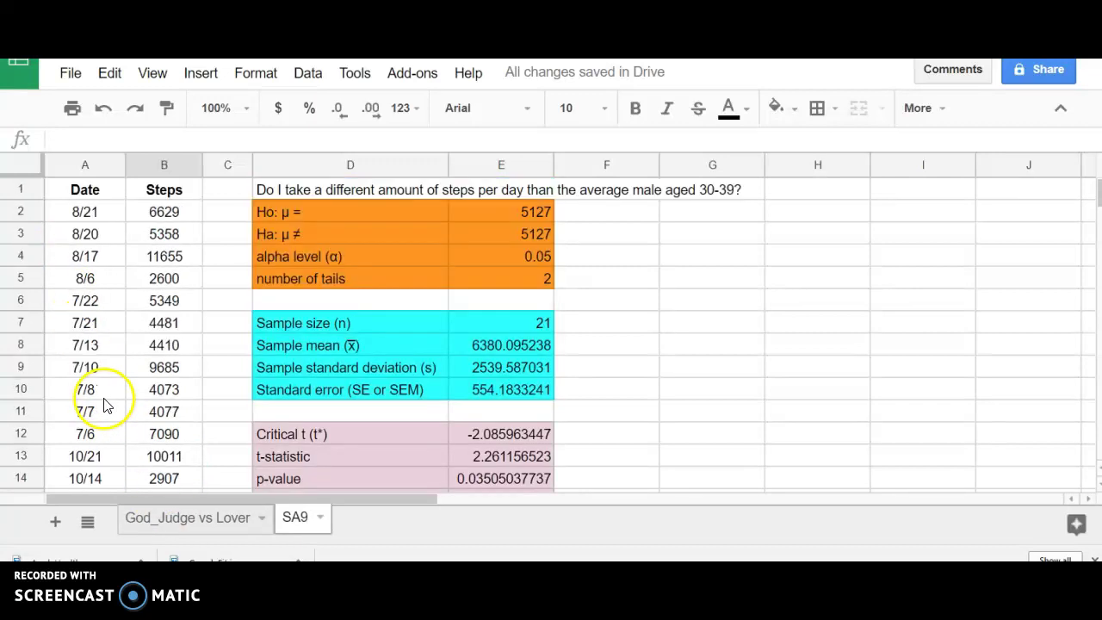
scroll(95, 390, down, 3)
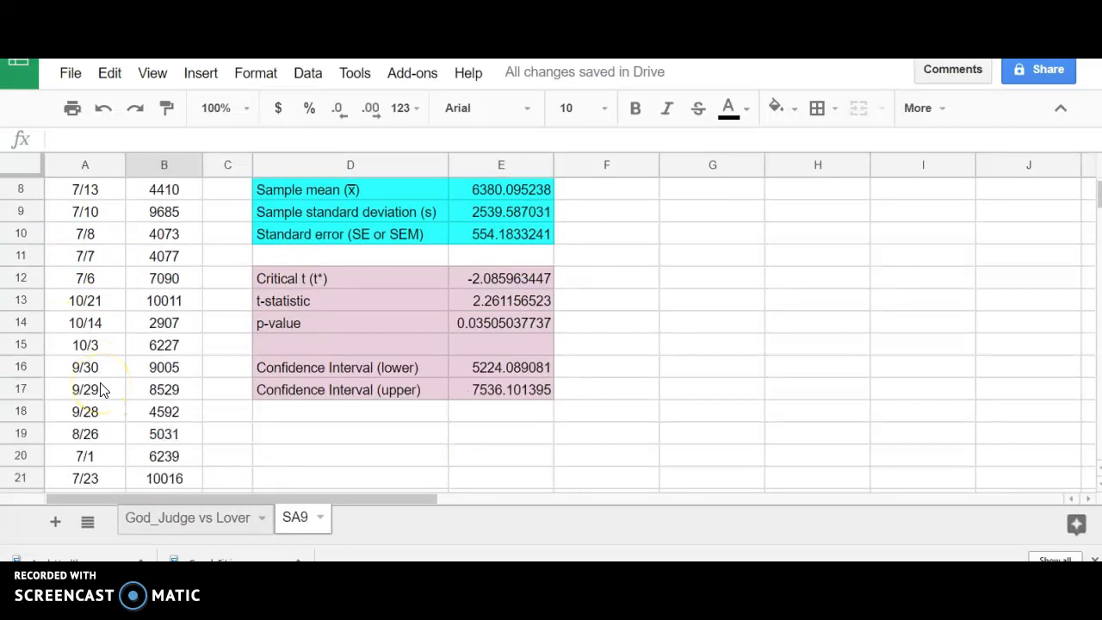
scroll(101, 391, up, 3)
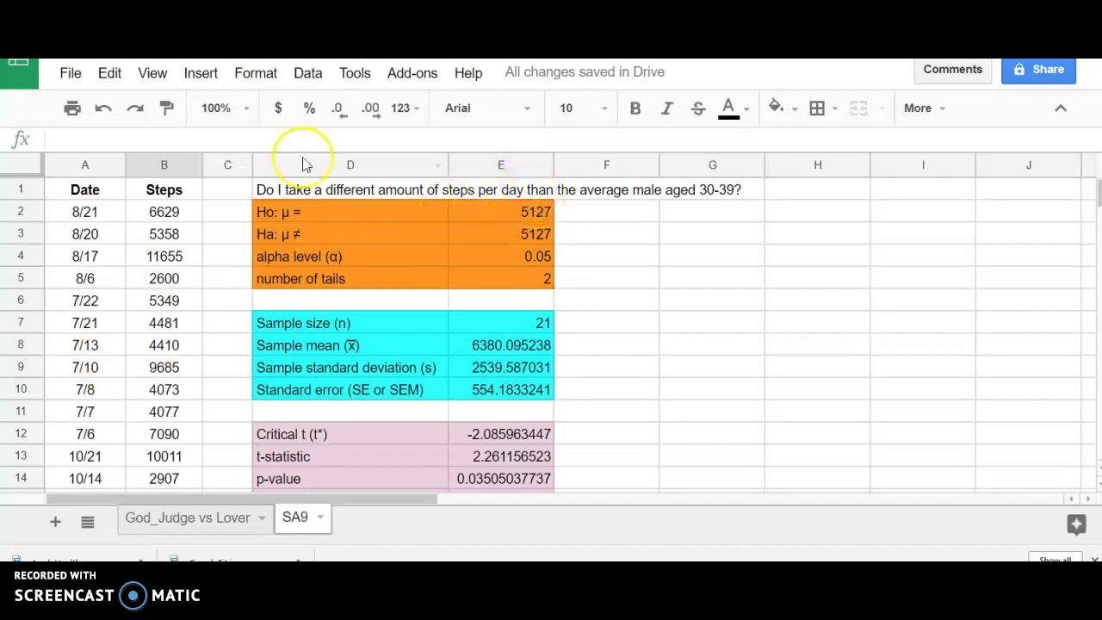
Step: Insert a chart of the Steps column and make it a histogram
click(165, 166)
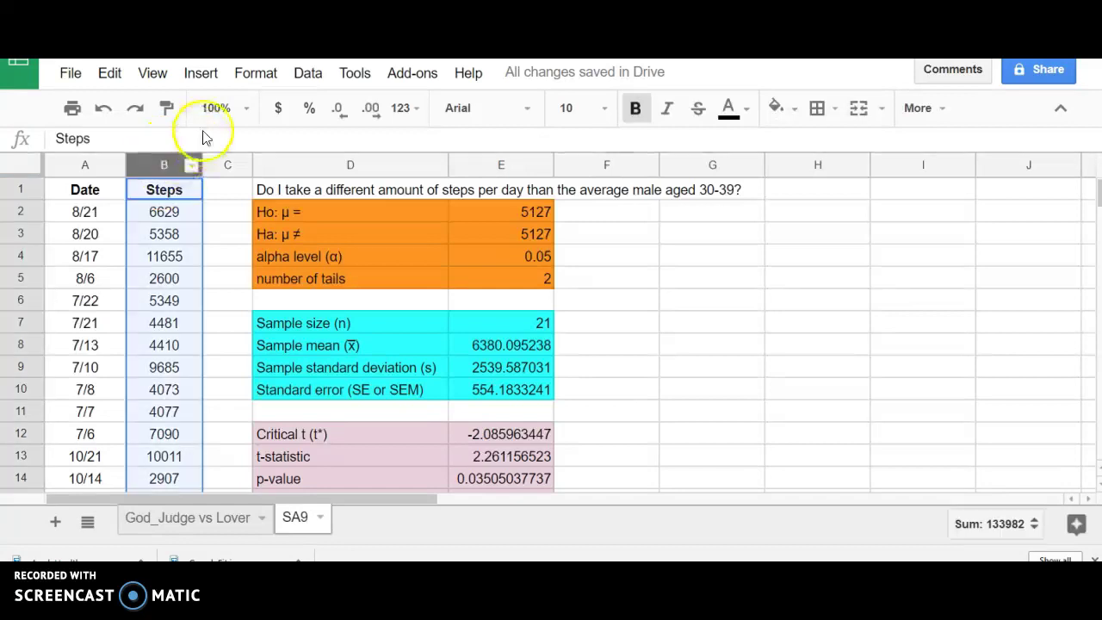
click(200, 74)
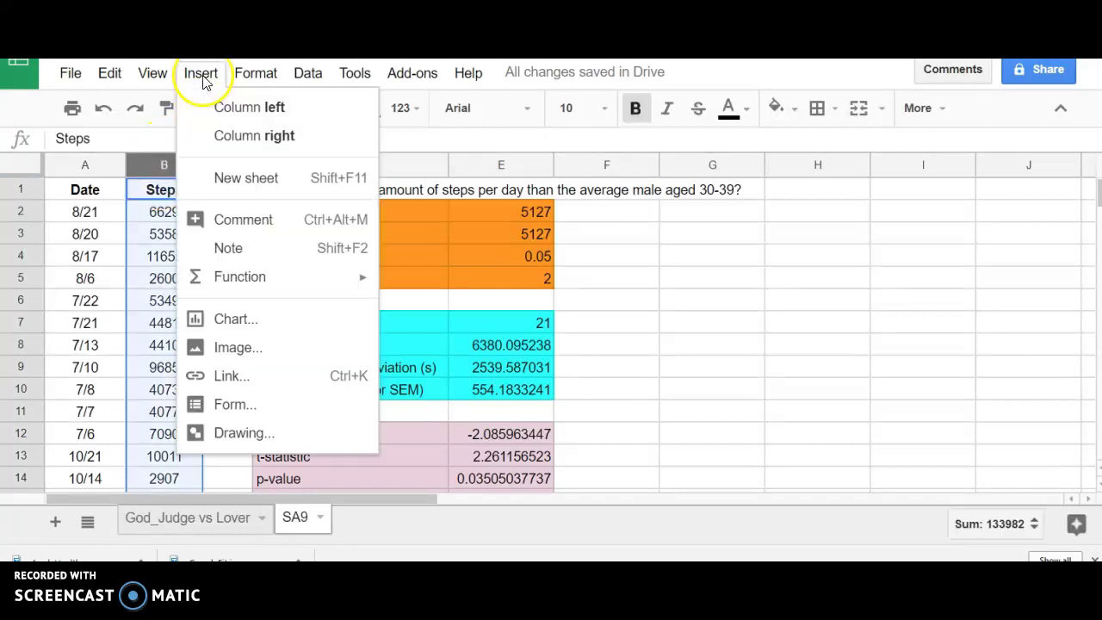
click(266, 321)
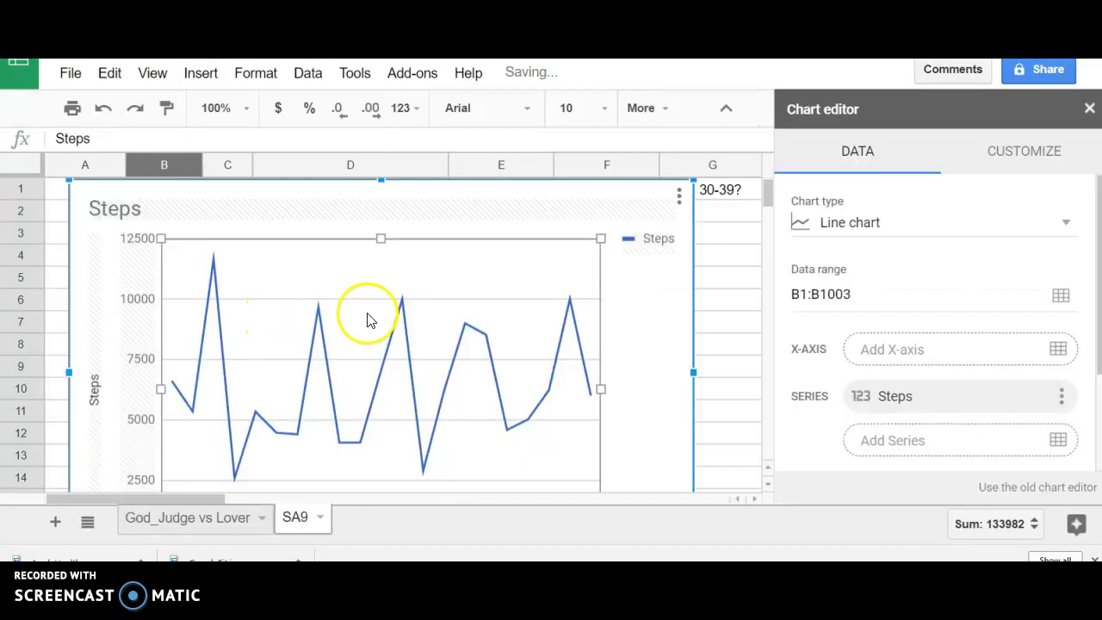
click(984, 227)
click(990, 302)
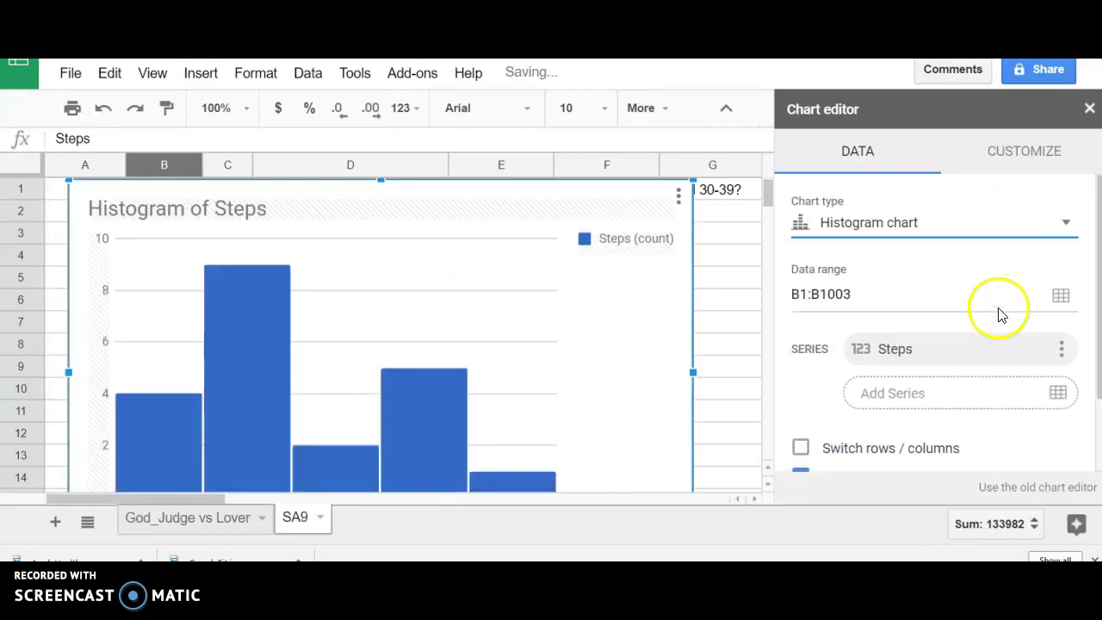
Step: Try histogram bucket sizes of 2 and 5
click(1023, 152)
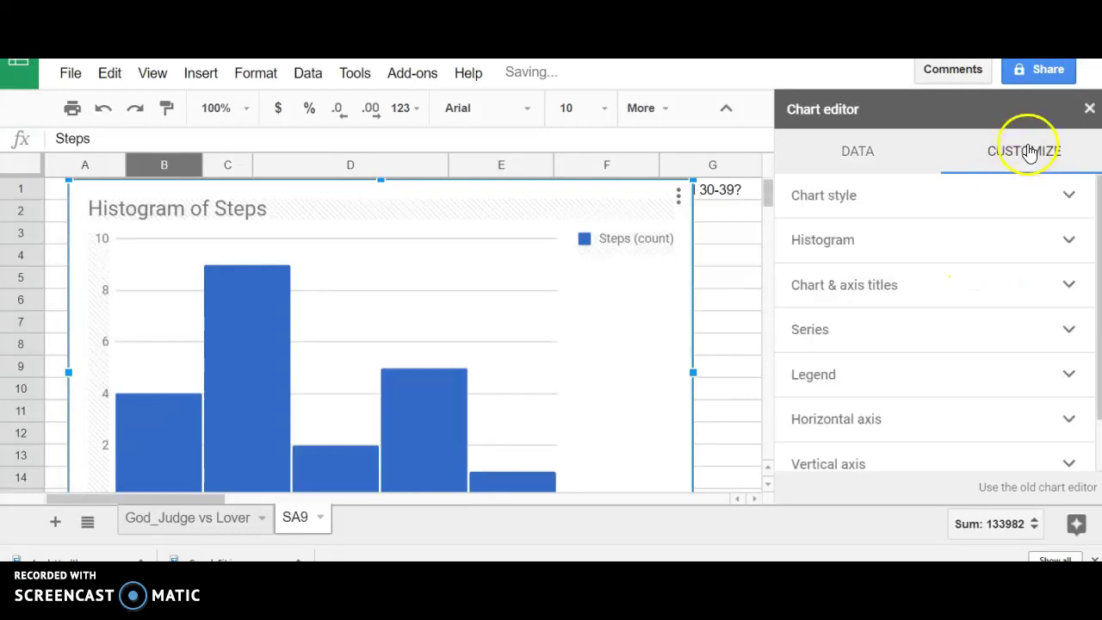
click(902, 240)
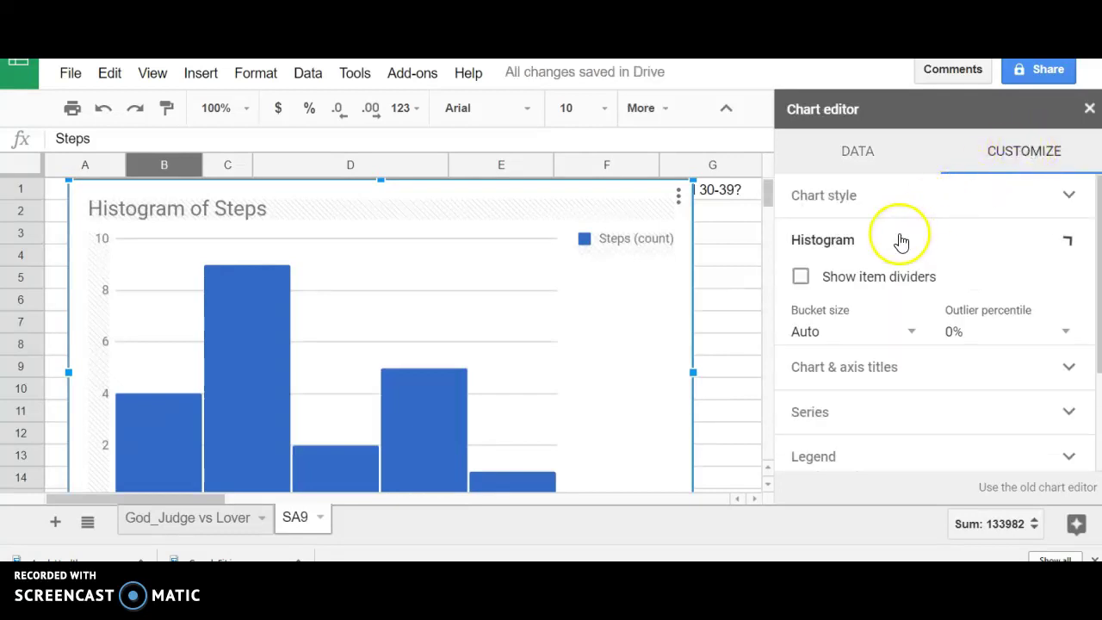
click(849, 331)
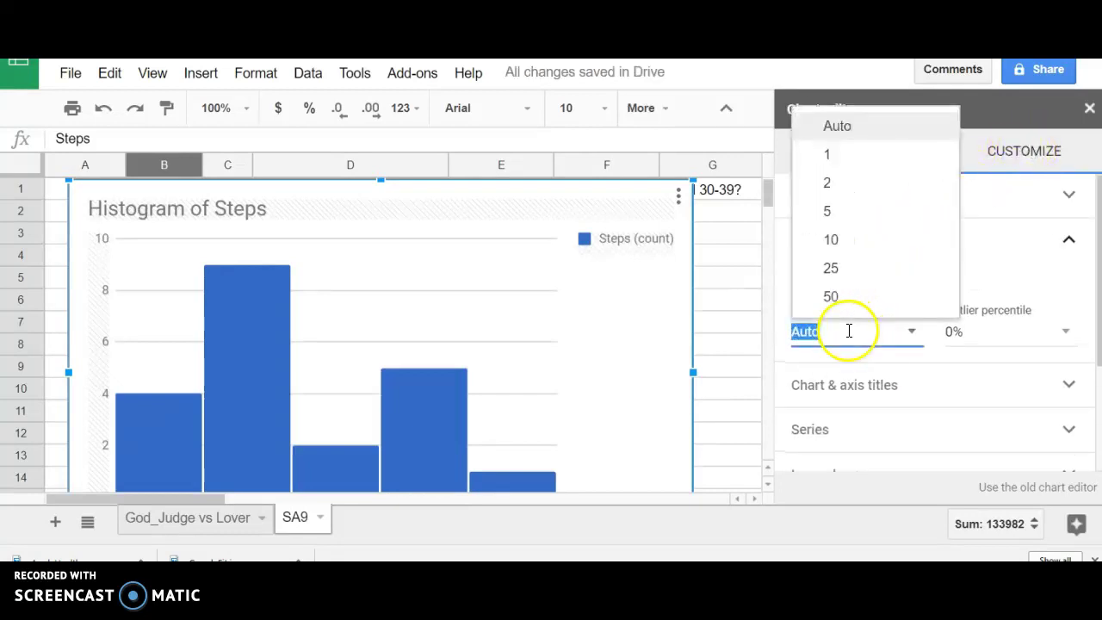
click(857, 194)
click(856, 241)
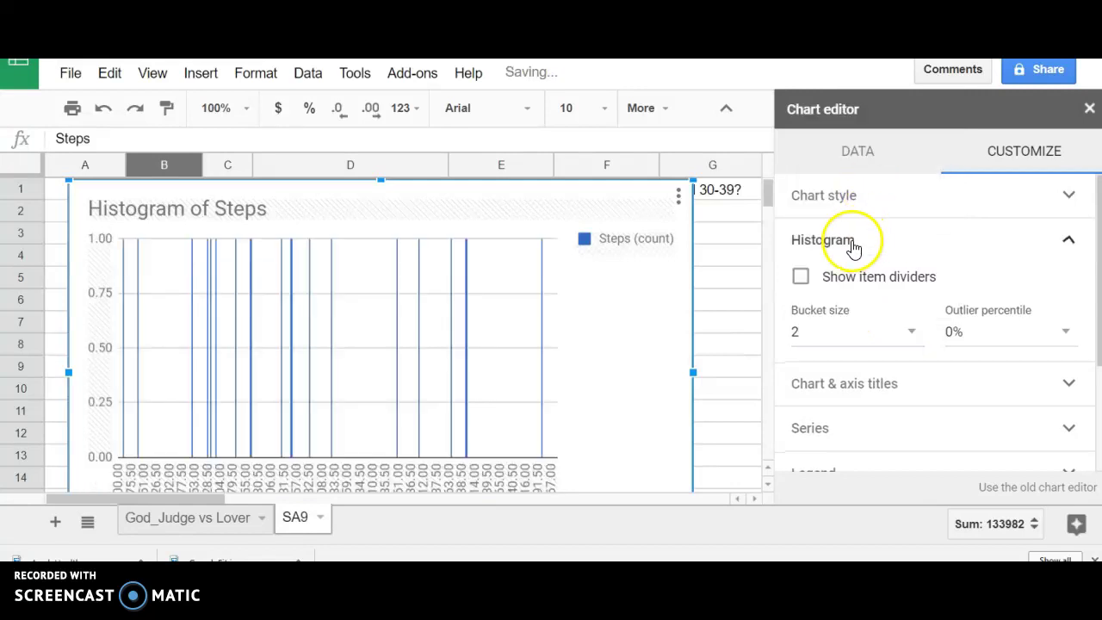
click(901, 242)
click(814, 329)
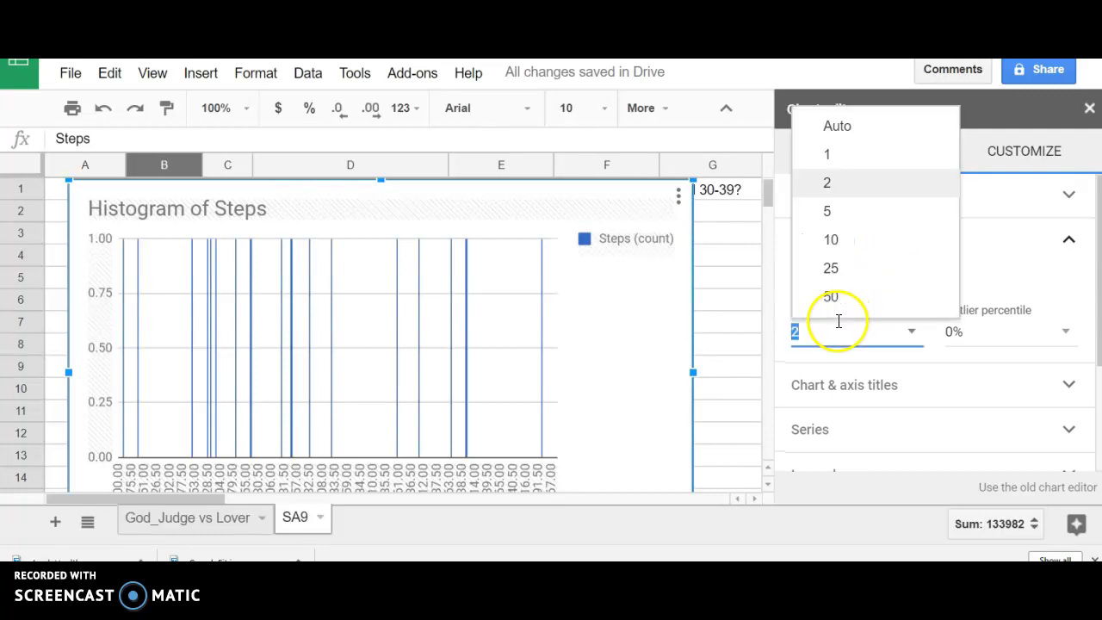
click(866, 215)
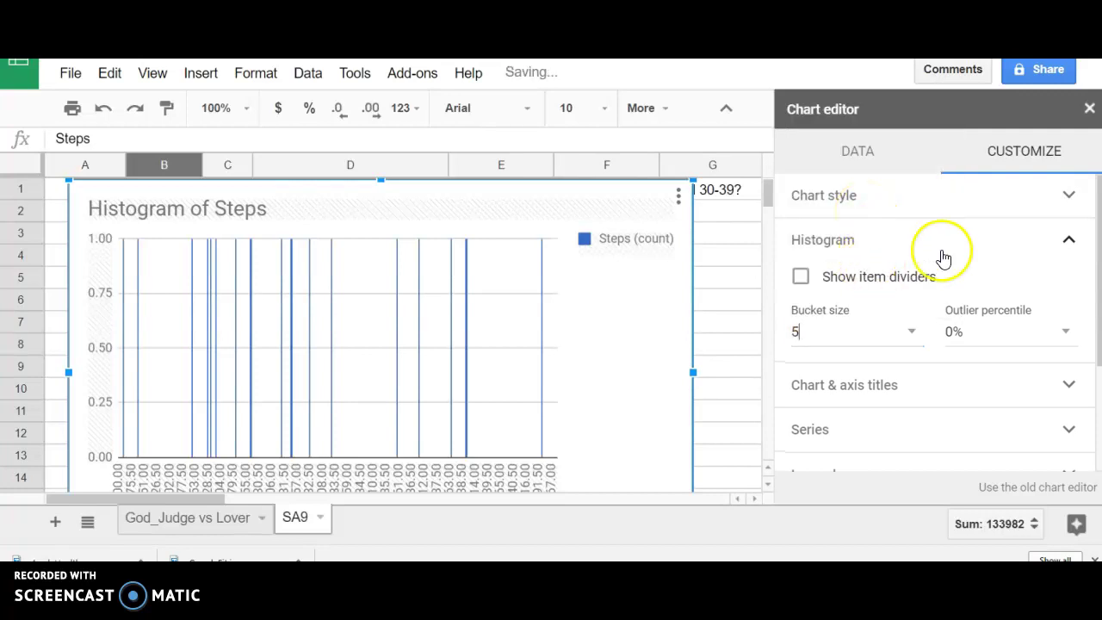
click(1002, 239)
click(910, 251)
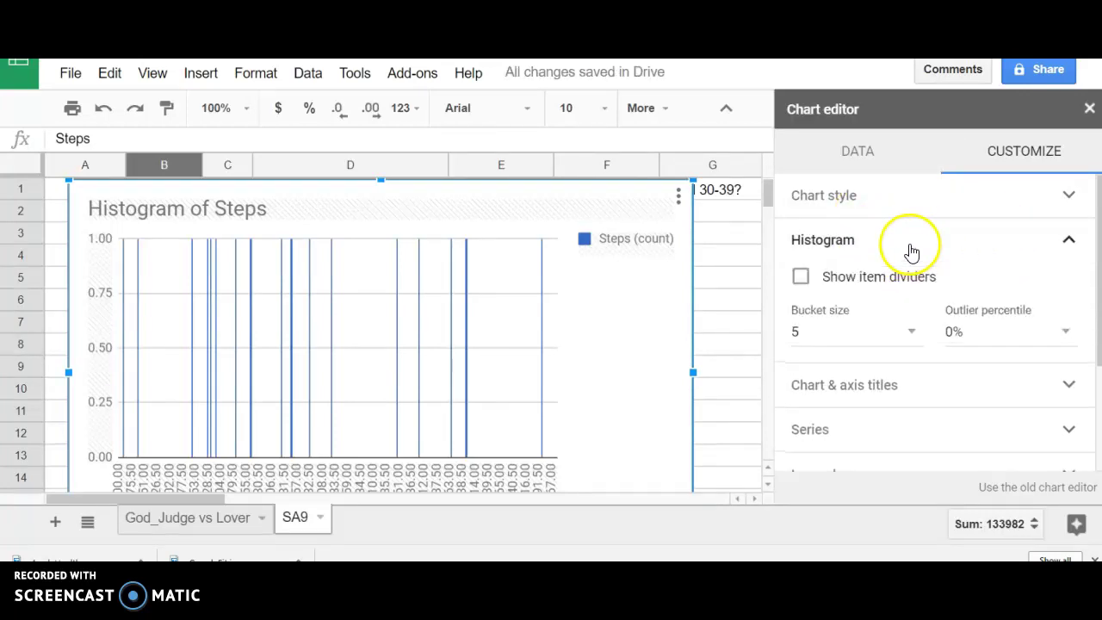
Step: Try larger bucket sizes of 10 and 25 for the Steps histogram
click(859, 324)
click(861, 246)
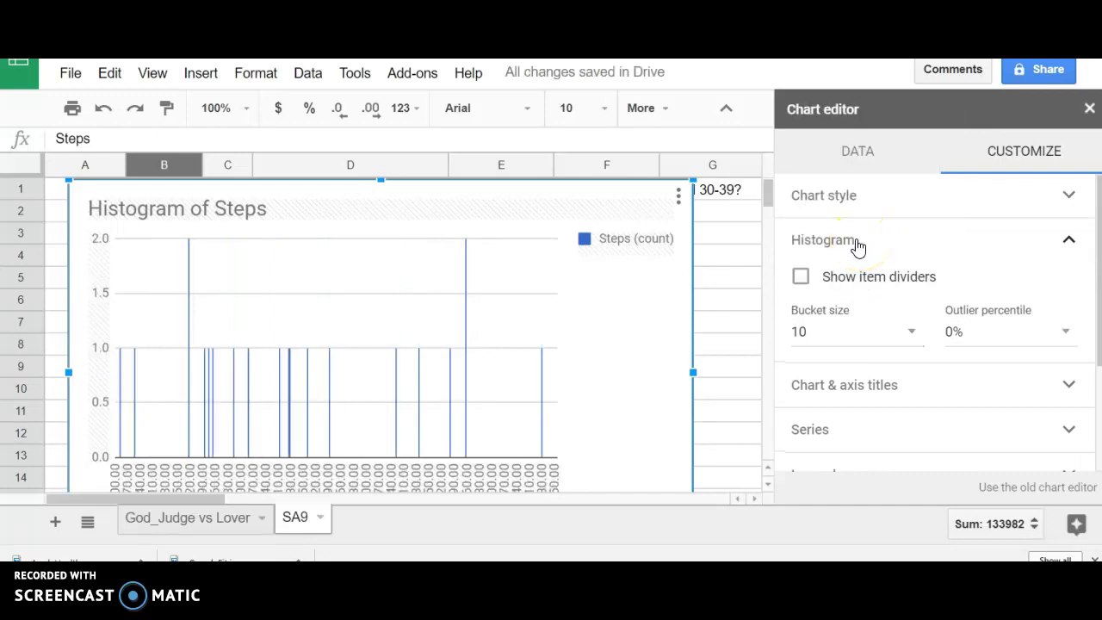
click(975, 250)
click(976, 249)
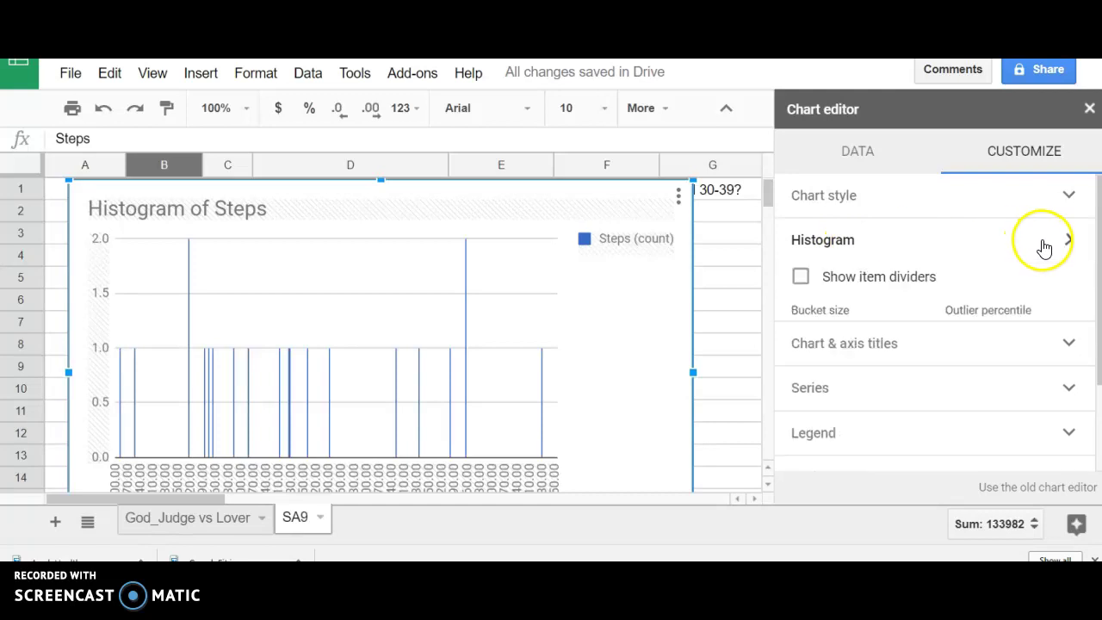
click(841, 327)
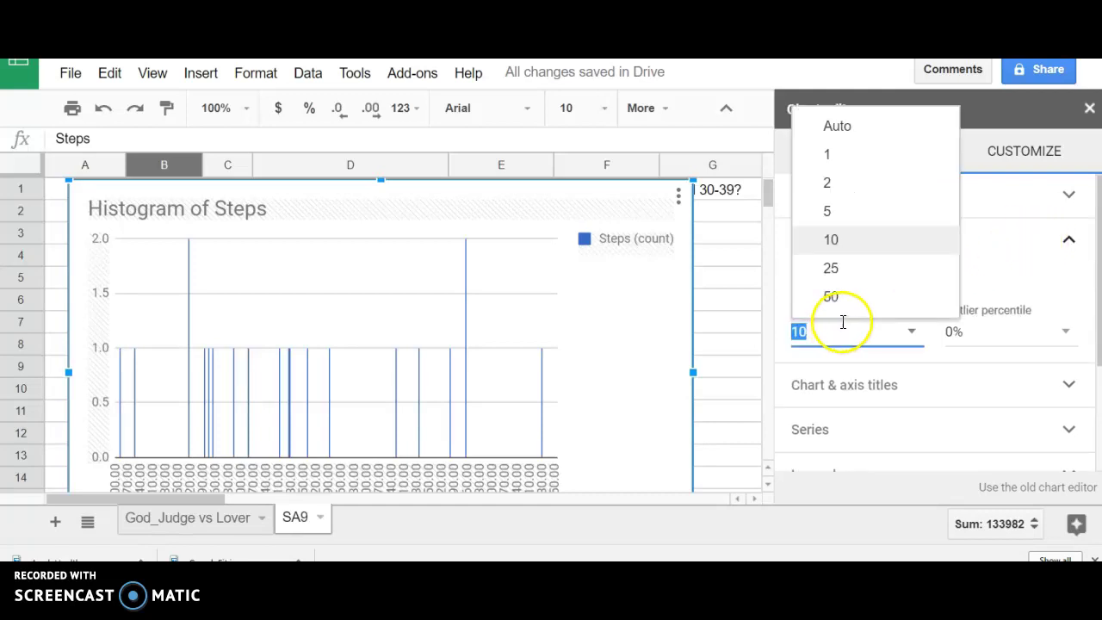
click(855, 270)
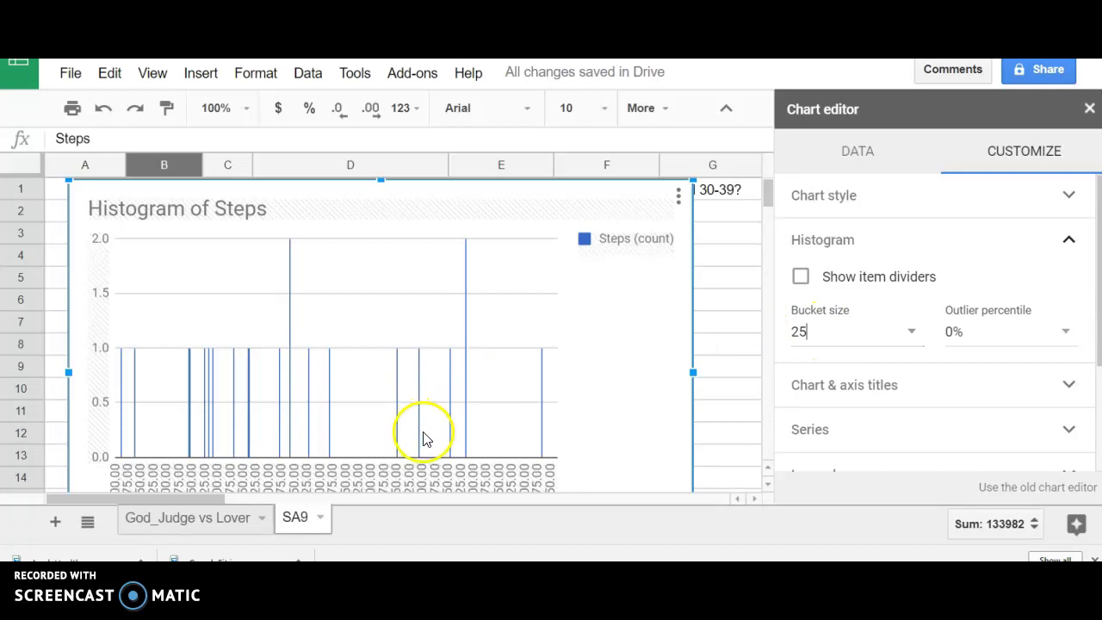
Step: Try custom bucket sizes of 500 and 800 for the Steps histogram
drag(814, 325, 777, 337)
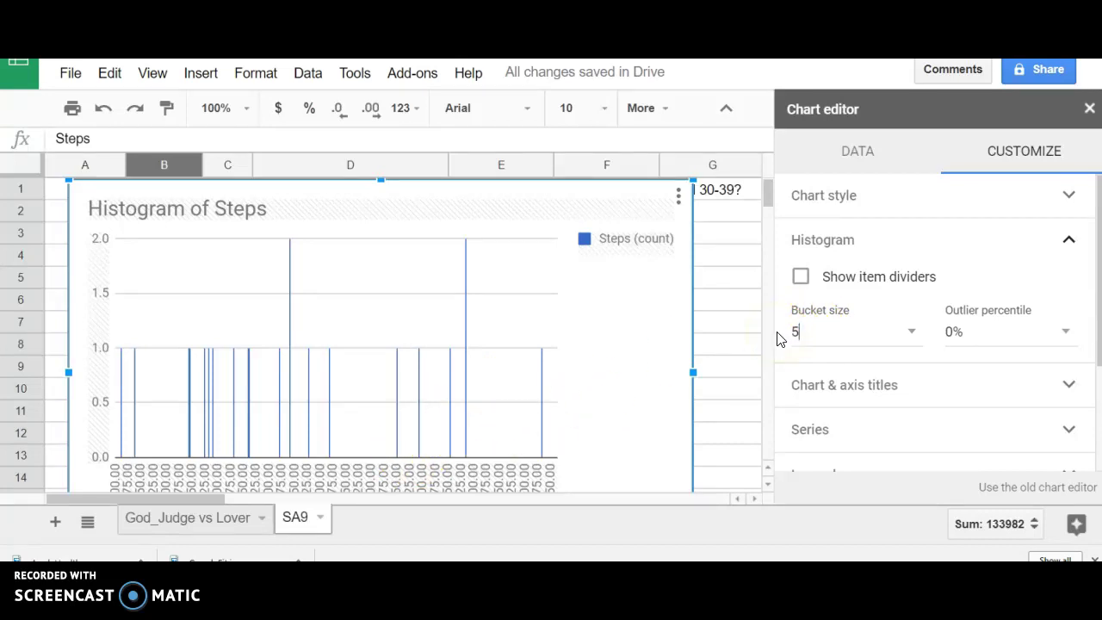
key(Return)
click(787, 332)
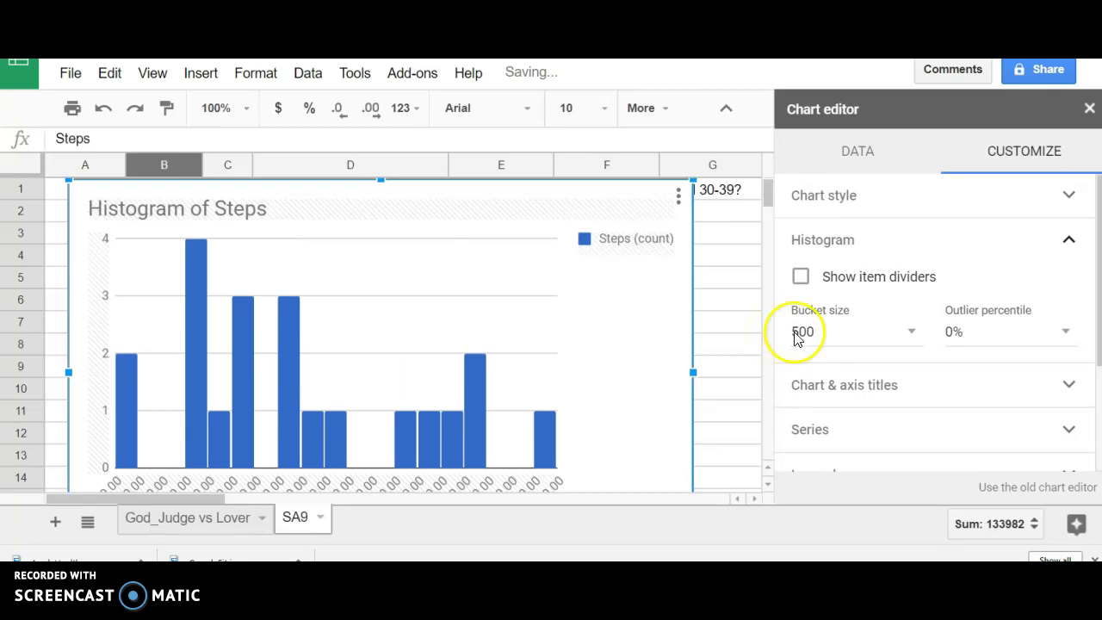
click(794, 332)
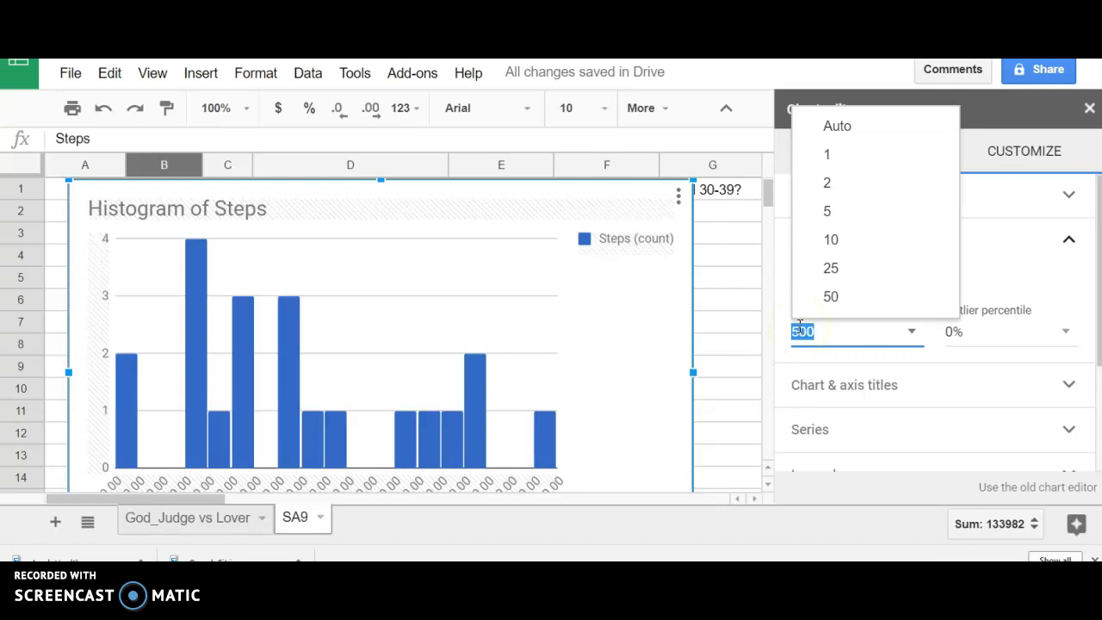
text(80)
key(Return)
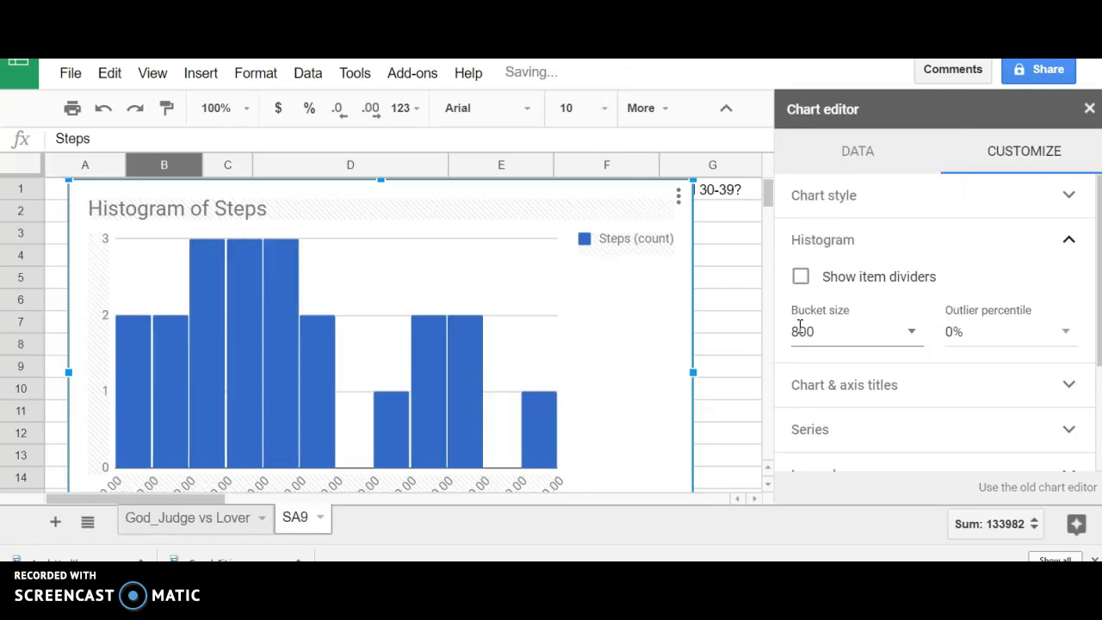
Step: Set the histogram's bucket size to 1000 and close the chart editor
click(805, 331)
click(784, 336)
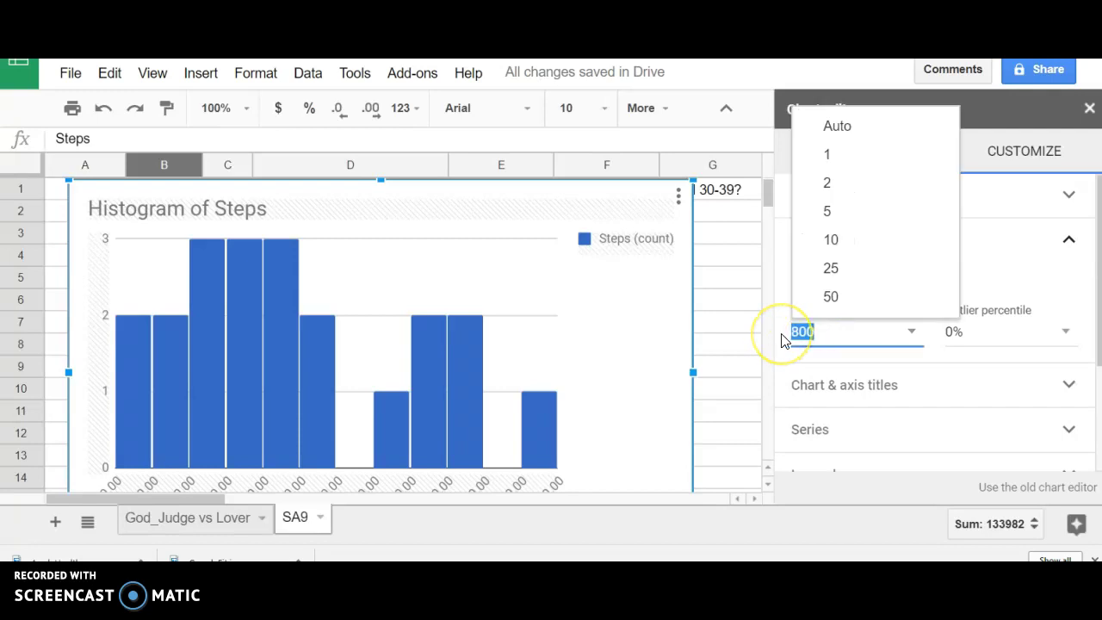
text(1000)
key(Return)
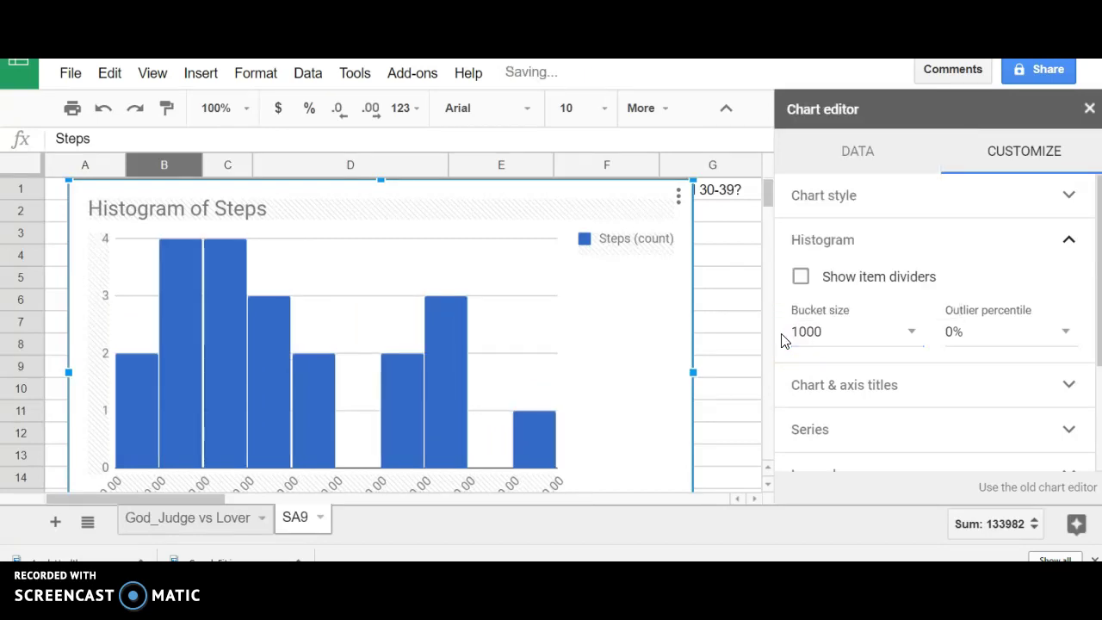
click(1090, 109)
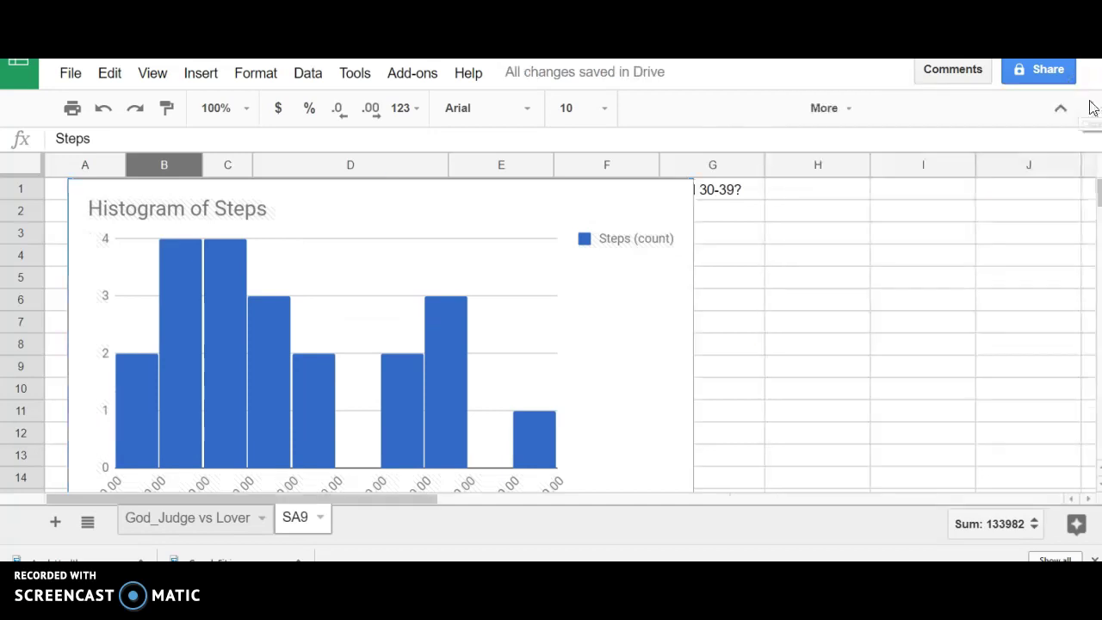
Step: Move the histogram off the Date and Steps columns so that it starts at about column C
click(629, 248)
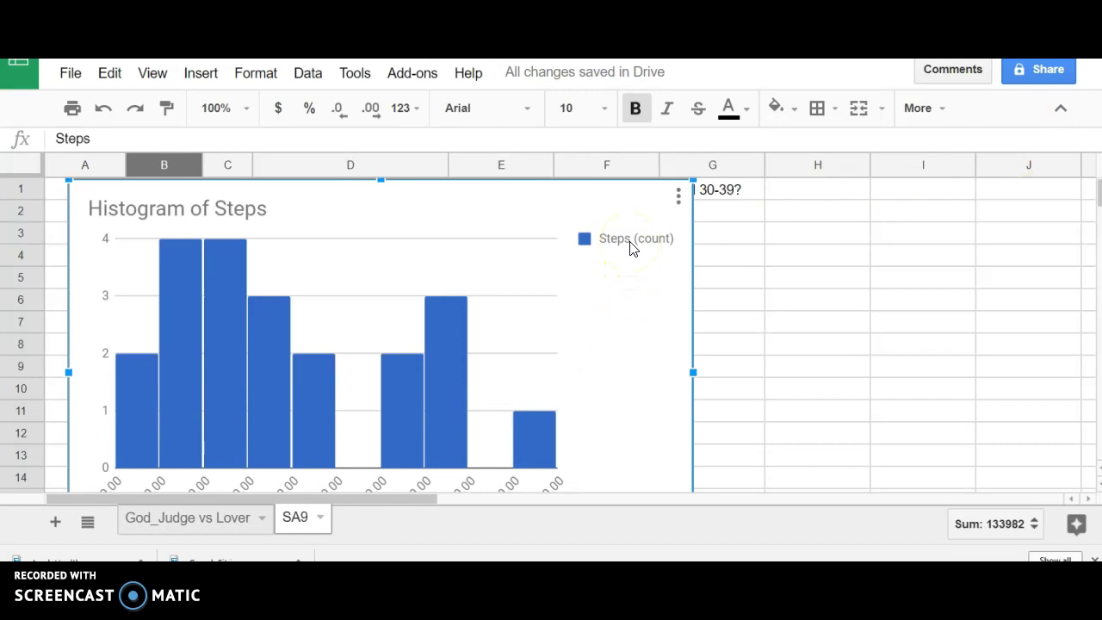
drag(645, 312, 807, 343)
scroll(807, 344, down, 2)
scroll(800, 336, up, 1)
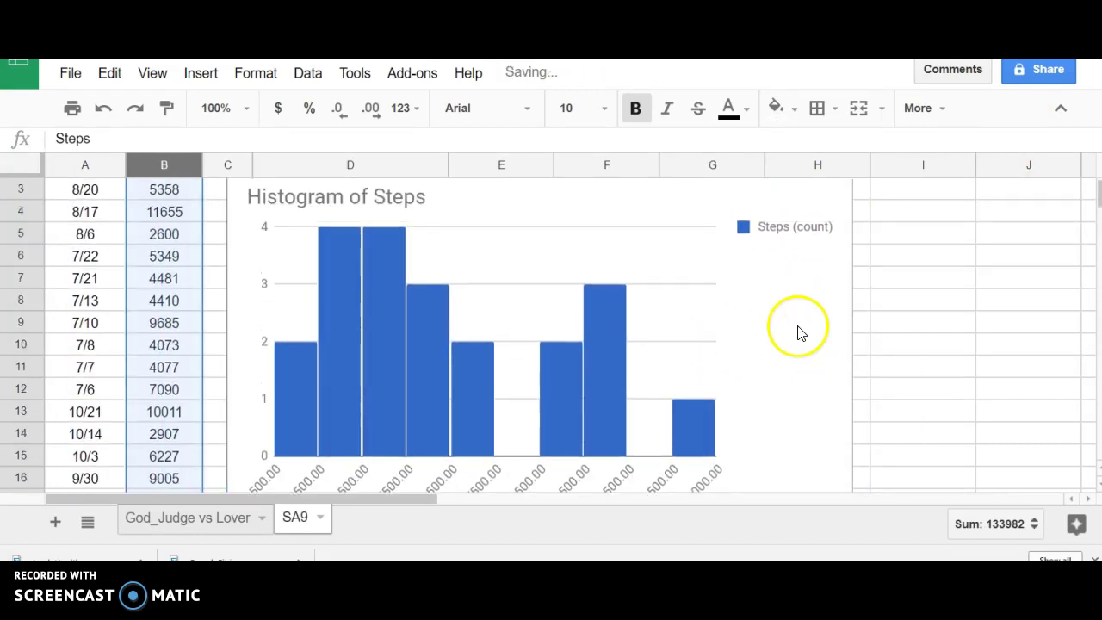
Step: Shrink the histogram and place it beside the t-test tables, over about columns F to J from row 2 to row 13
scroll(787, 317, down, 3)
click(788, 319)
drag(851, 441, 632, 303)
drag(602, 249, 1004, 393)
scroll(999, 389, up, 3)
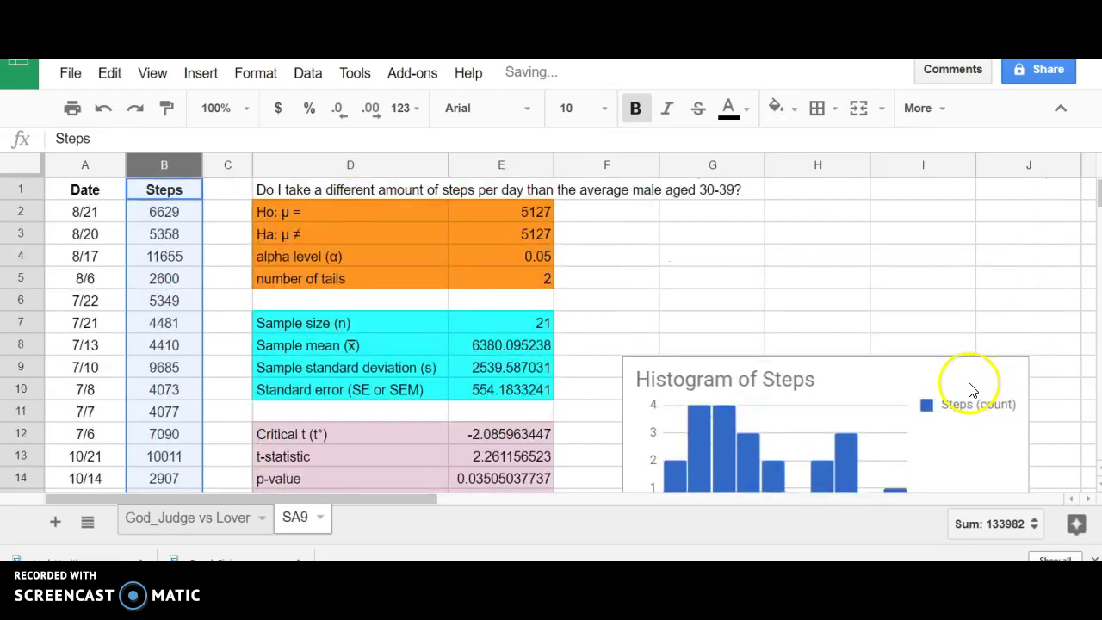
drag(865, 371, 849, 229)
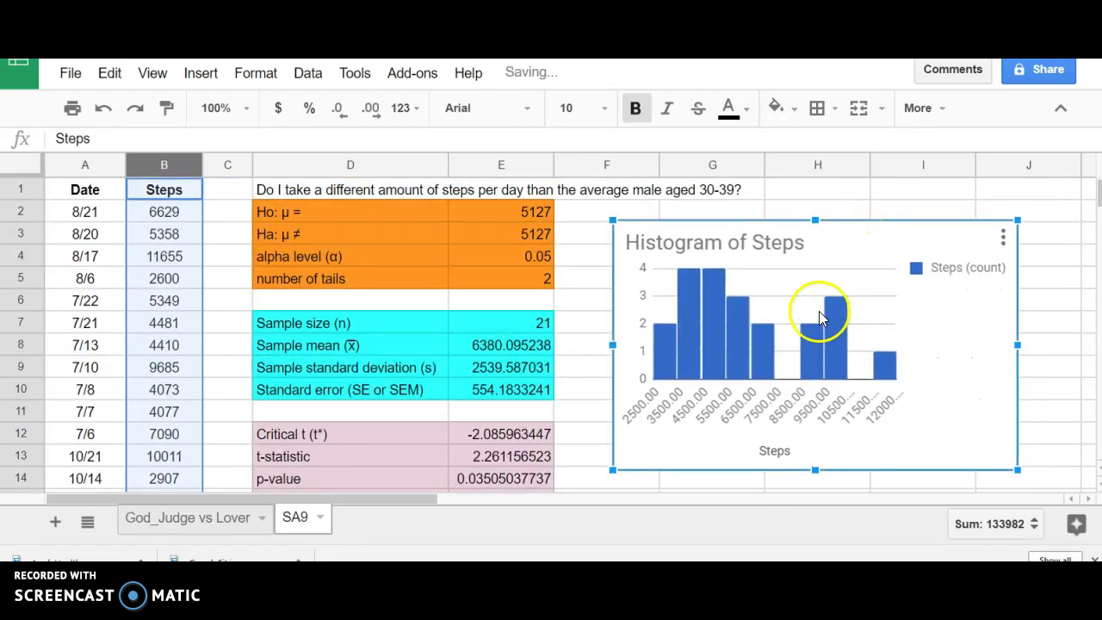
Step: Inspect the ranges and counts of the histogram's bars to judge the shape of the Steps distribution
mouse_move(700, 365)
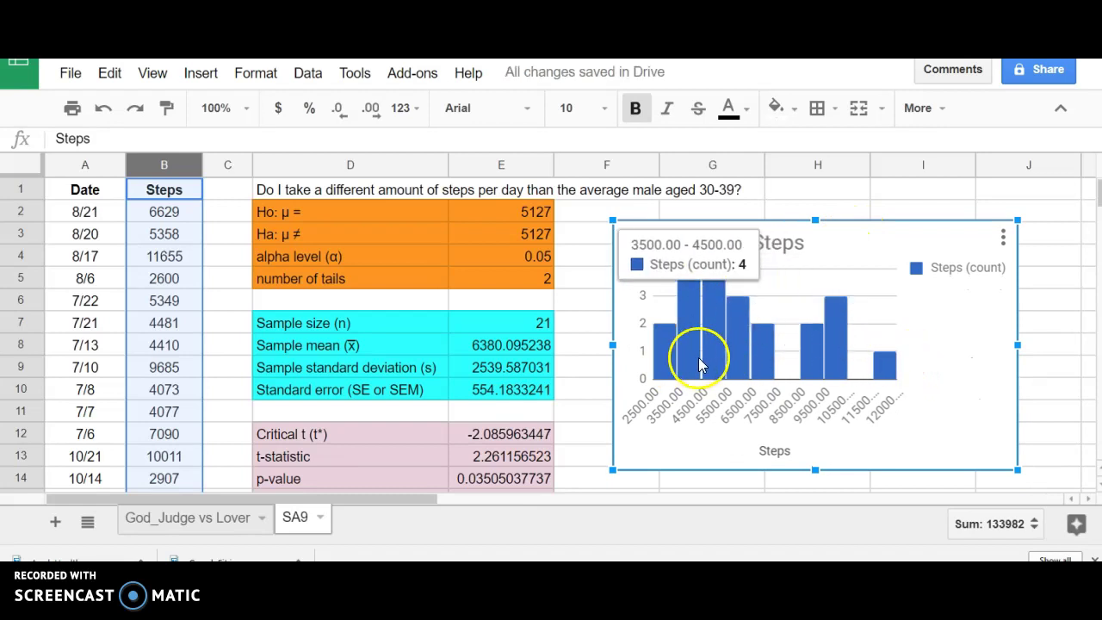
mouse_move(831, 365)
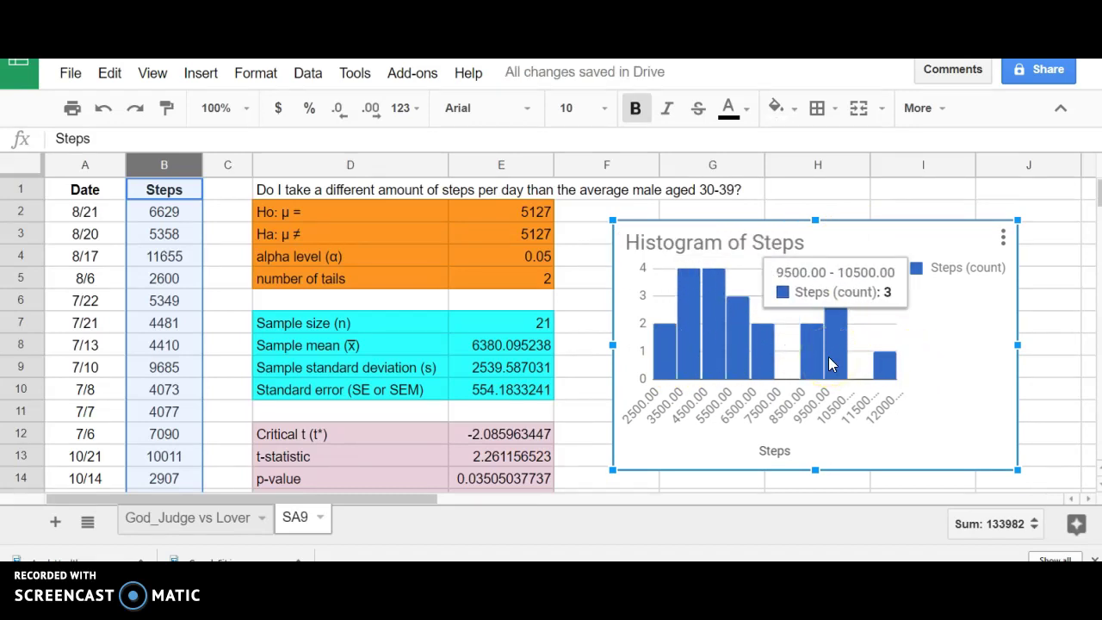
mouse_move(773, 370)
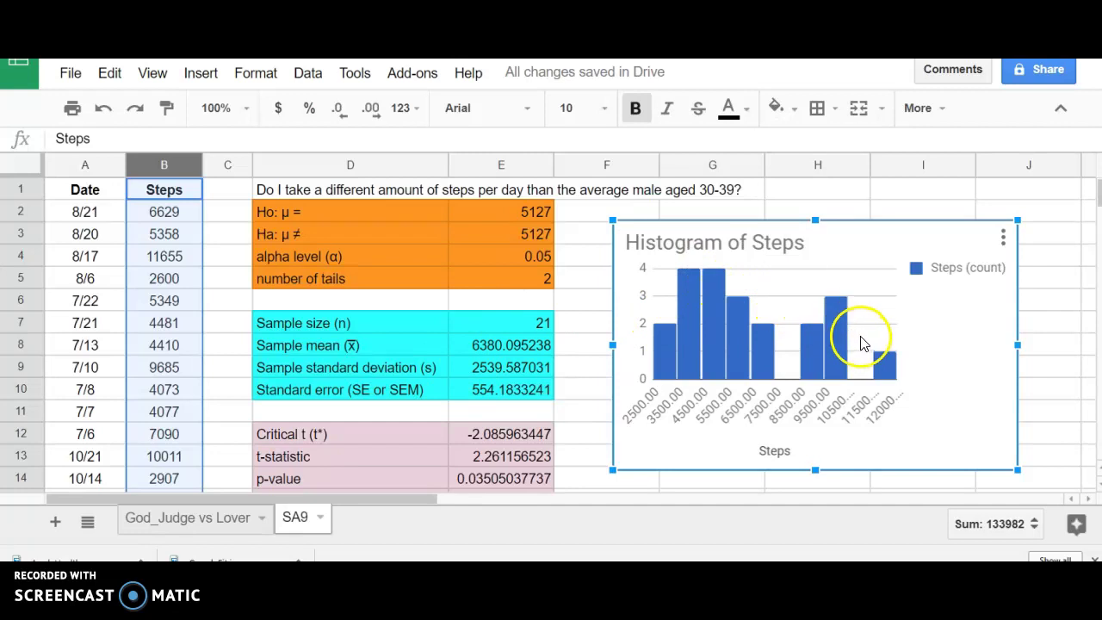
mouse_move(719, 331)
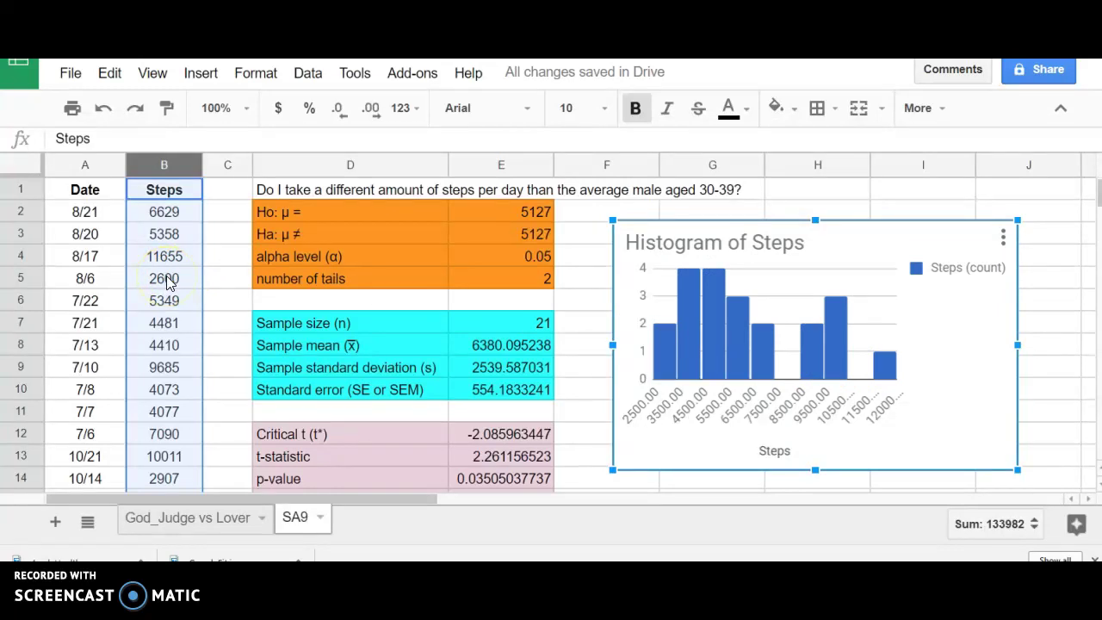
Step: Start a comment on cell F2 reading "My distribution isn't that close to Normal -- quite a bit of a right skew"
scroll(167, 277, down, 5)
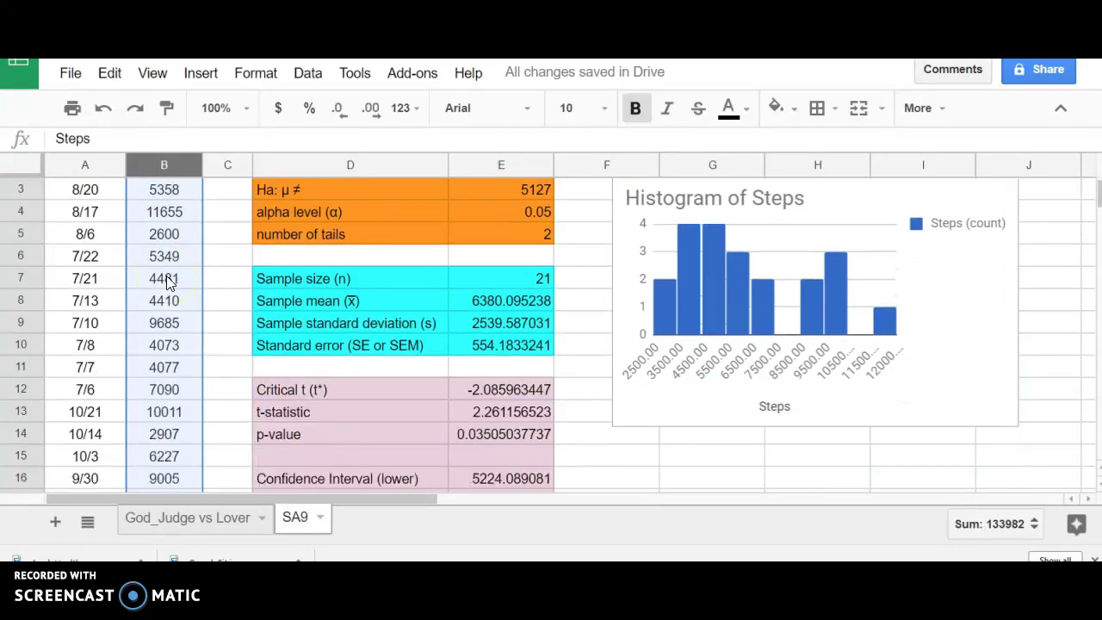
scroll(167, 280, up, 5)
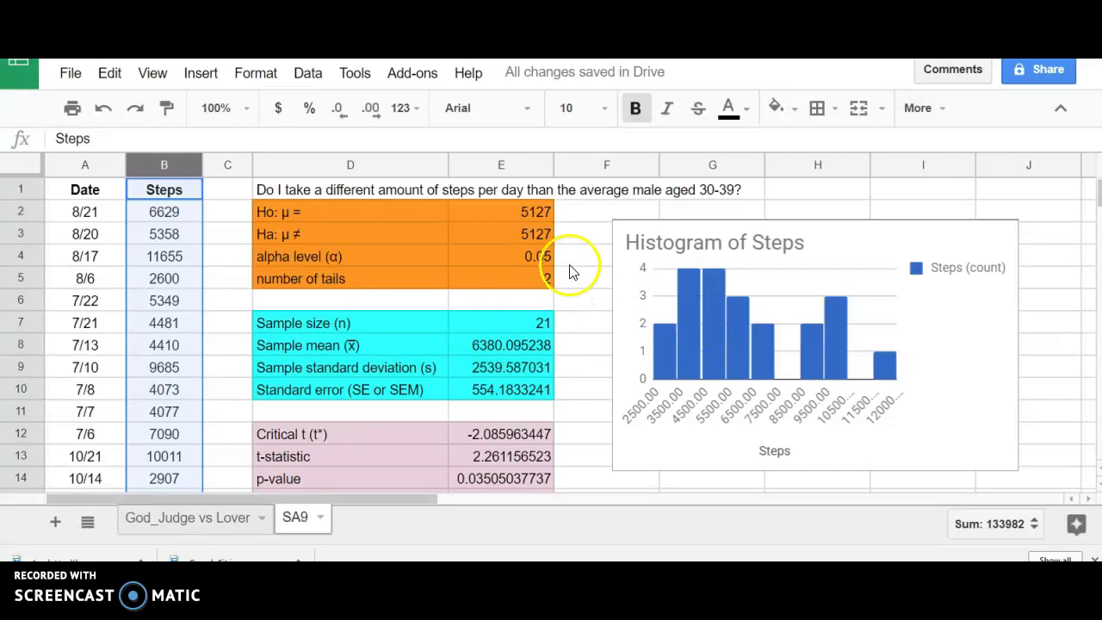
click(637, 213)
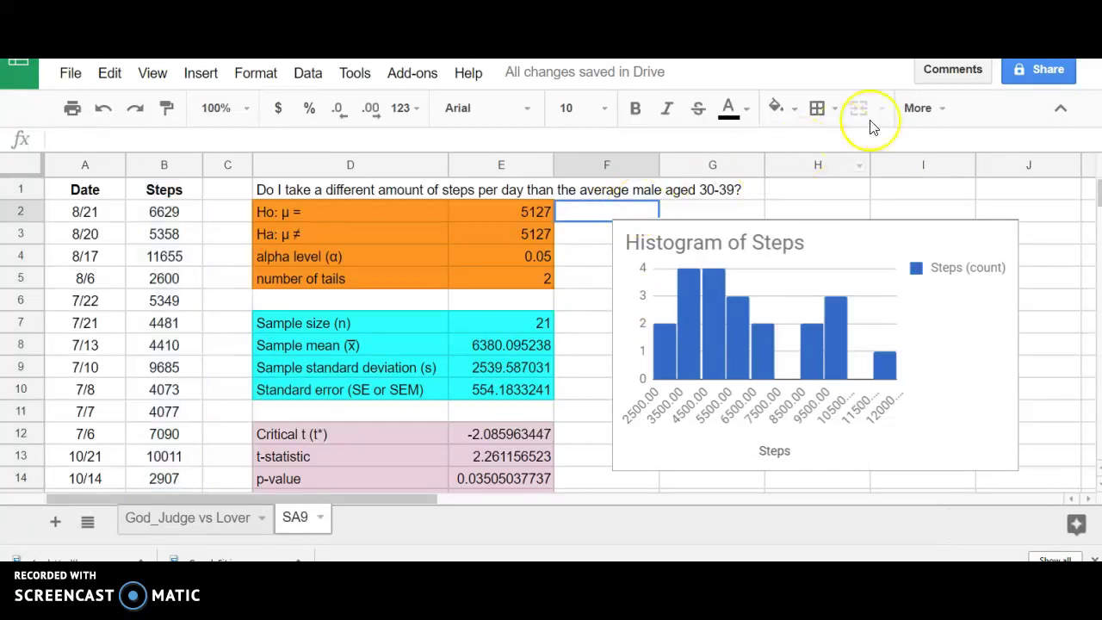
click(943, 76)
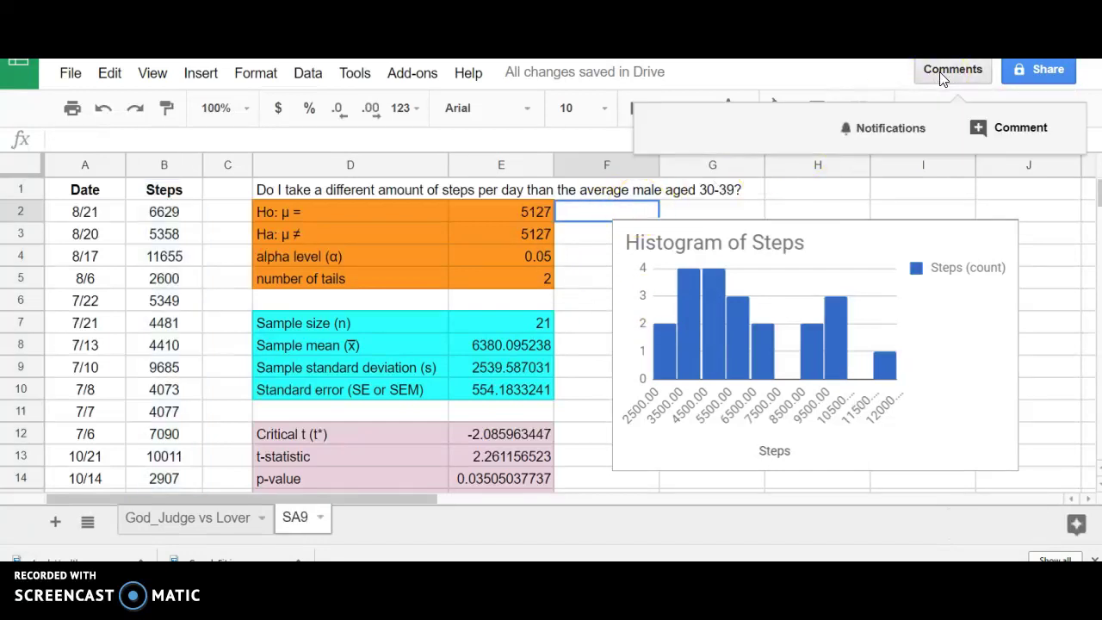
click(990, 135)
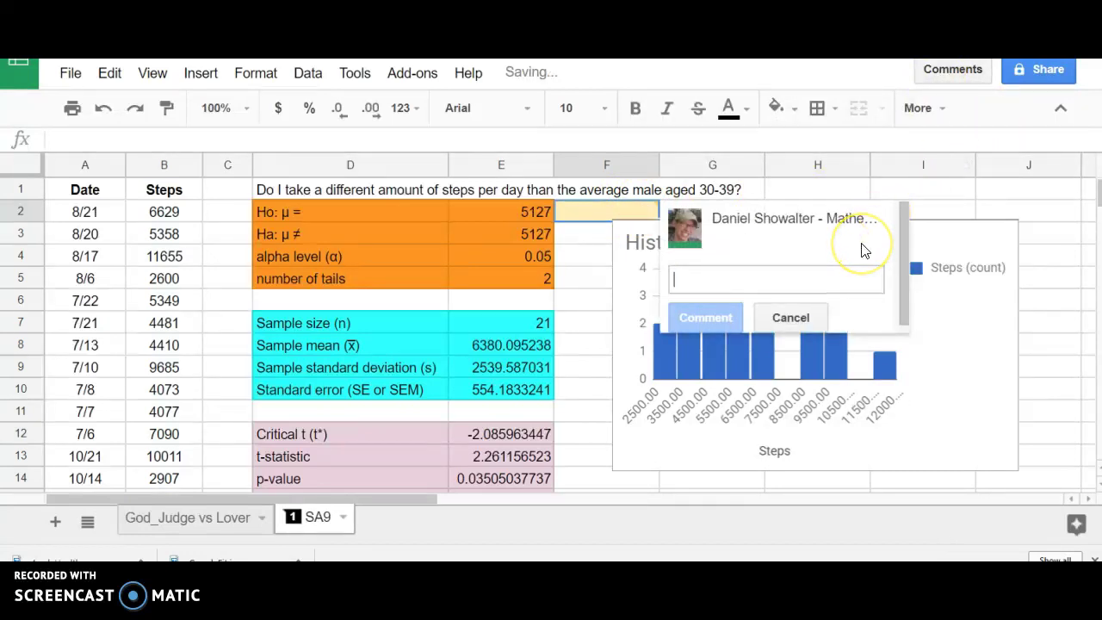
text(My distribution isn't that cl)
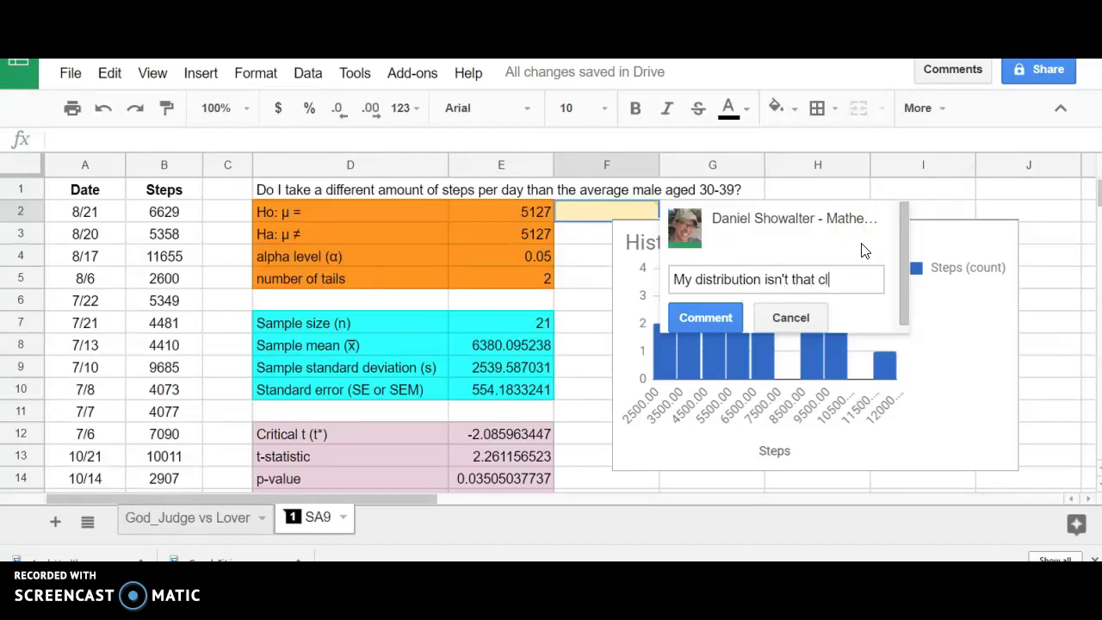
text(ormal,)
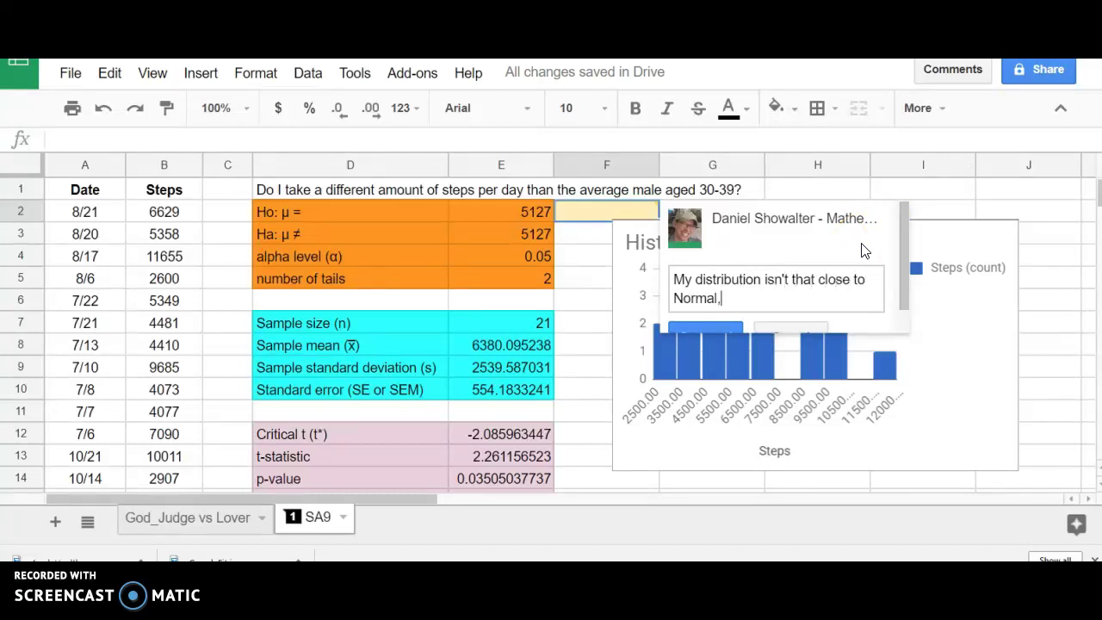
key(BackSpace)
key(BackSpace)
key(BackSpace)
key(BackSpace)
key(BackSpace)
key(BackSpace)
text(-- quite a bit of a)
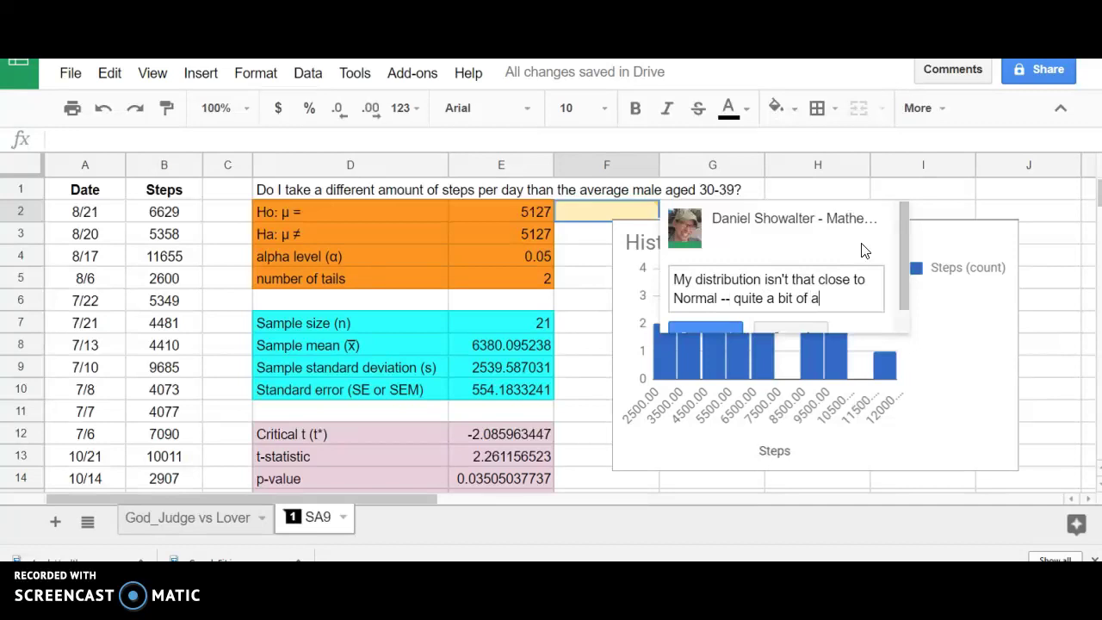
text( right skew)
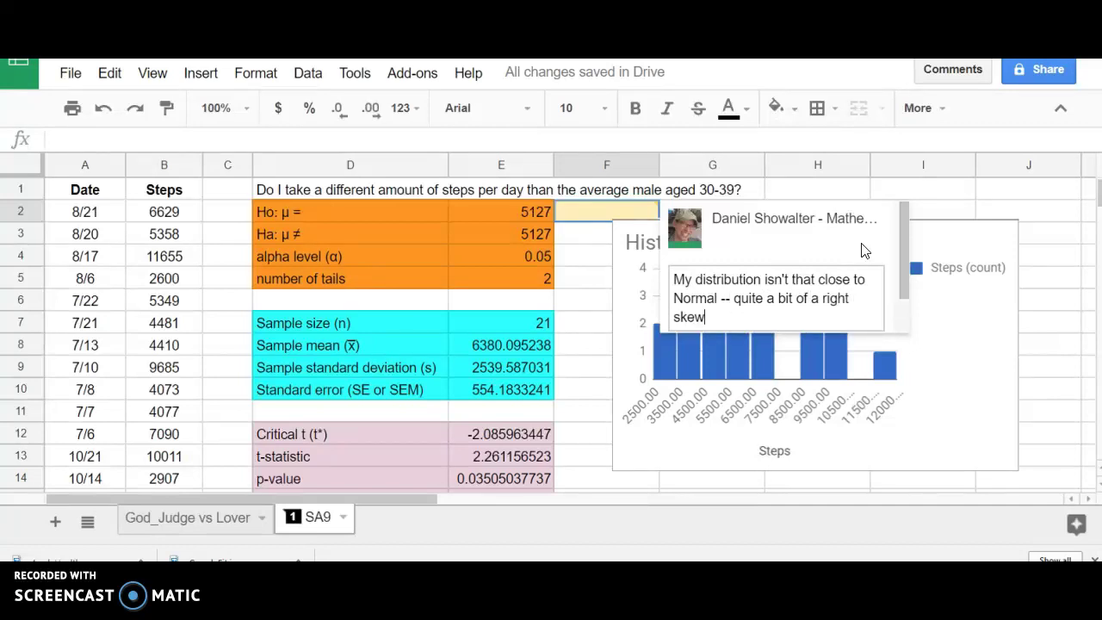
Step: Continue the comment with "On the other hand, my sample size is 21, so I have a bit of freedom to be off of the"
text(. On the other hand, my s)
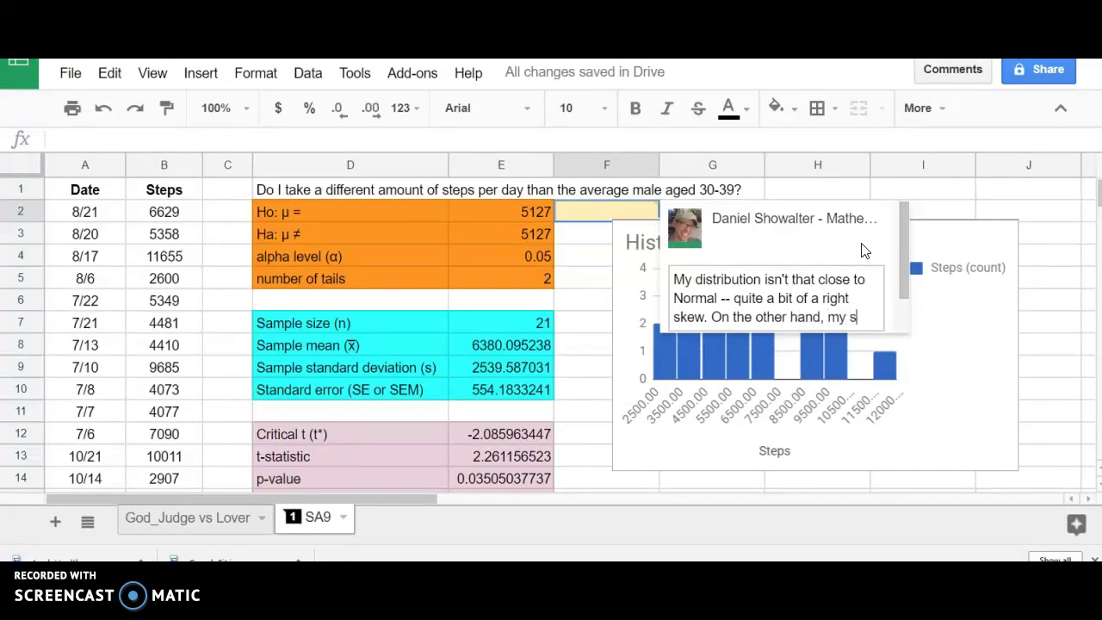
text(ample size is )
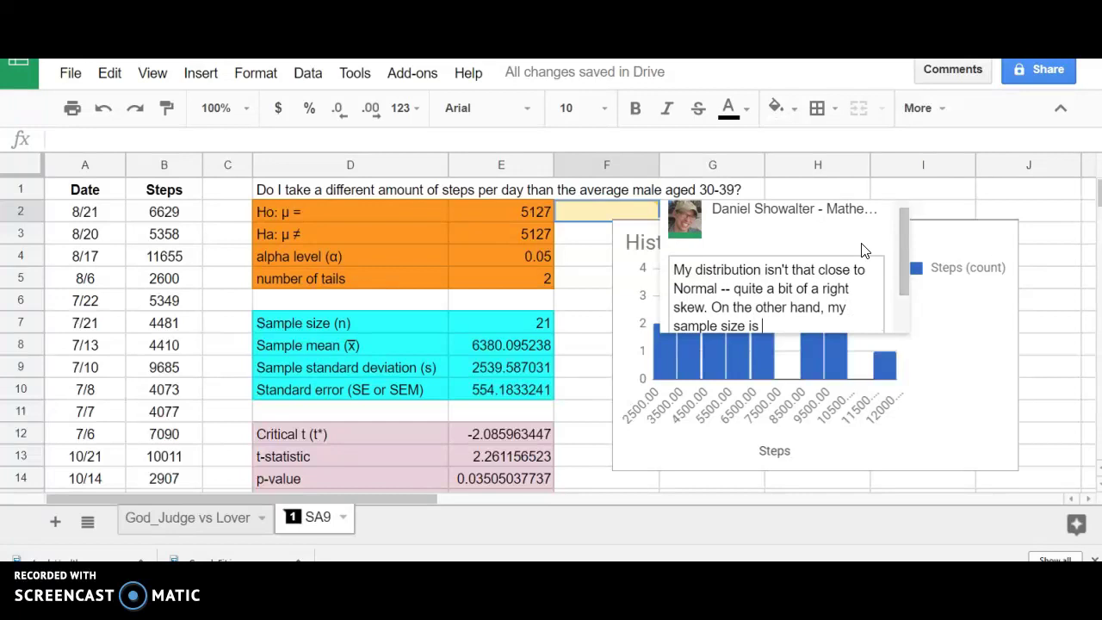
text(21, so a)
key(BackSpace)
key(BackSpace)
text(I have a bit of freedom)
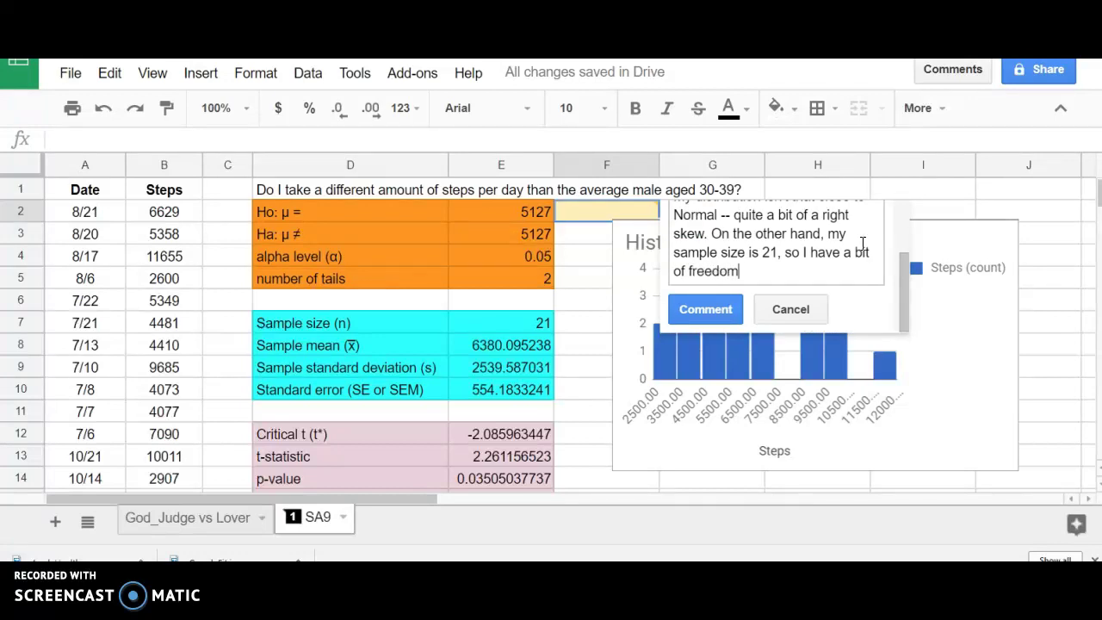
text( to be off of the Nor)
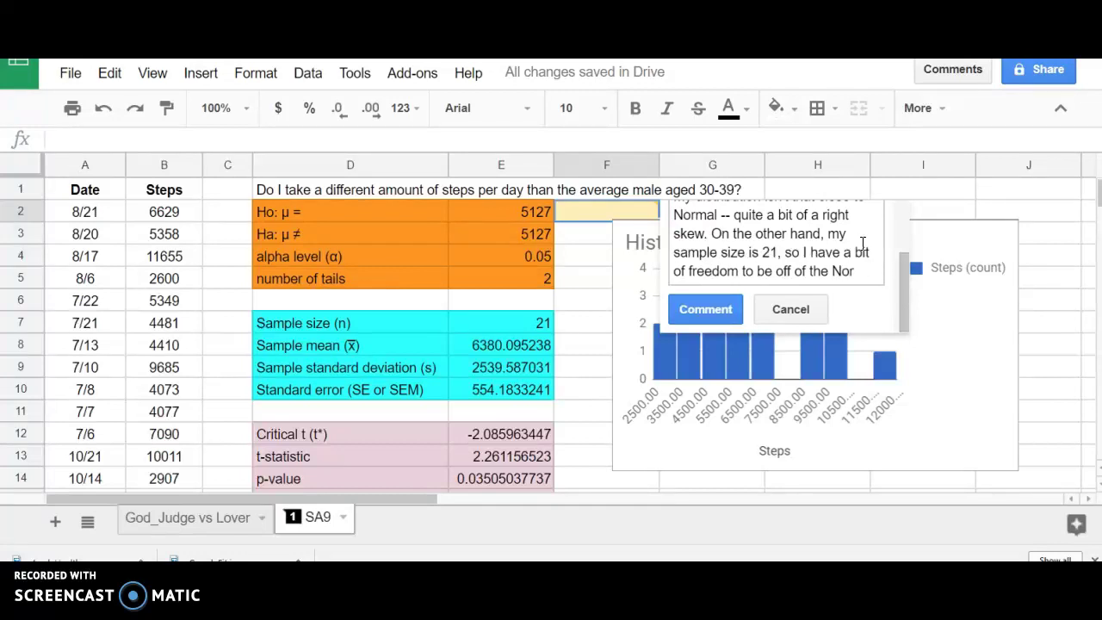
key(BackSpace)
key(BackSpace)
key(BackSpace)
text(t)
Step: Replace the word "Normal" in the comment's first sentence with "bell-shaped"
scroll(771, 246, up, 3)
click(697, 284)
double_click(697, 285)
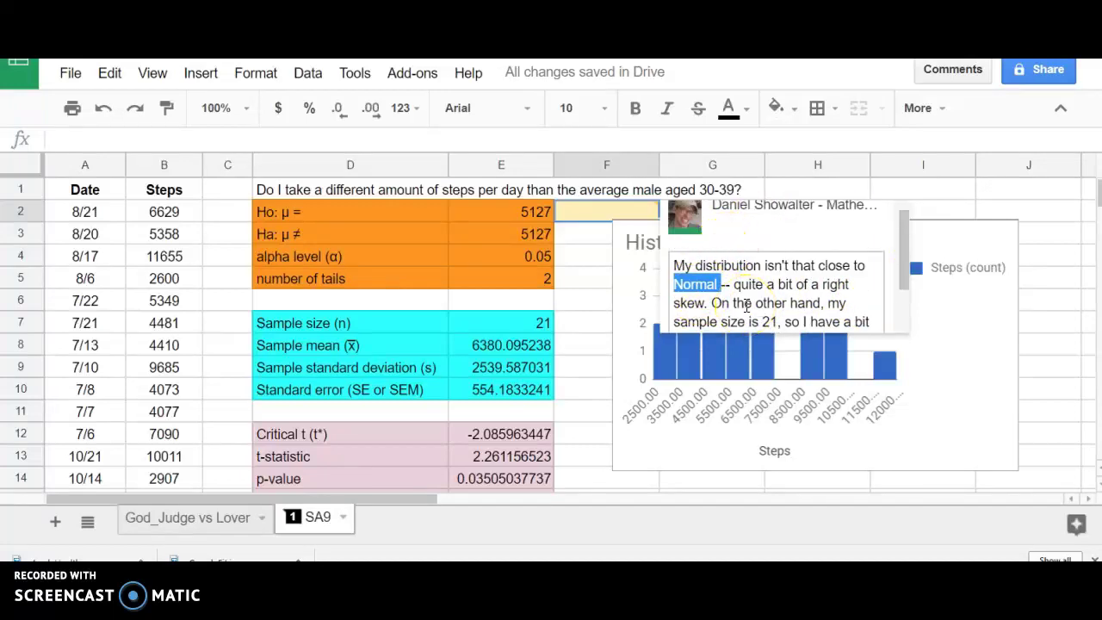
text(bell-shaped)
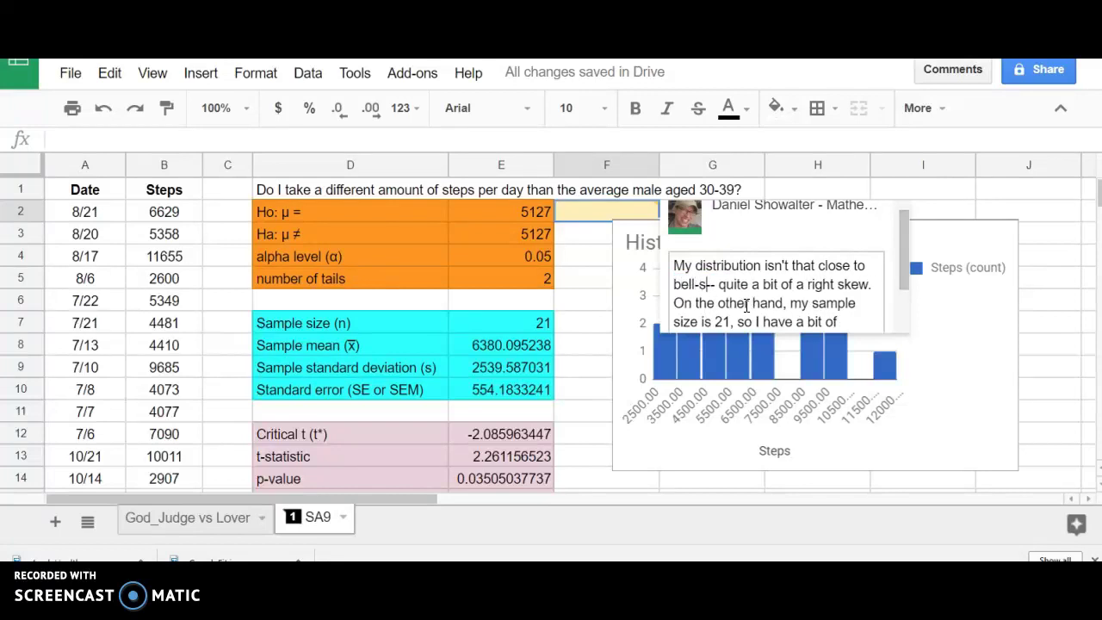
Step: Complete the comment's sentence about freedom to be off with "bell shape."
scroll(748, 307, down, 2)
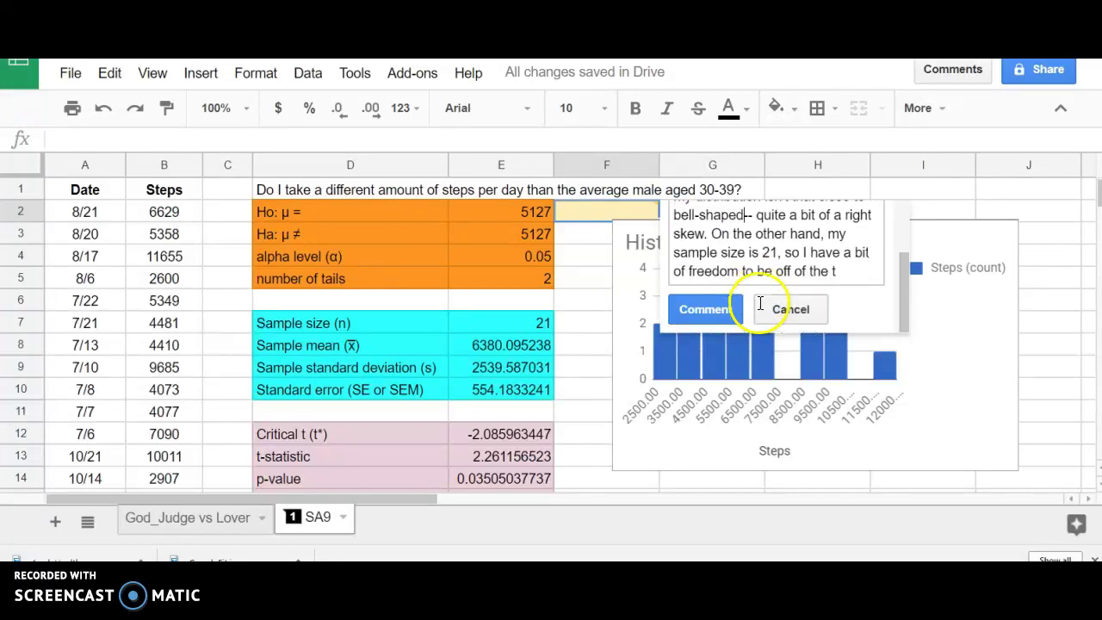
click(859, 276)
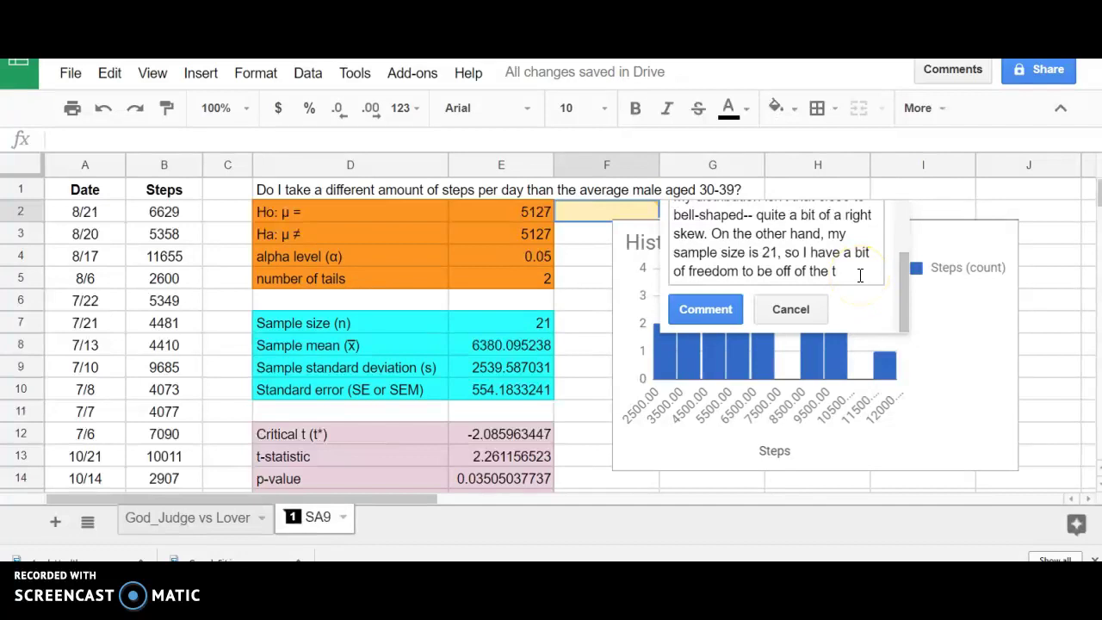
text(-)
key(BackSpace)
key(BackSpace)
text(bell shape. )
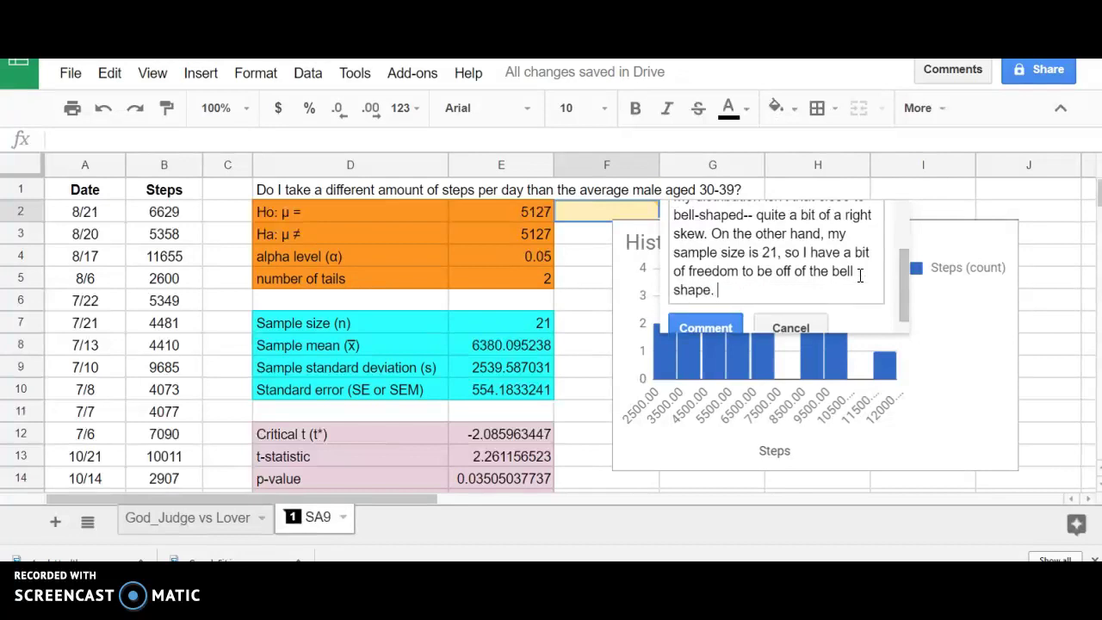
Step: Add "So, it's a bit iffy, but since the t-procedures are robust to non-Normality, I think it's tentatively fine to use them." and post the comment
text(So, it's a bit iffy, but since the t-t)
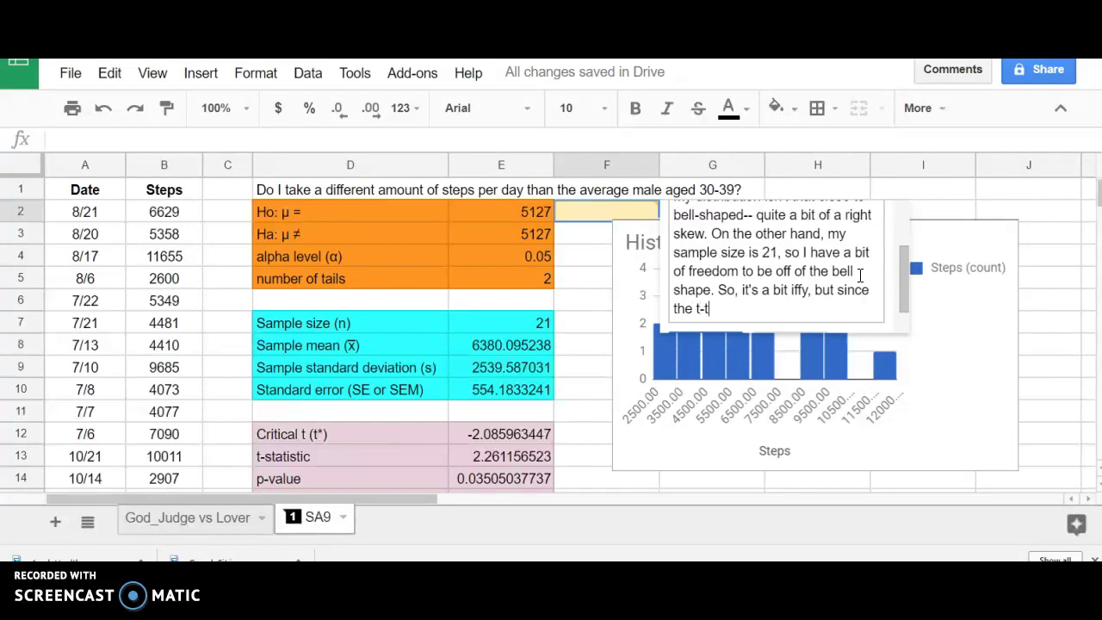
key(BackSpace)
text(procedures are ro)
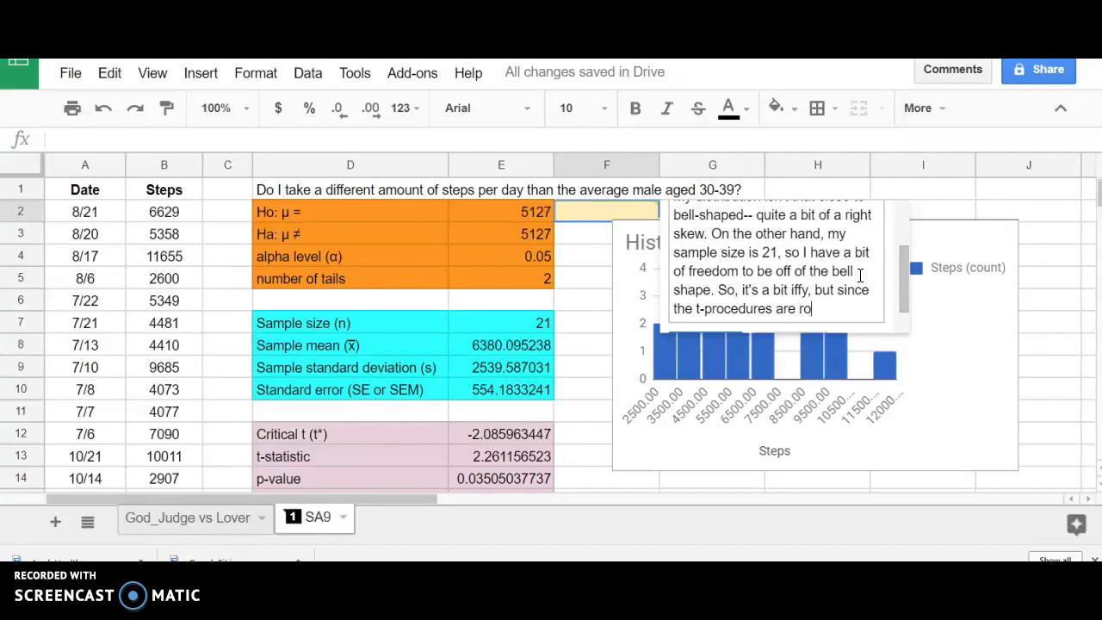
text(bust to non-Norm)
text(ality, I)
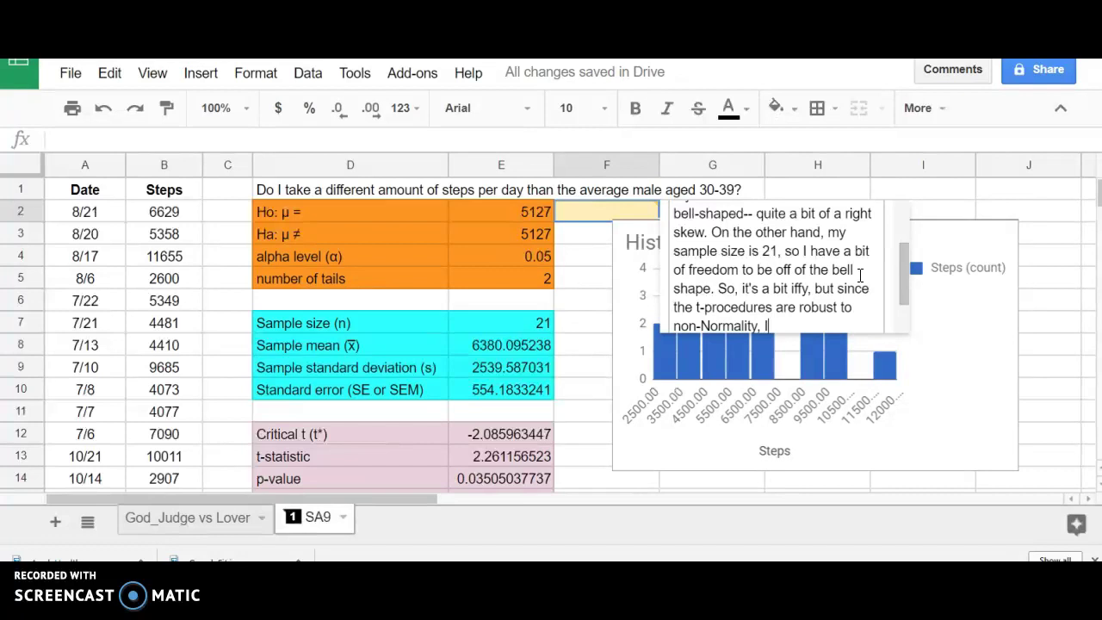
text( think it's tentat)
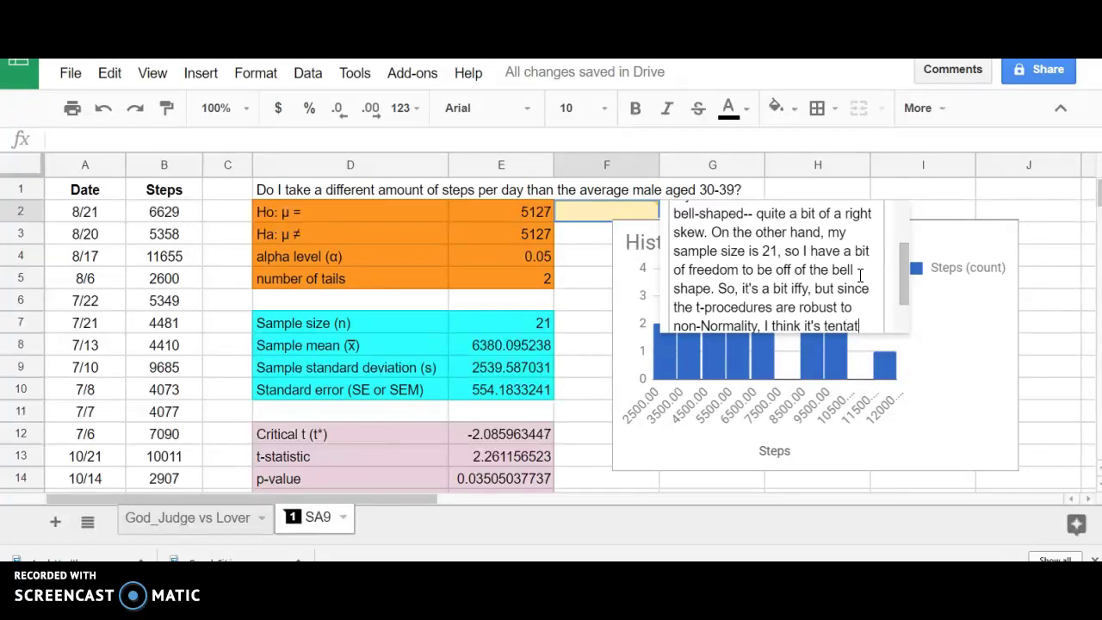
text(ively fine to use them.)
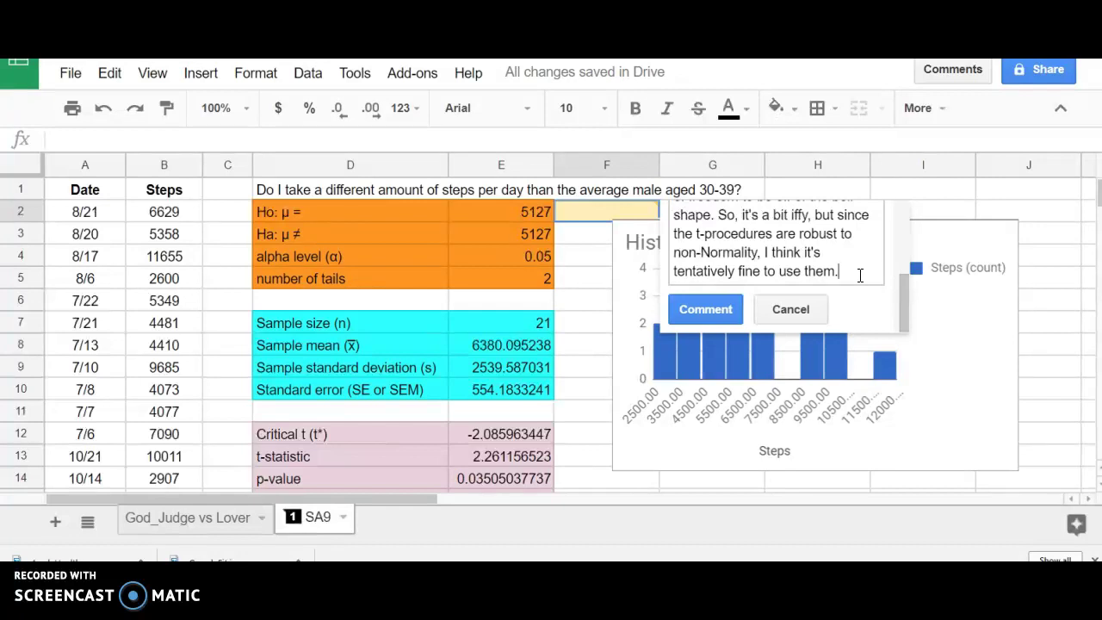
click(731, 310)
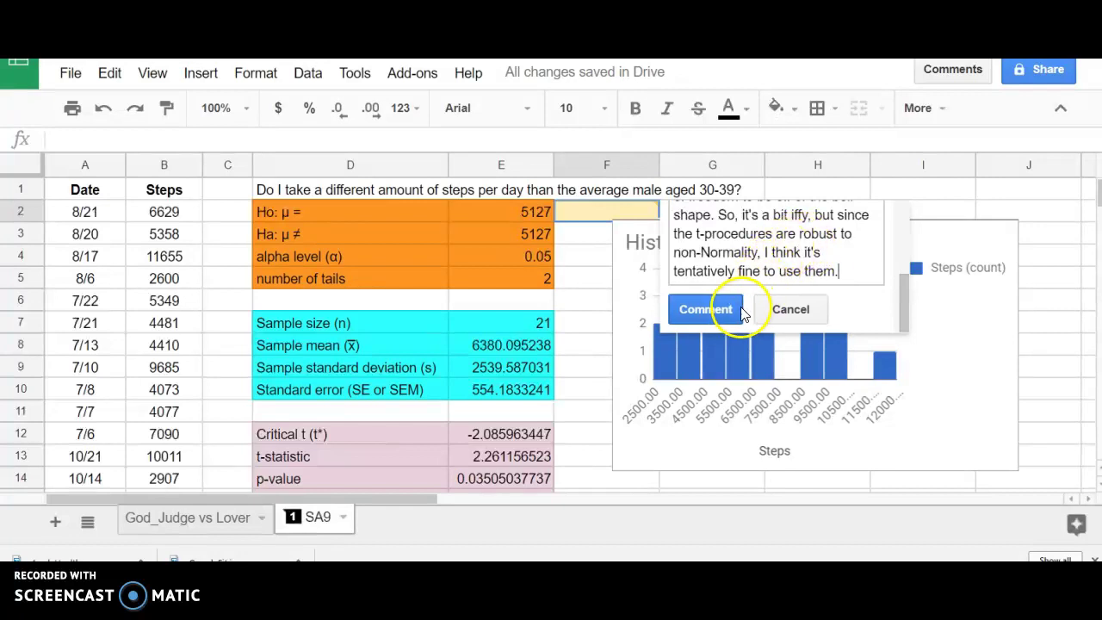
click(733, 310)
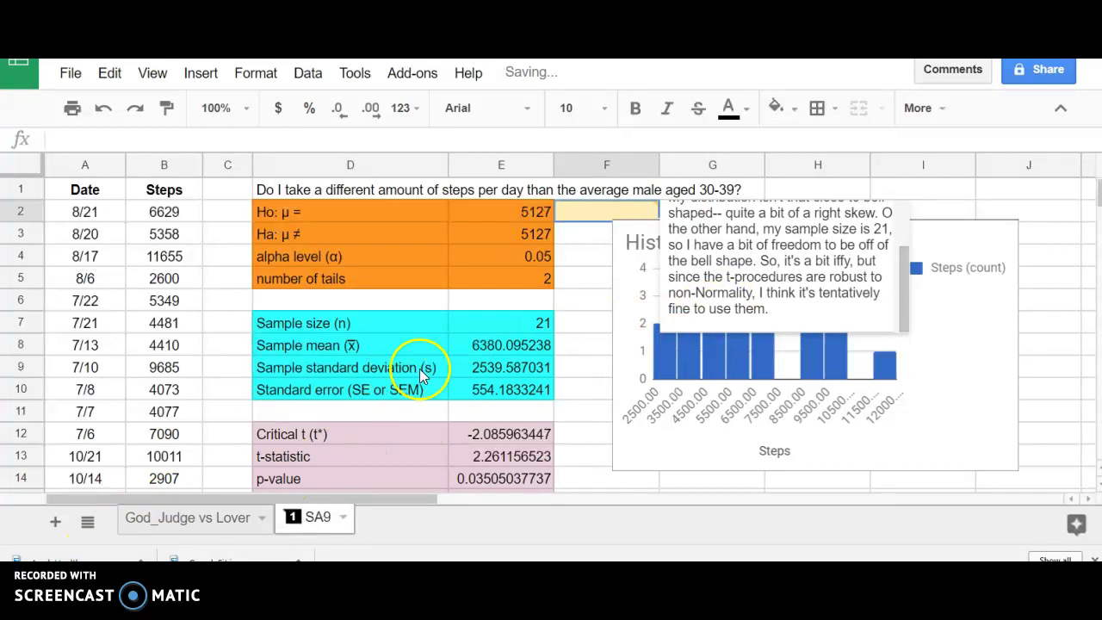
Step: Review the posted comment, the hypotheses, the sample statistics, the t-test results and the confidence interval bounds
scroll(788, 289, up, 2)
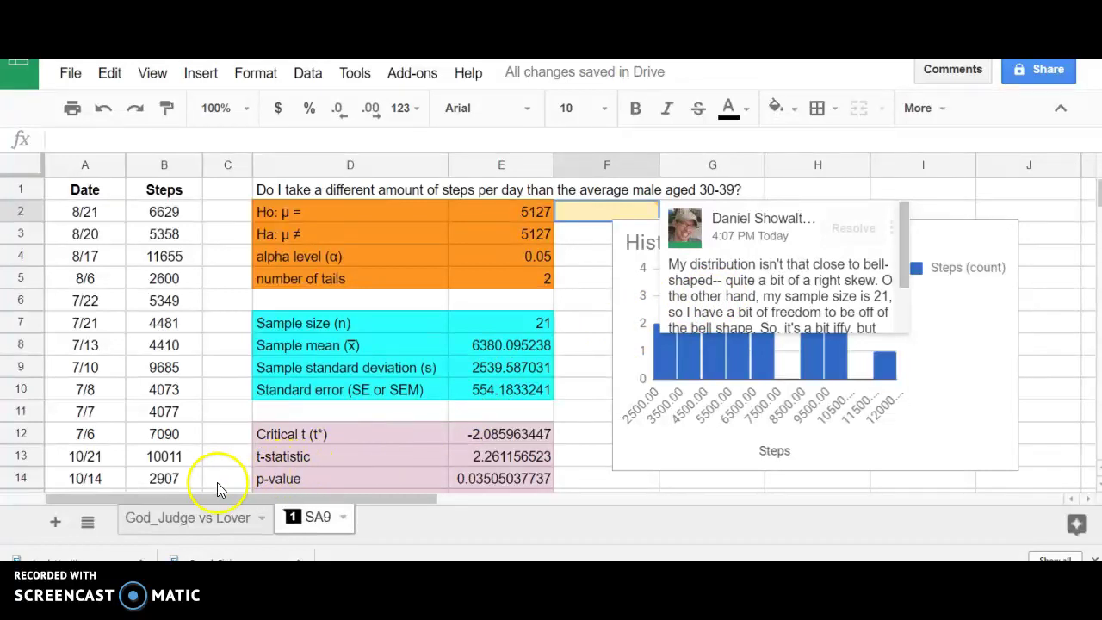
scroll(422, 288, down, 2)
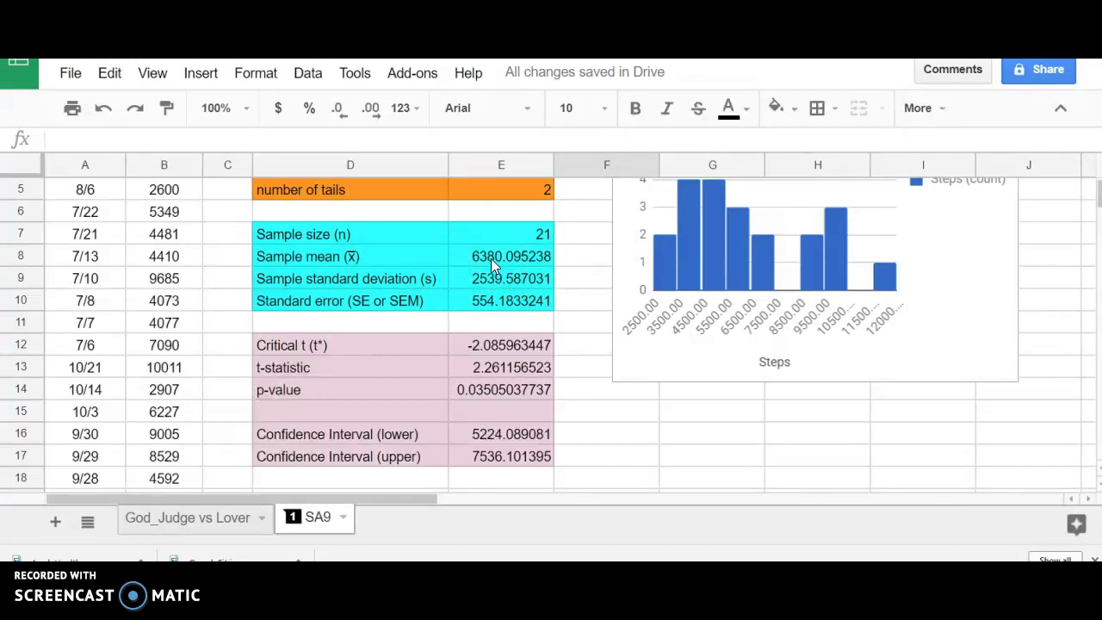
scroll(491, 258, up, 2)
mouse_move(541, 258)
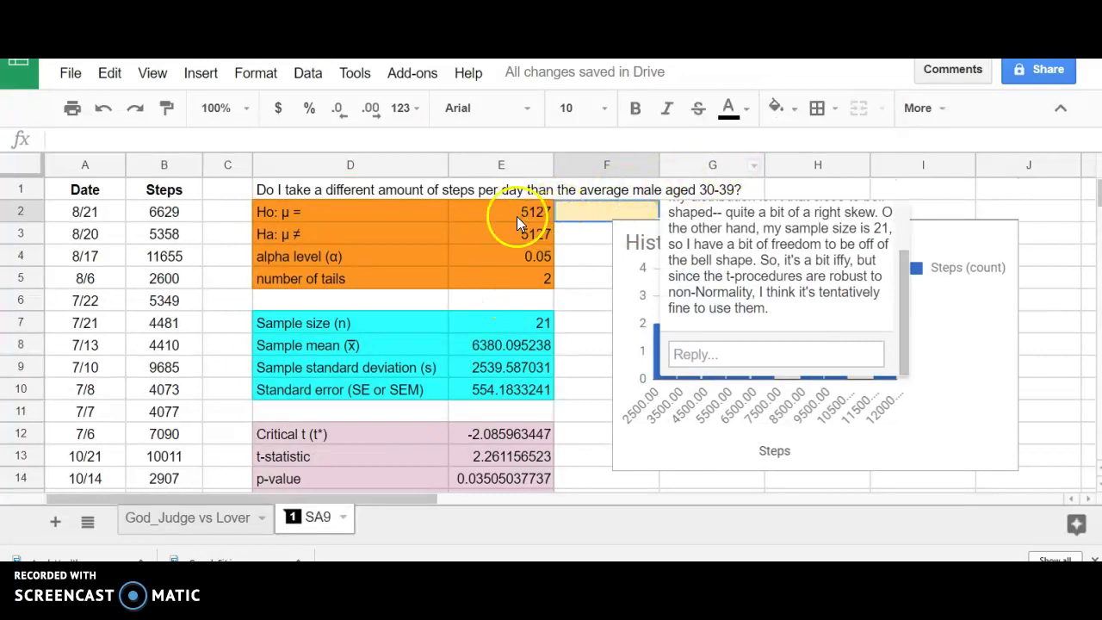
scroll(509, 351, down, 1)
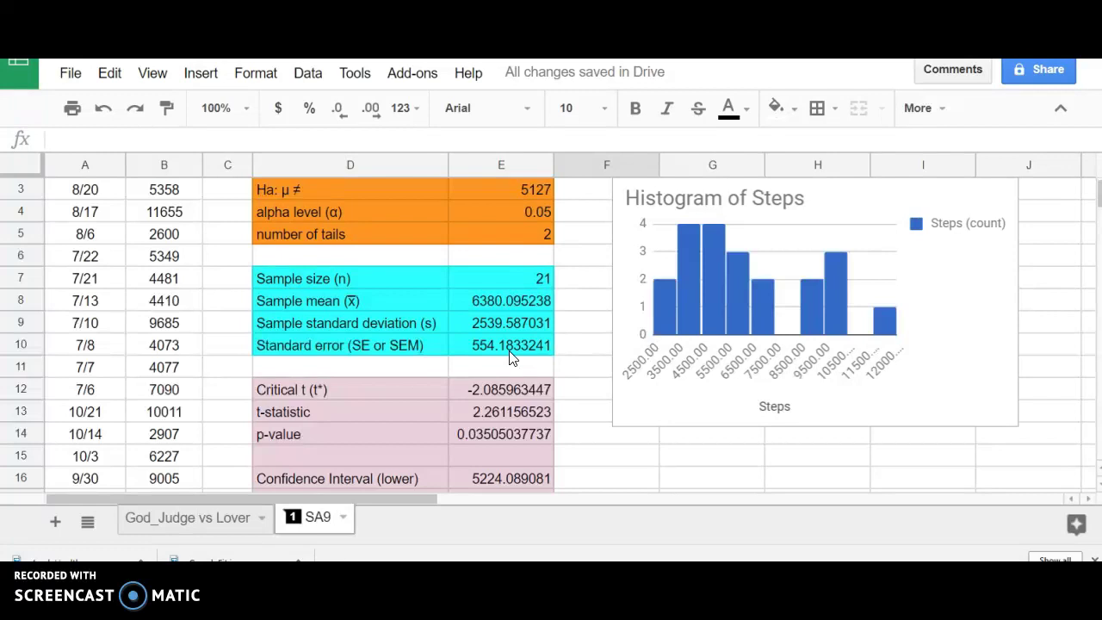
scroll(500, 319, down, 1)
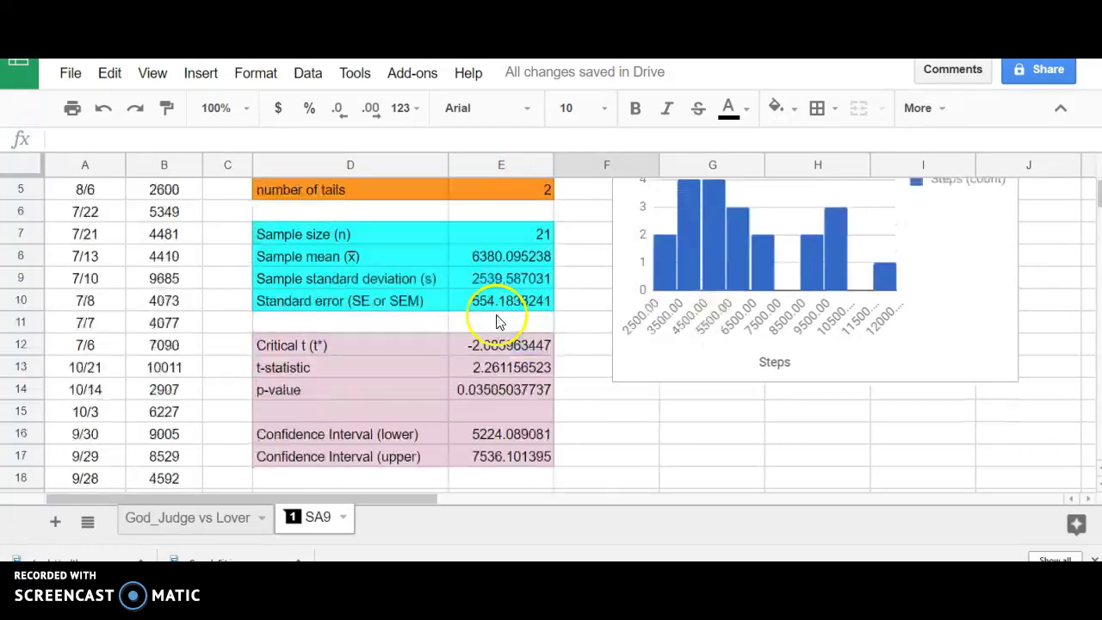
scroll(468, 400, down, 1)
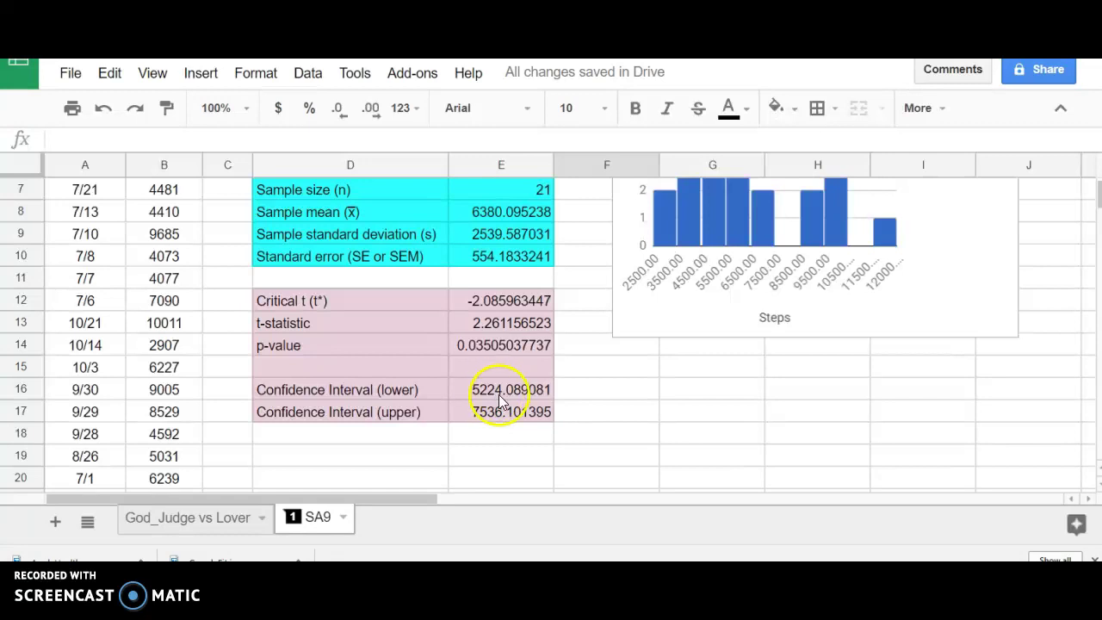
scroll(508, 361, up, 3)
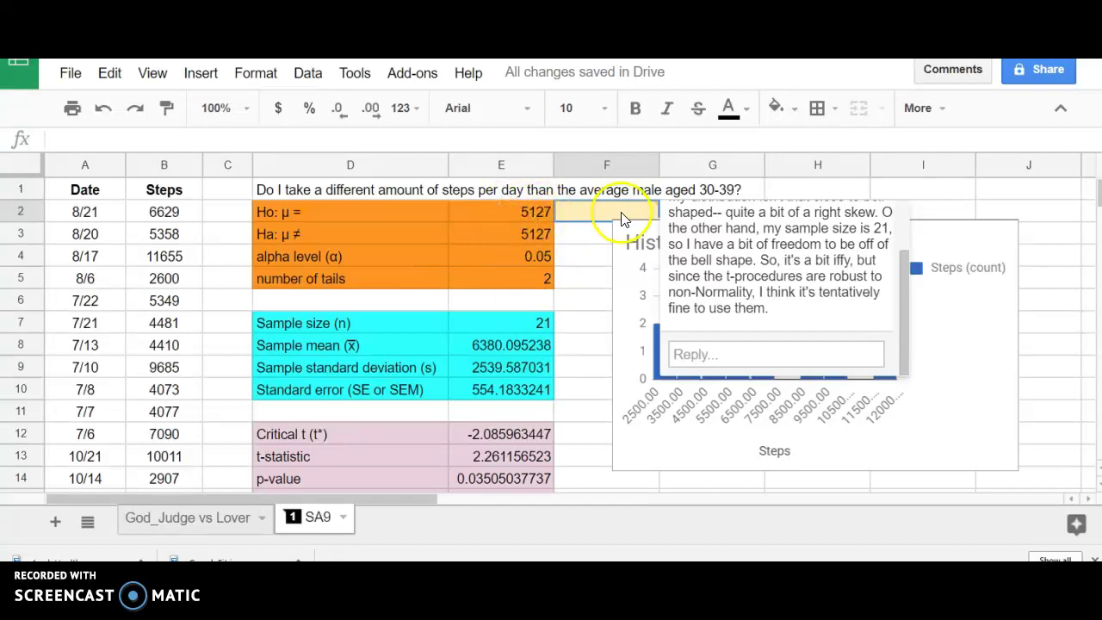
Step: Start a new comment on cell D19, below the confidence interval rows
scroll(542, 323, down, 2)
scroll(542, 326, down, 2)
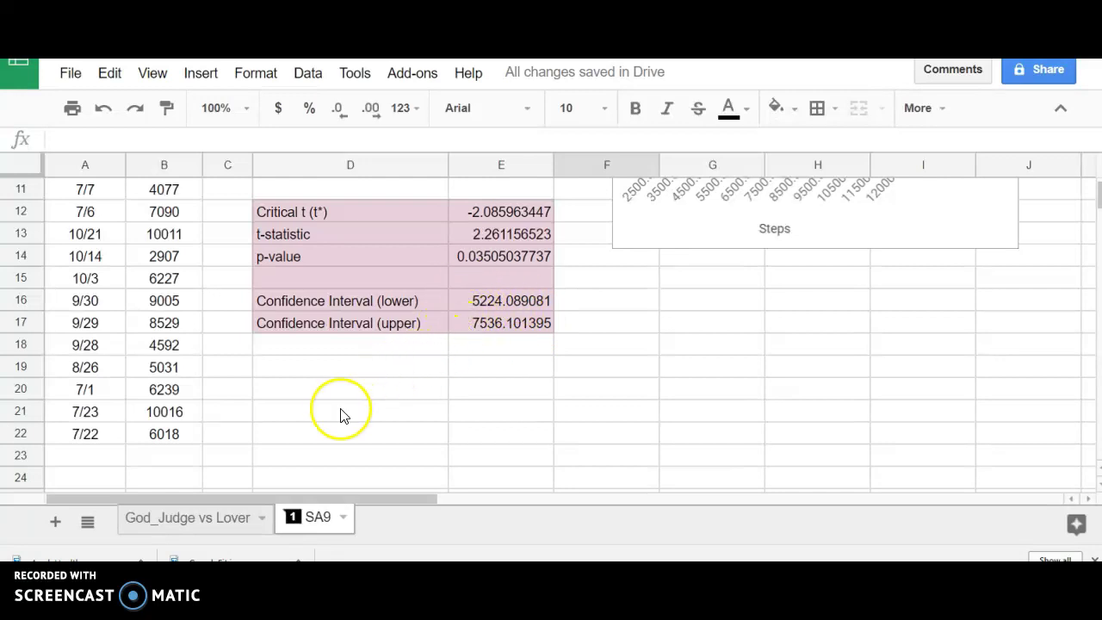
click(350, 367)
key(ctrl+alt+m)
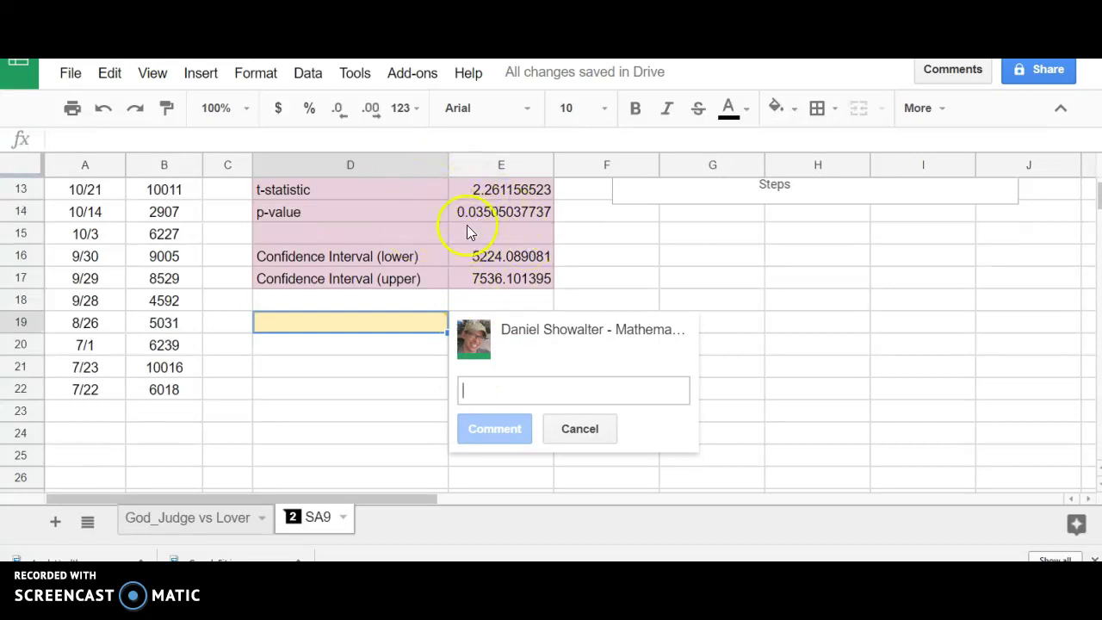
click(491, 393)
click(498, 389)
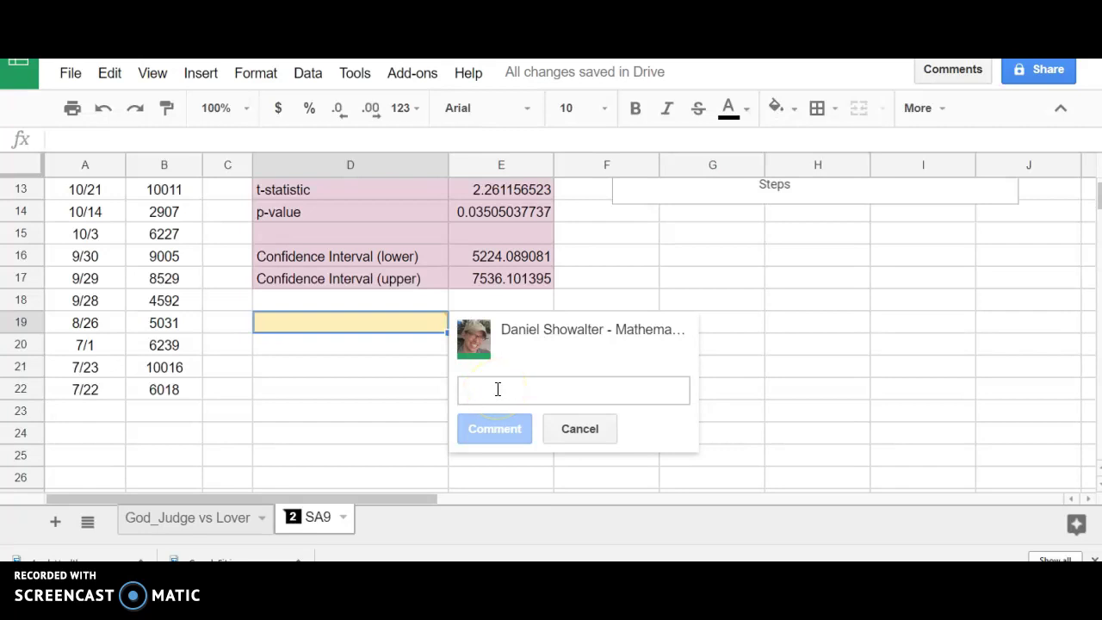